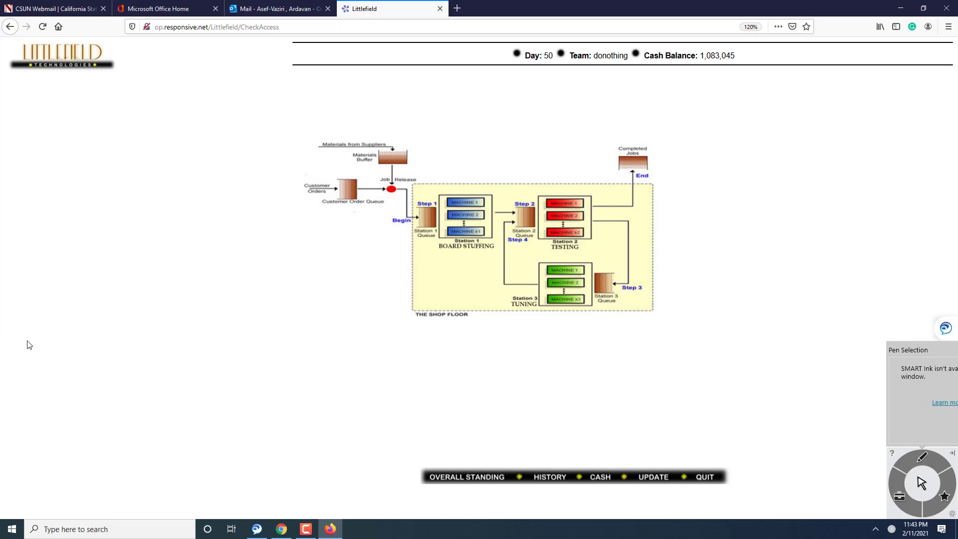
Step: Open the customer orders information, view the plot of rejected jobs per day, and close the plot
left_click(342, 197)
left_click(284, 299)
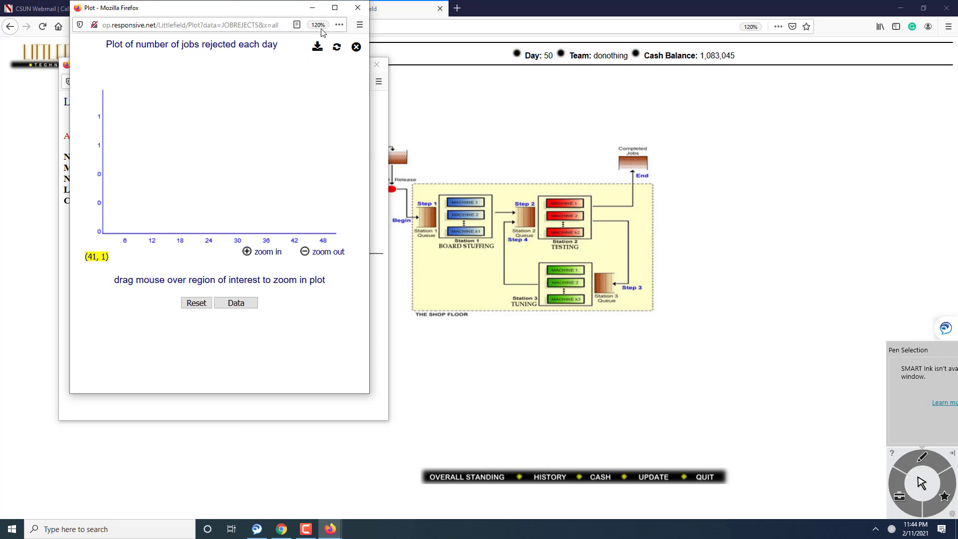
left_click(358, 11)
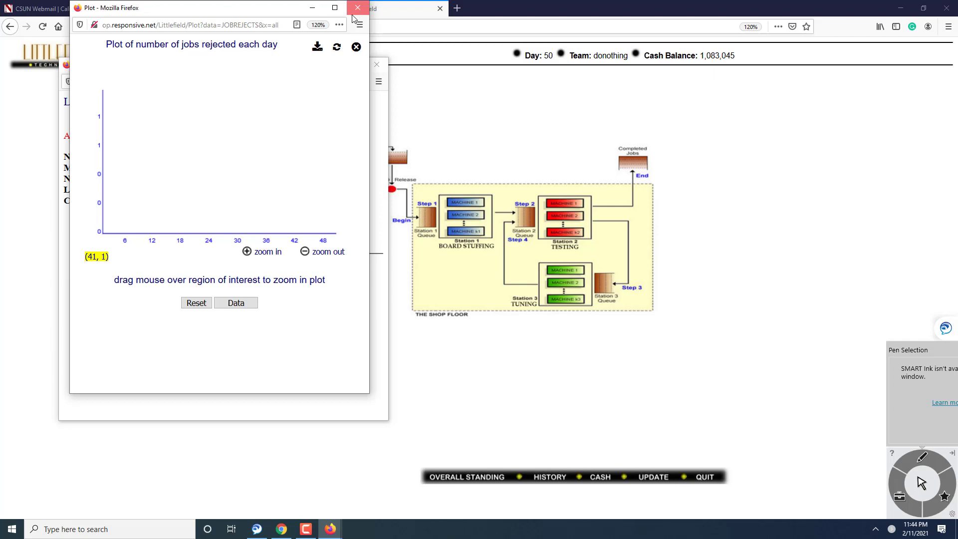
left_click(353, 14)
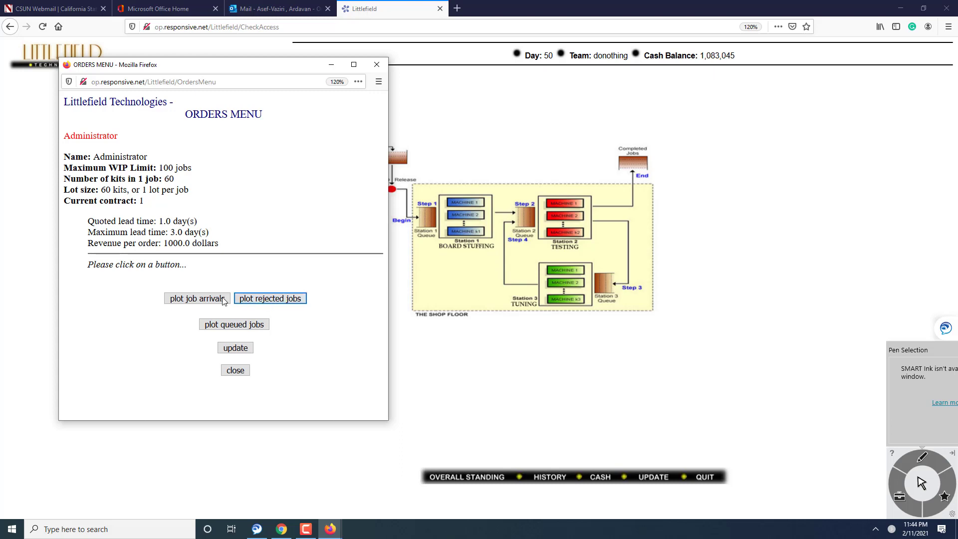
Step: Plot the job arrivals per day, show the plot's data as a table, and select all rows through day 50
left_click(261, 305)
left_click(262, 302)
left_click(223, 305)
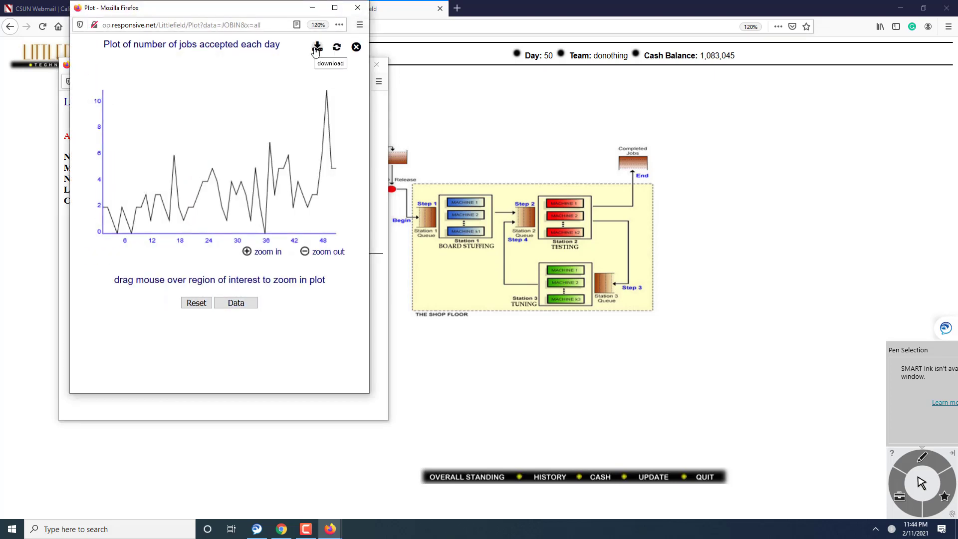
left_click(238, 303)
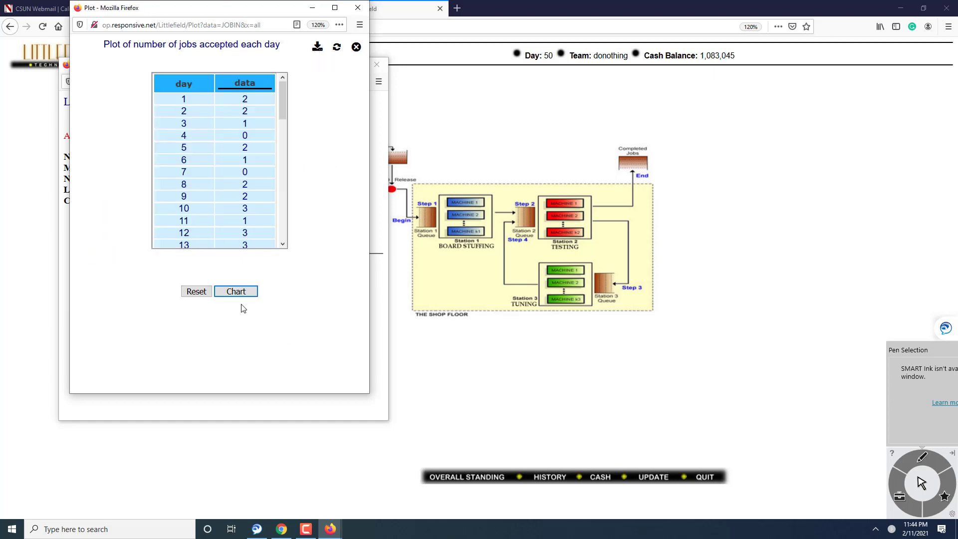
left_click_drag(179, 82, 266, 364)
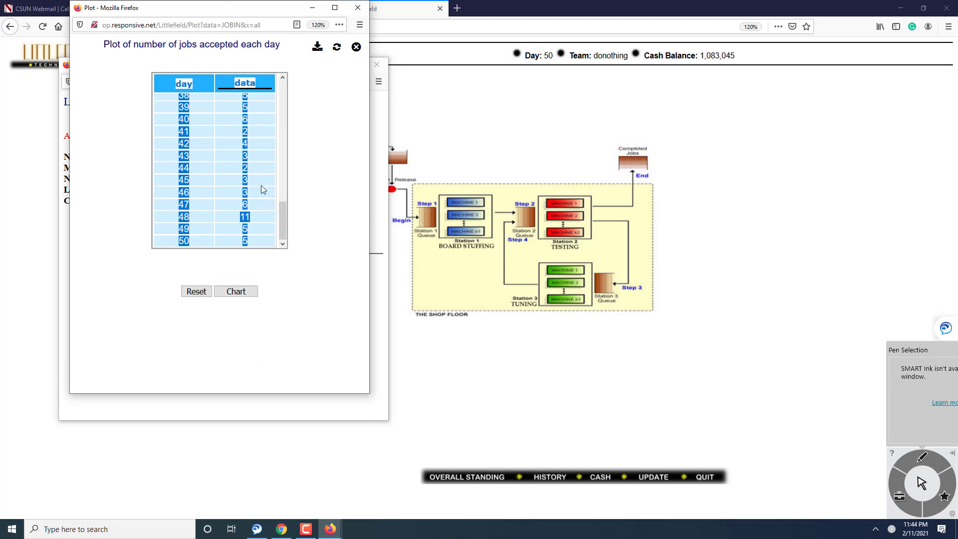
Step: Download the accepted-jobs data as an .xls file and open it with Excel
left_click(318, 48)
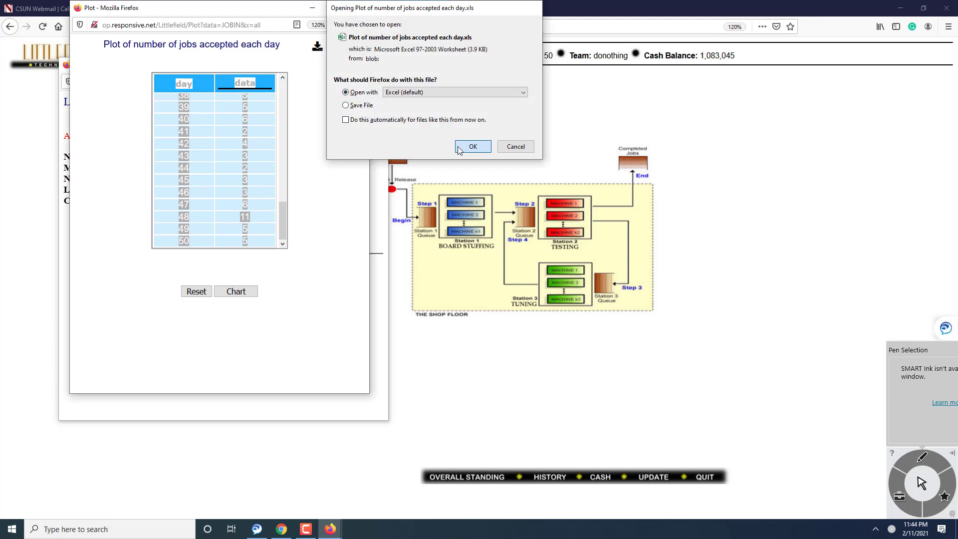
left_click(457, 150)
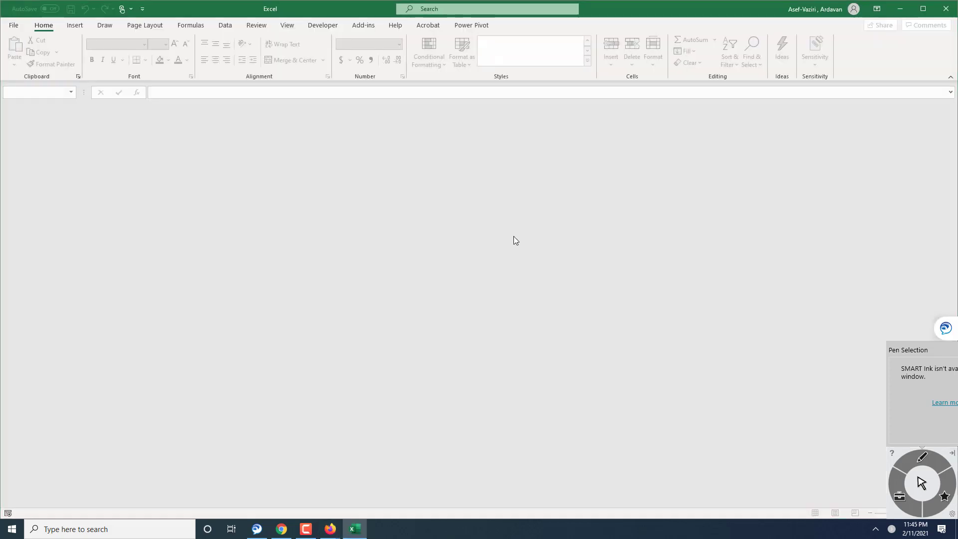
key("Return")
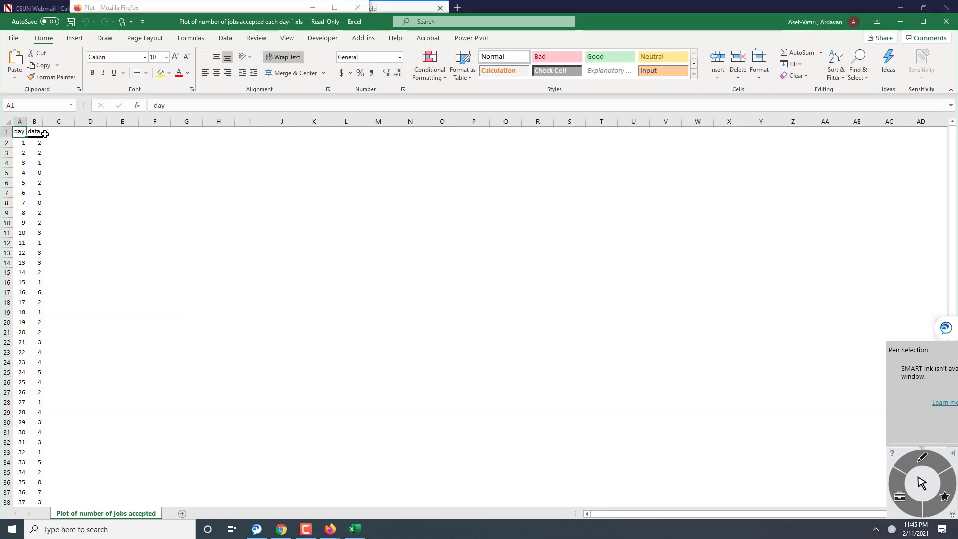
Step: Switch to the 3.ExpoSmooPractice.xlsx workbook and move the Actual vs. Forecast and Tracking Signal charts away from the table, up beside the UCL and LCL values
key("alt+Tab")
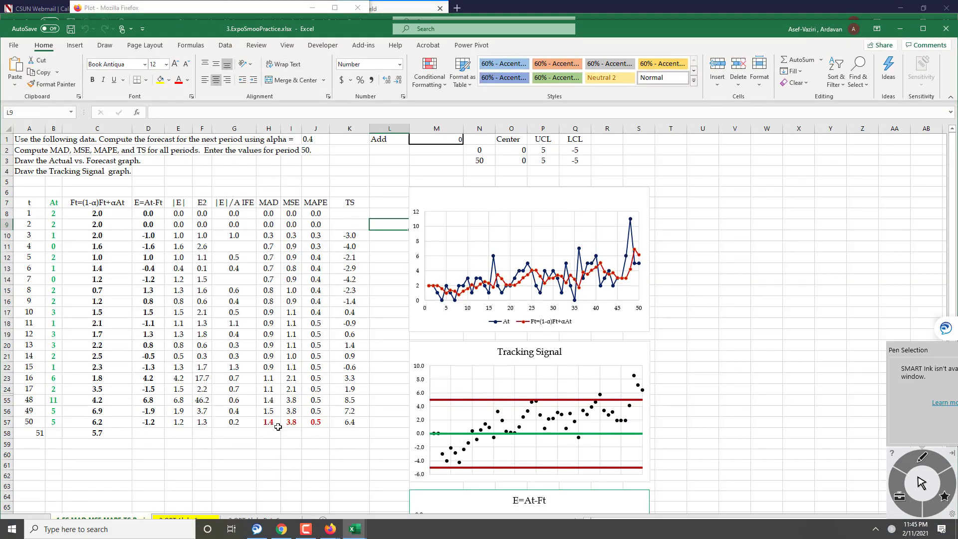
left_click_drag(460, 186, 653, 165)
left_click_drag(507, 342, 617, 296)
left_click_drag(517, 344, 515, 267)
left_click_drag(545, 298, 569, 172)
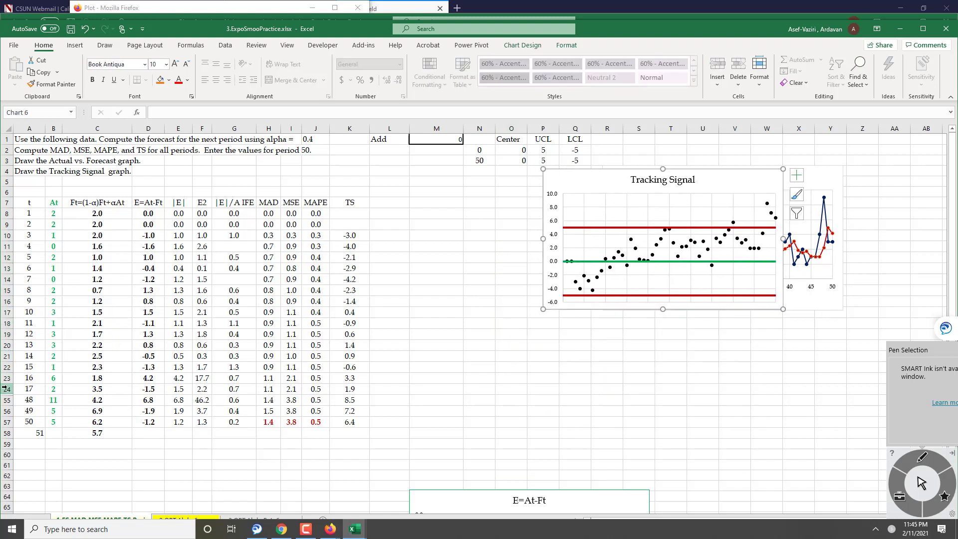
Step: Inspect the hidden-row gap between rows 24 and 55, the MAPE formula in J56, and the first actual value in B8
left_click_drag(5, 389, 7, 398)
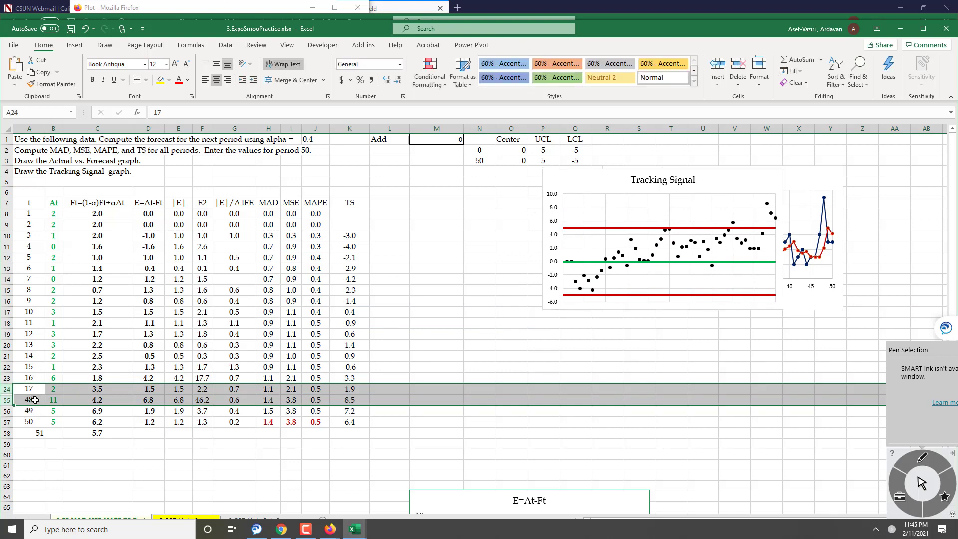
left_click(317, 415)
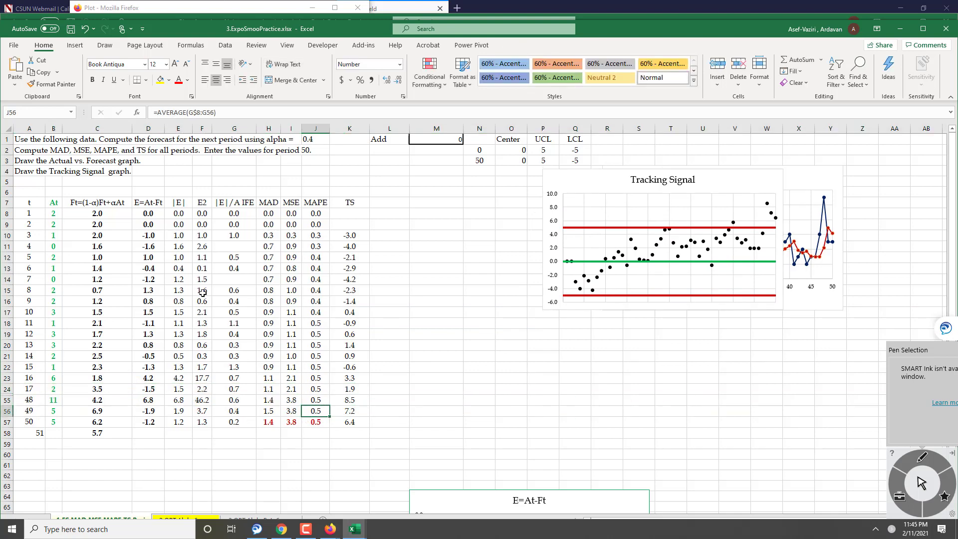
left_click(56, 213)
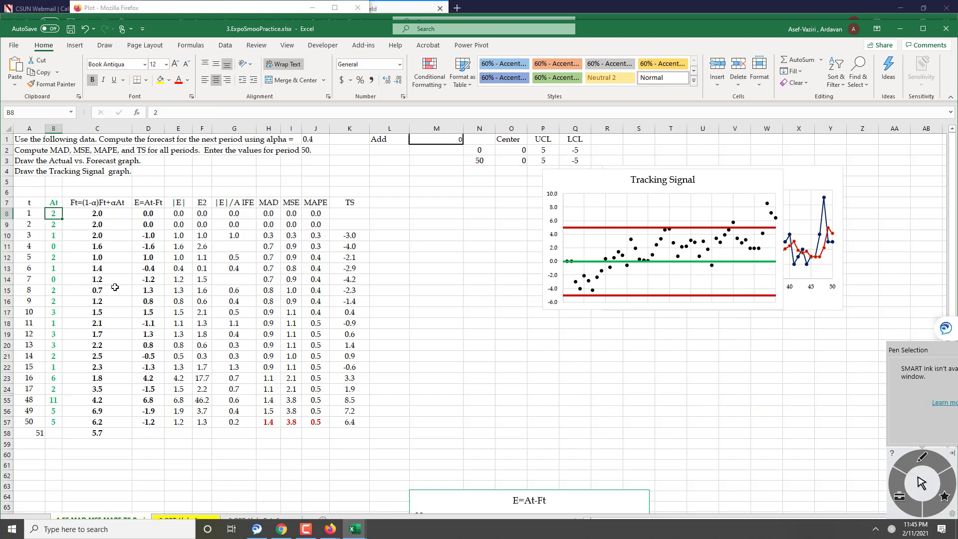
Step: Handwrite the smoothing formula F(t+1) = F(t) + α(A(t) − F(t)) in red ink below the charts, noting 0 and 1 around α
left_click_drag(814, 473, 831, 468)
mouse_move(449, 325)
left_mouse_down()
mouse_move(450, 360)
mouse_move(467, 334)
mouse_move(471, 376)
mouse_move(468, 367)
left_mouse_up()
left_click_drag(519, 344, 533, 343)
left_click_drag(586, 320, 621, 311)
left_click_drag(589, 333, 618, 327)
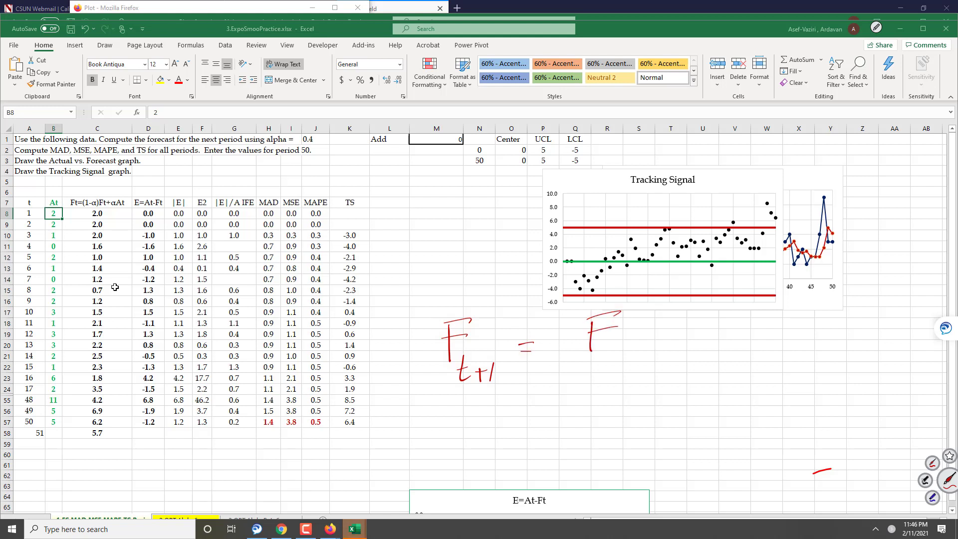
left_click_drag(602, 364, 612, 382)
left_click_drag(596, 367, 657, 352)
mouse_move(729, 305)
left_mouse_down()
mouse_move(716, 341)
mouse_move(734, 351)
left_mouse_up()
mouse_move(757, 308)
left_mouse_down()
mouse_move(750, 322)
mouse_move(764, 343)
mouse_move(760, 327)
left_mouse_up()
mouse_move(771, 329)
left_mouse_down()
mouse_move(775, 363)
mouse_move(814, 318)
mouse_move(824, 336)
left_mouse_up()
left_click_drag(826, 303, 851, 298)
mouse_move(828, 317)
left_mouse_down()
mouse_move(852, 309)
mouse_move(864, 343)
mouse_move(858, 331)
left_mouse_up()
left_click_drag(868, 293, 877, 355)
mouse_move(709, 322)
left_mouse_down()
mouse_move(698, 386)
mouse_move(710, 362)
left_mouse_up()
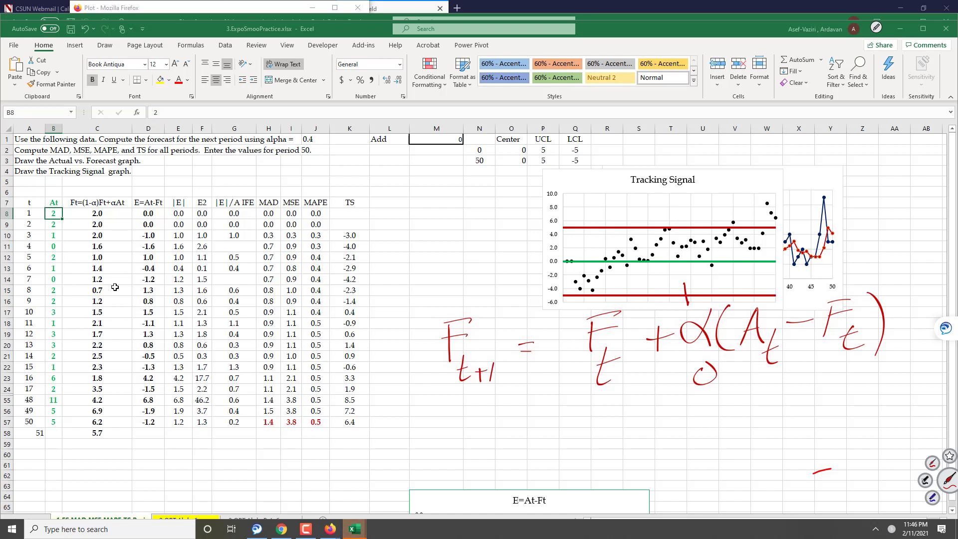
Step: Handwrite the rearranged formula F(t+1) = (1−α)F(t) + αA(t) in red ink beneath the first one
mouse_move(464, 426)
left_mouse_down()
mouse_move(462, 464)
mouse_move(492, 419)
left_mouse_up()
mouse_move(460, 445)
left_mouse_down()
mouse_move(483, 439)
mouse_move(488, 471)
mouse_move(510, 462)
left_mouse_up()
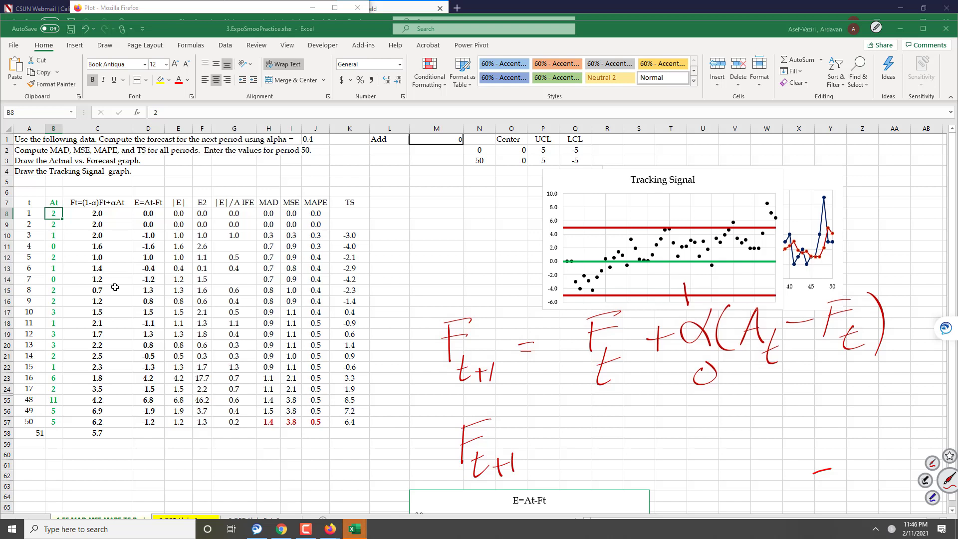
mouse_move(606, 411)
left_mouse_down()
mouse_move(604, 455)
mouse_move(618, 452)
left_mouse_up()
left_click_drag(631, 433, 677, 434)
left_click_drag(684, 401, 685, 452)
left_click_drag(709, 411, 731, 403)
mouse_move(713, 422)
left_mouse_down()
mouse_move(732, 415)
mouse_move(733, 450)
mouse_move(732, 430)
left_mouse_up()
mouse_move(750, 422)
left_mouse_down()
mouse_move(773, 414)
mouse_move(762, 429)
left_mouse_up()
mouse_move(782, 424)
left_mouse_down()
mouse_move(813, 397)
mouse_move(807, 424)
mouse_move(832, 388)
mouse_move(846, 427)
mouse_move(846, 408)
left_mouse_up()
left_click_drag(858, 406, 879, 435)
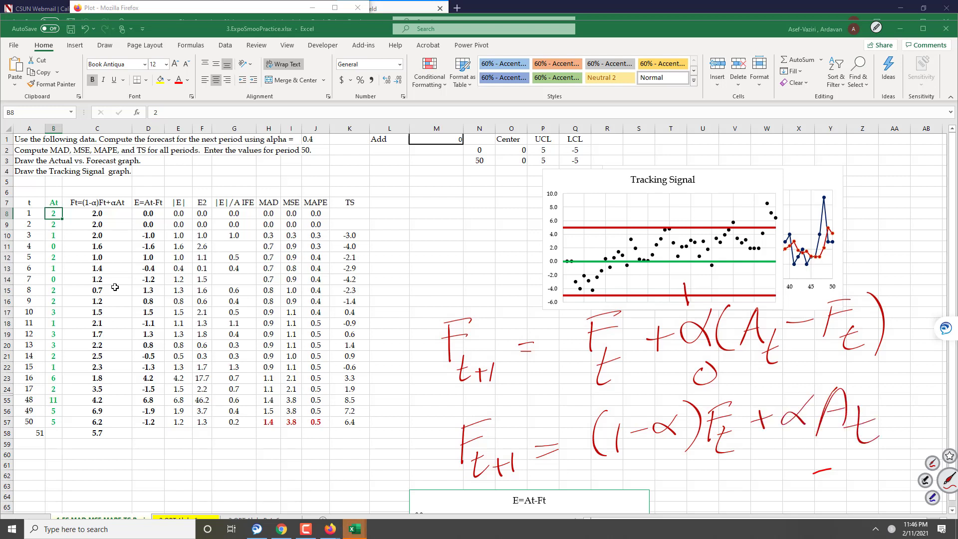
mouse_move(442, 421)
left_mouse_down()
mouse_move(758, 363)
mouse_move(880, 443)
mouse_move(426, 494)
mouse_move(430, 405)
left_mouse_up()
mouse_move(364, 403)
left_mouse_down()
mouse_move(418, 434)
mouse_move(402, 421)
left_mouse_up()
Step: Check the alpha cell J1, and set the first-period forecast in C8 to =B8
left_click(316, 140)
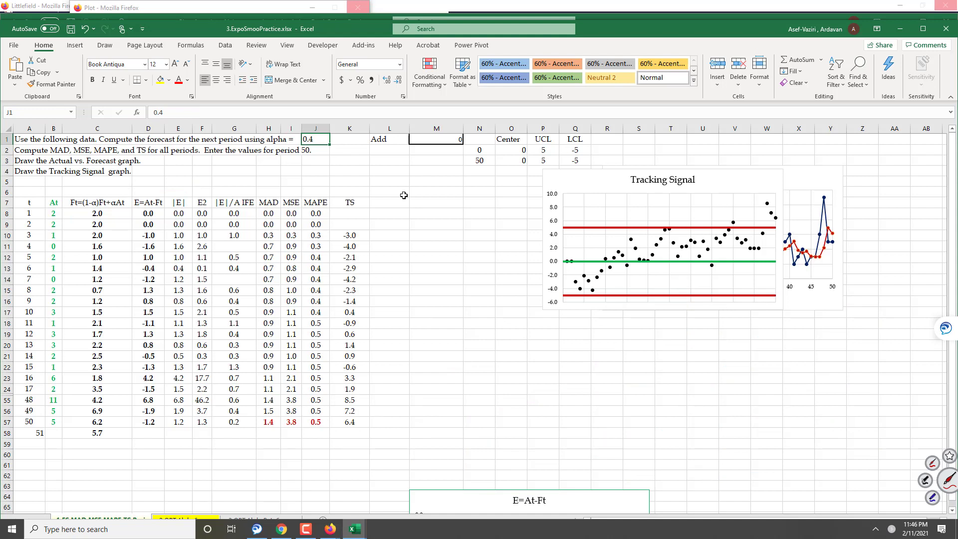
left_click(100, 215)
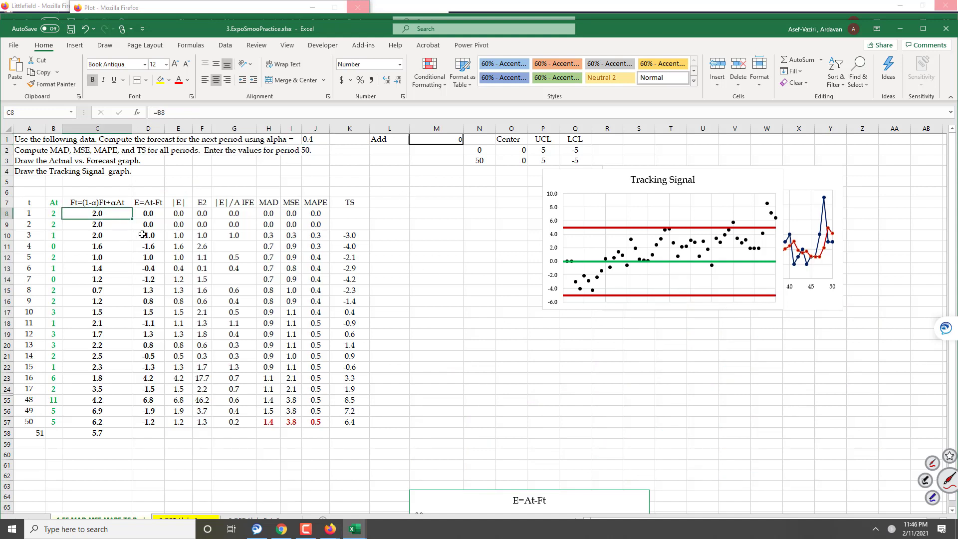
type("=")
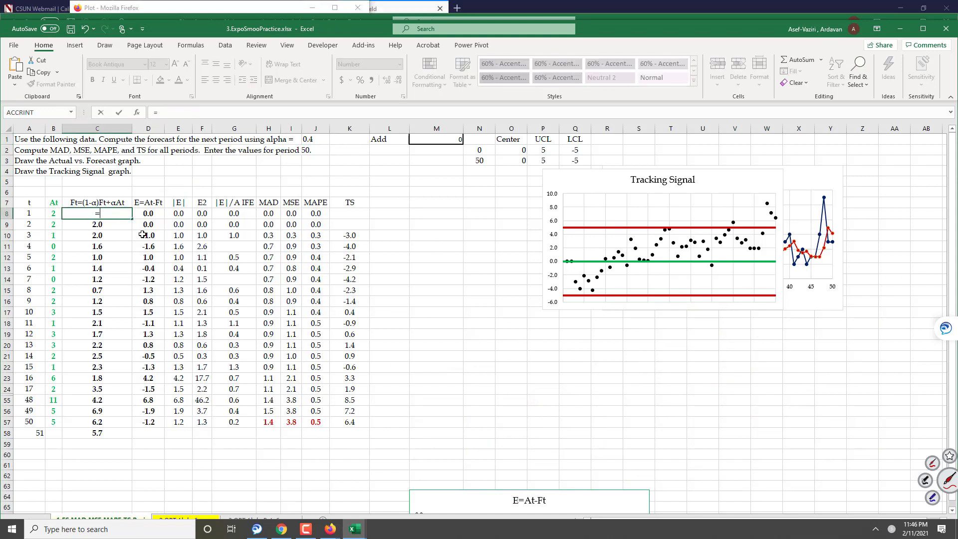
left_click(53, 213)
key("Return")
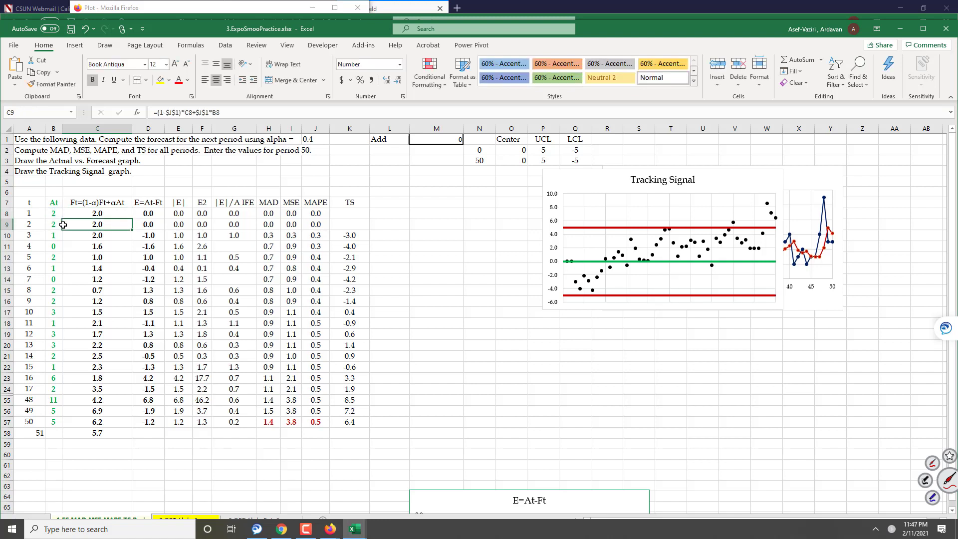
Step: Enter =(1-$J$1)*C8+$J$1*B8 in C9 and fill it down the forecast column to C57
double_click(104, 224)
left_click_drag(123, 225, 52, 225)
type("==")
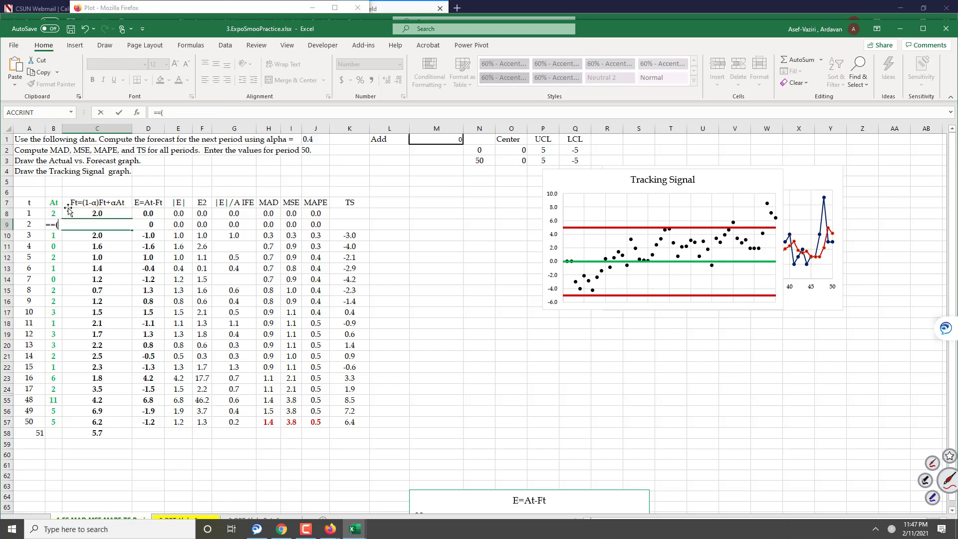
type("(1-")
left_click(303, 139)
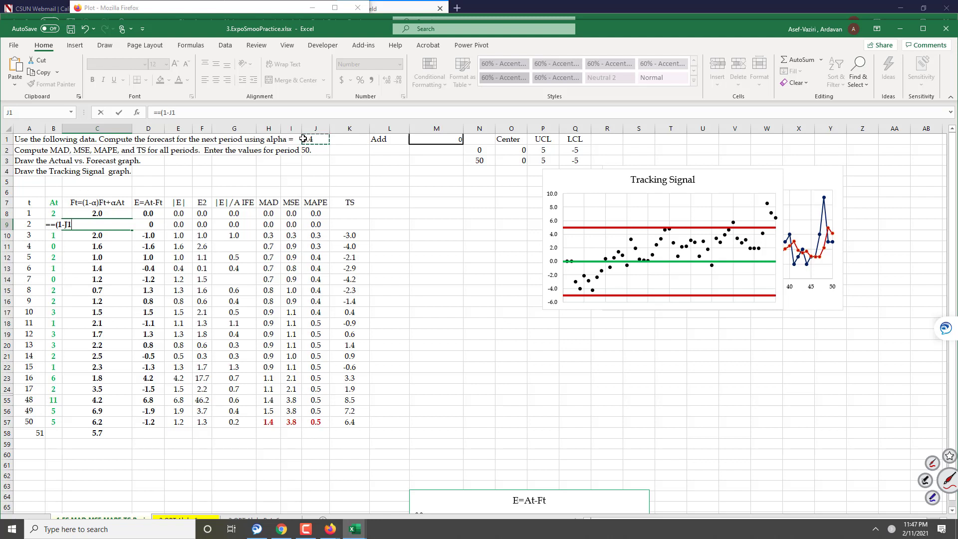
key("F4")
type(")*")
left_click(113, 213)
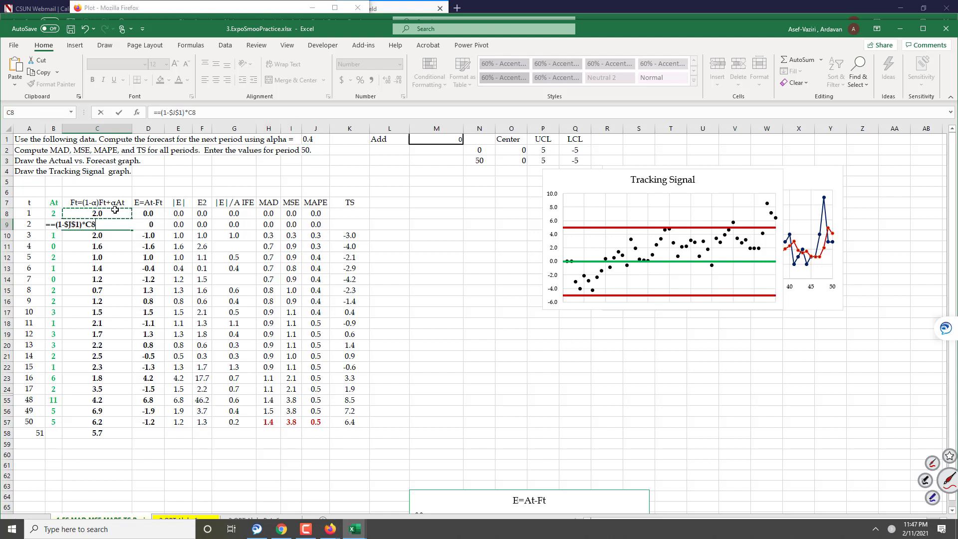
type("+")
left_click(311, 140)
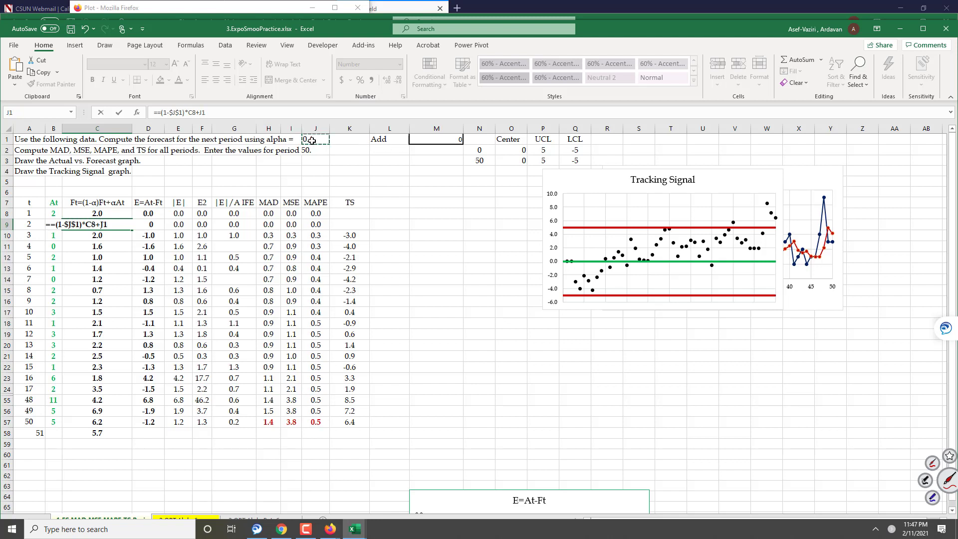
key("F4")
type("*B8")
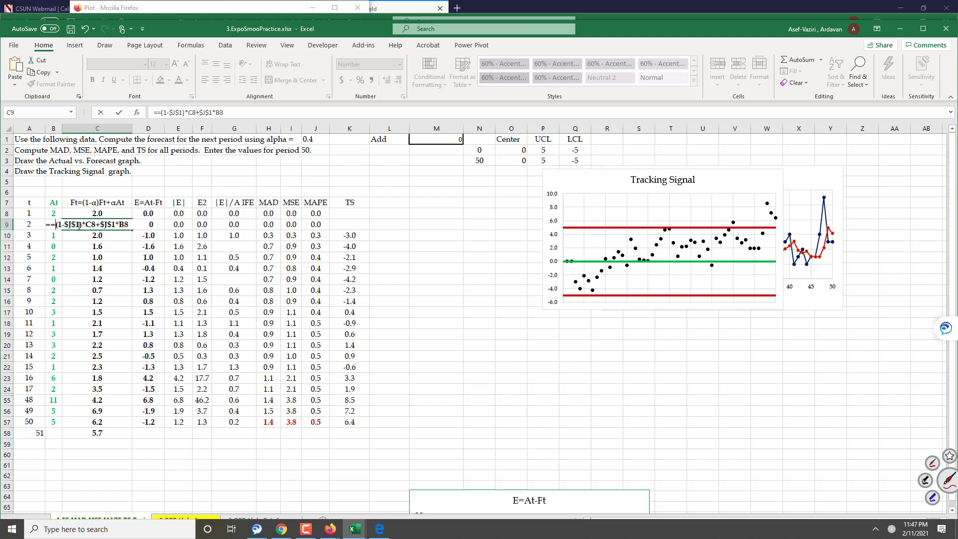
key("Home")
key("Right")
key("Delete")
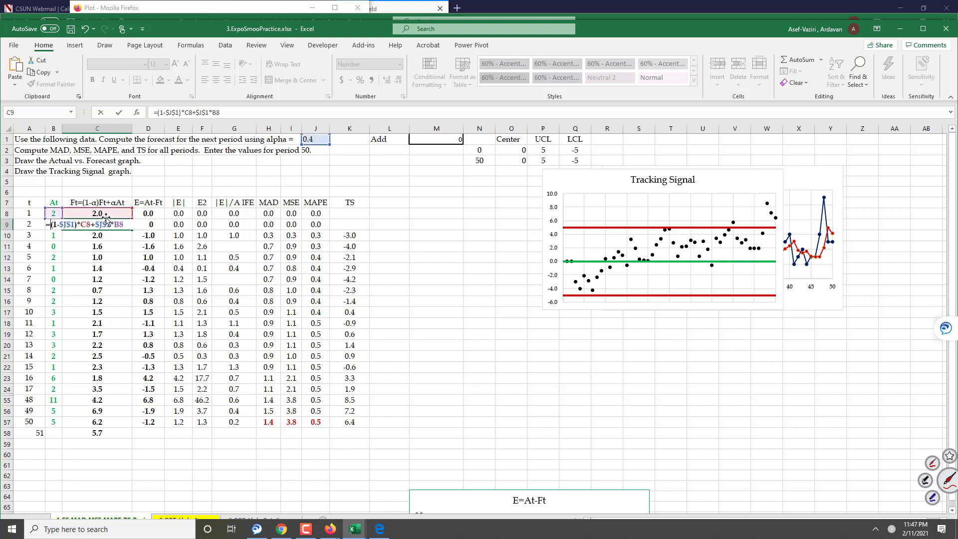
key("ctrl+Return")
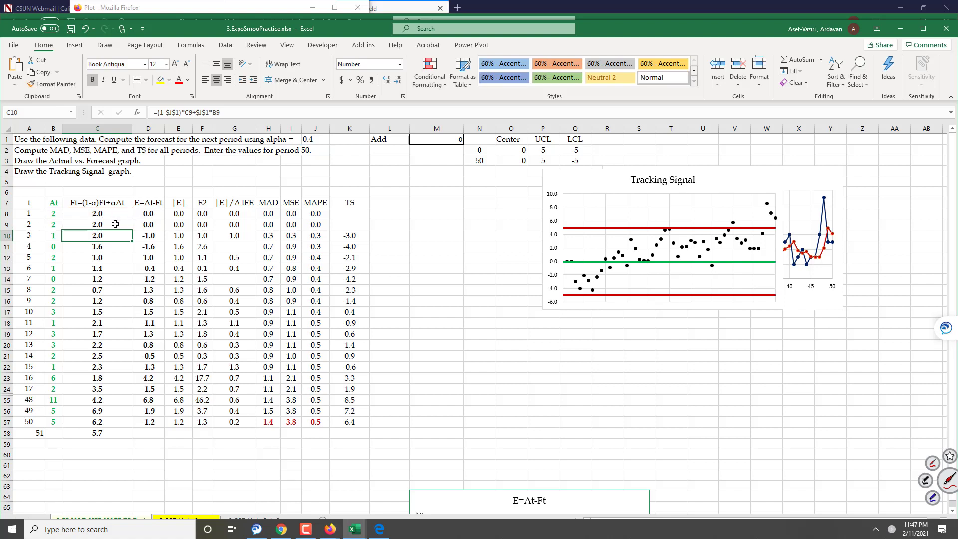
left_click_drag(133, 230, 95, 424)
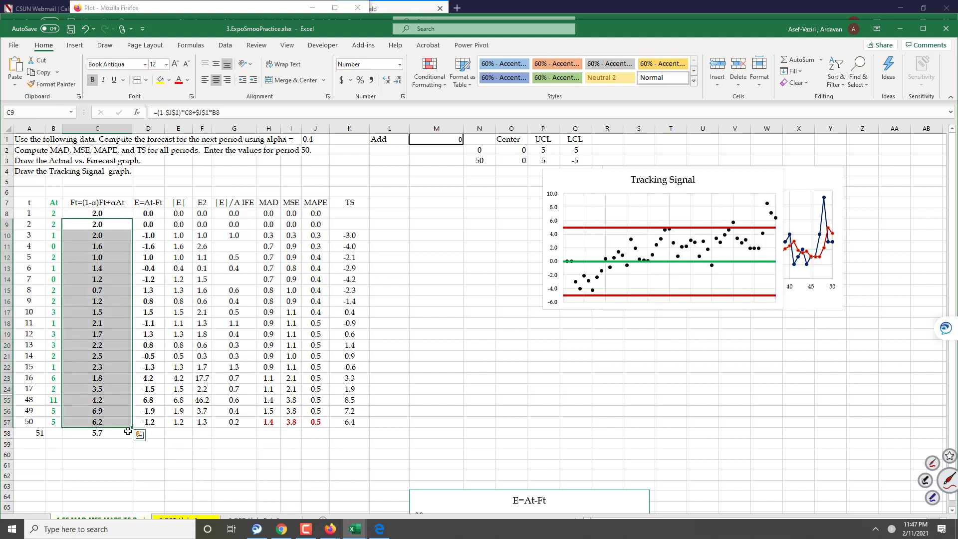
Step: Insert a blank column between the forecast column and the E=At-Ft column
left_click(148, 128)
right_click(148, 129)
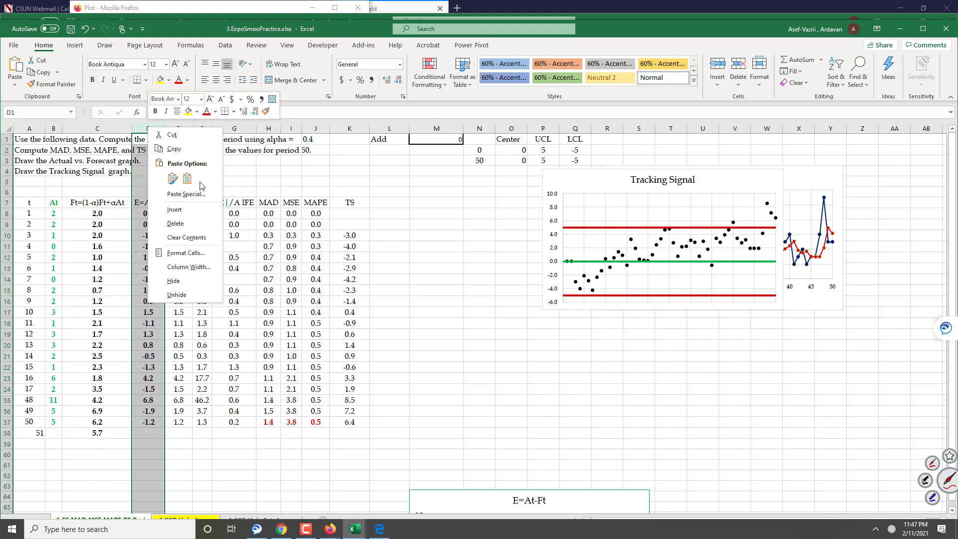
left_click(175, 210)
Step: Enter =FORMULATEXT(C8) in D8 and fill it down to D58 to display each forecast formula as text
left_click(171, 217)
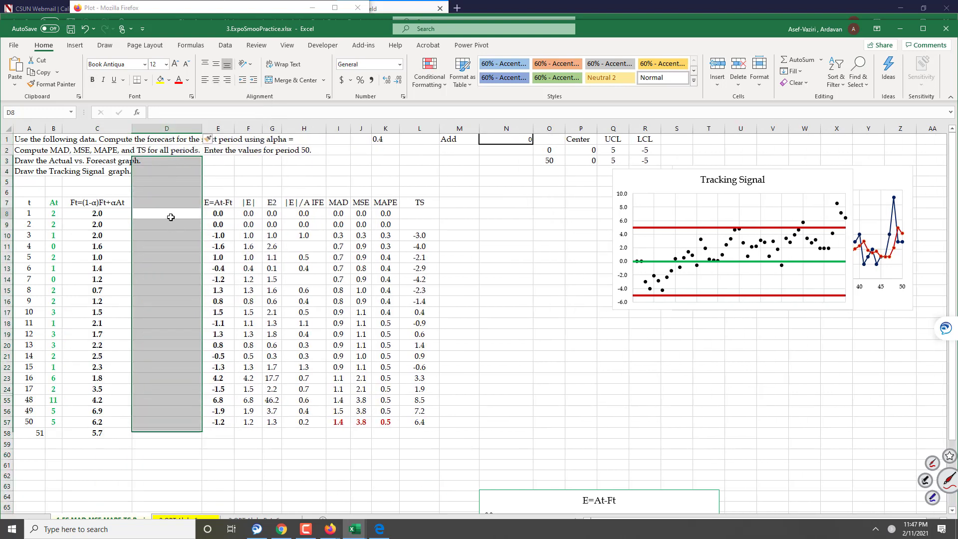
type("=formula")
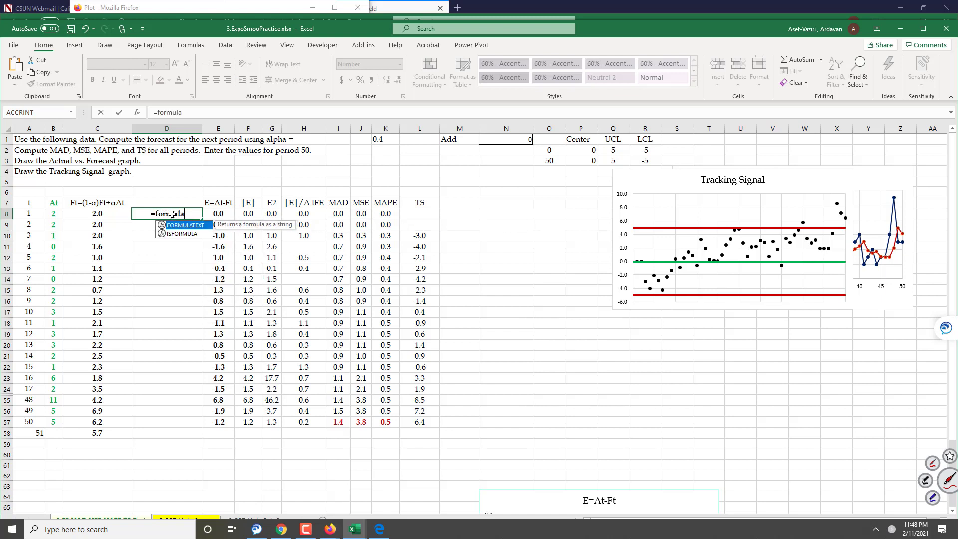
key("Tab")
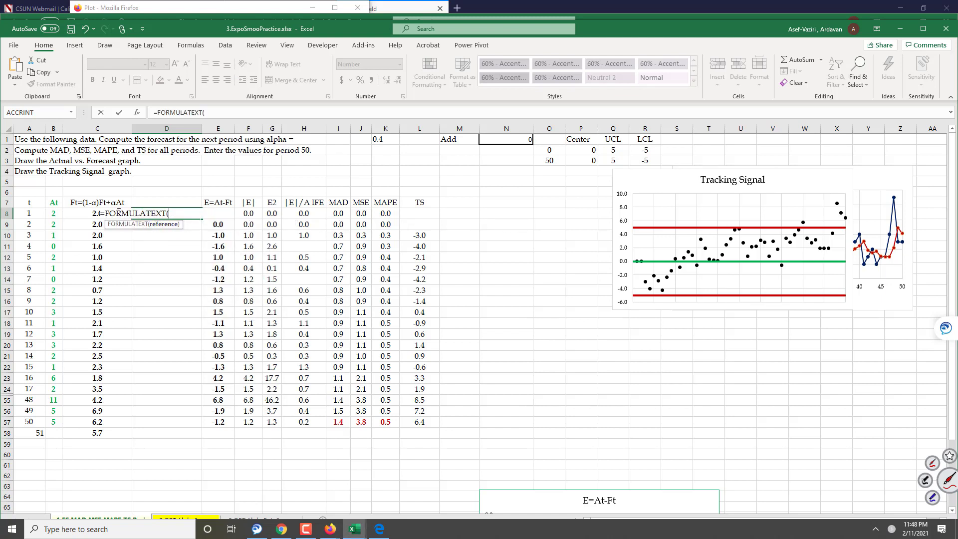
left_click(85, 212)
type(")")
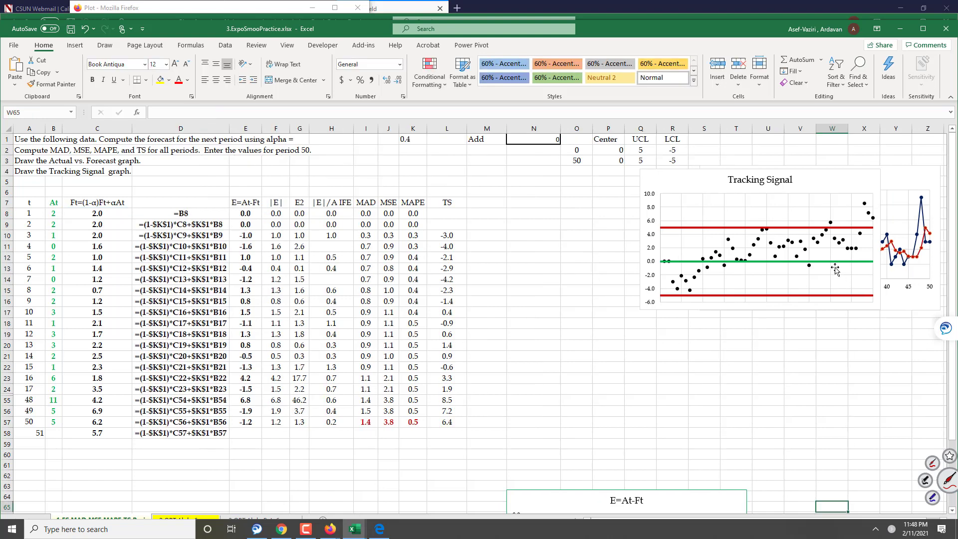
Step: Insert a blank column between the At column and the Ft forecast column
right_click(836, 269)
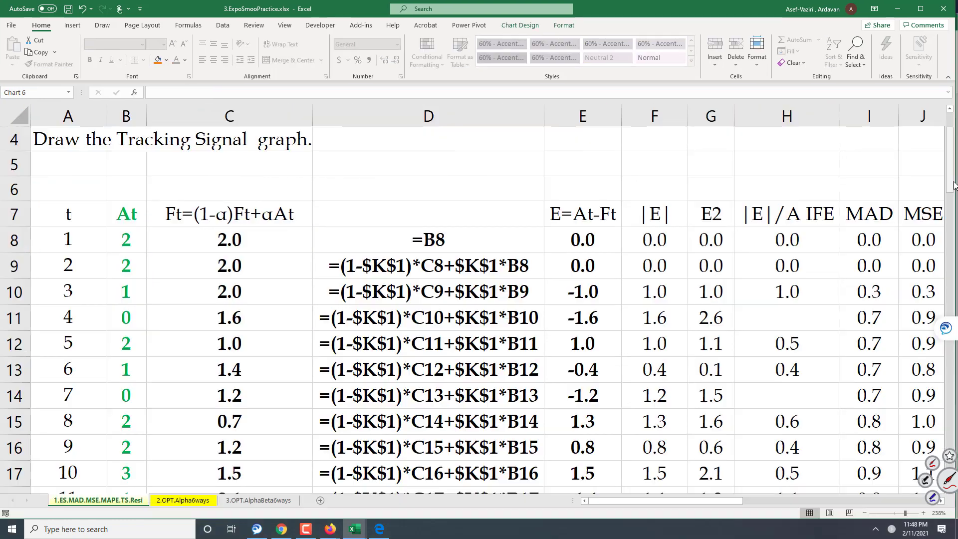
left_click_drag(954, 184, 954, 198)
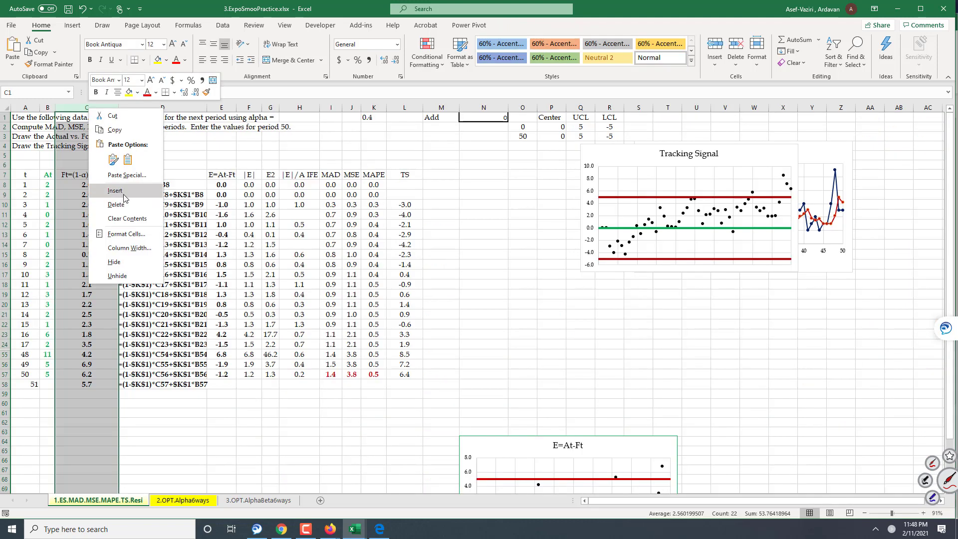
left_click(124, 198)
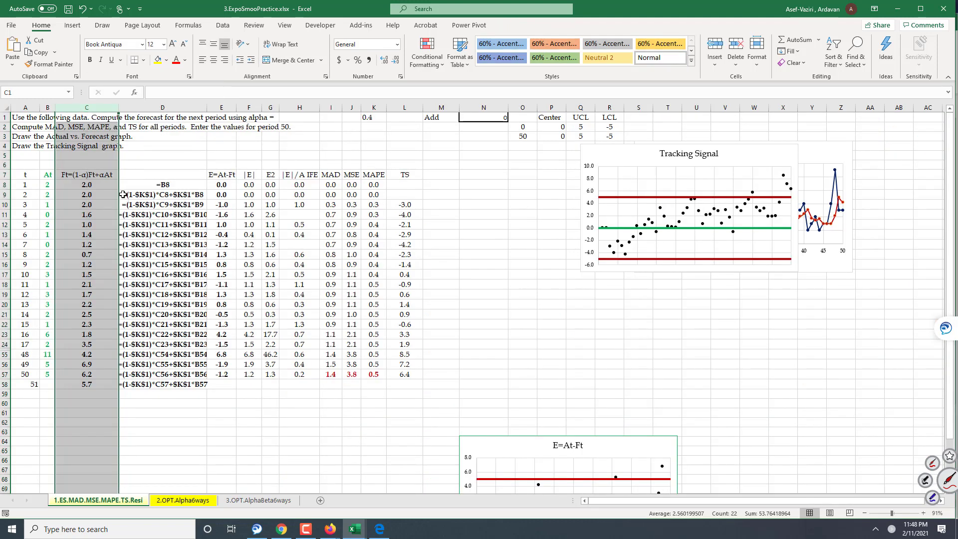
left_click_drag(78, 107, 136, 107)
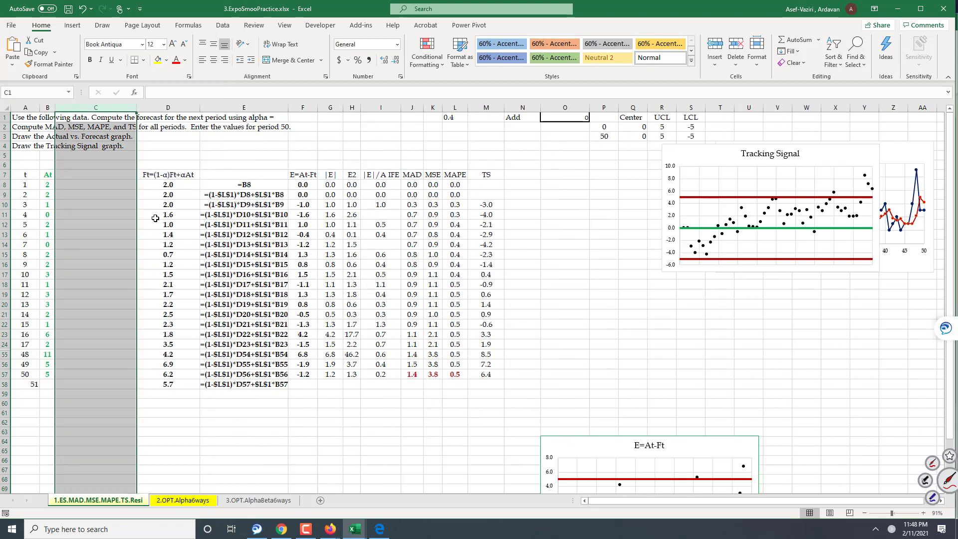
Step: Enter =AVERAGE(B8:B12) in C13 as a five-period moving average forecast for period 6
left_click(83, 236)
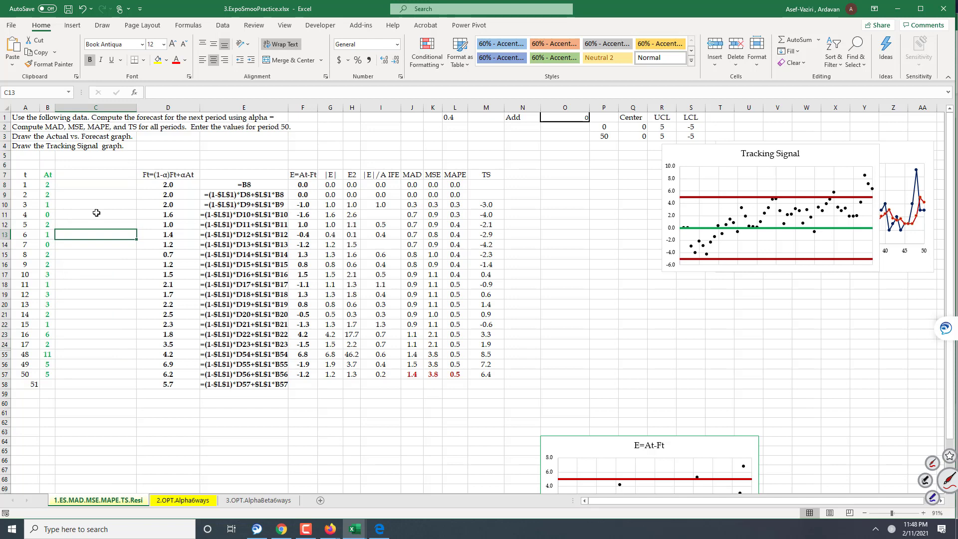
type("=")
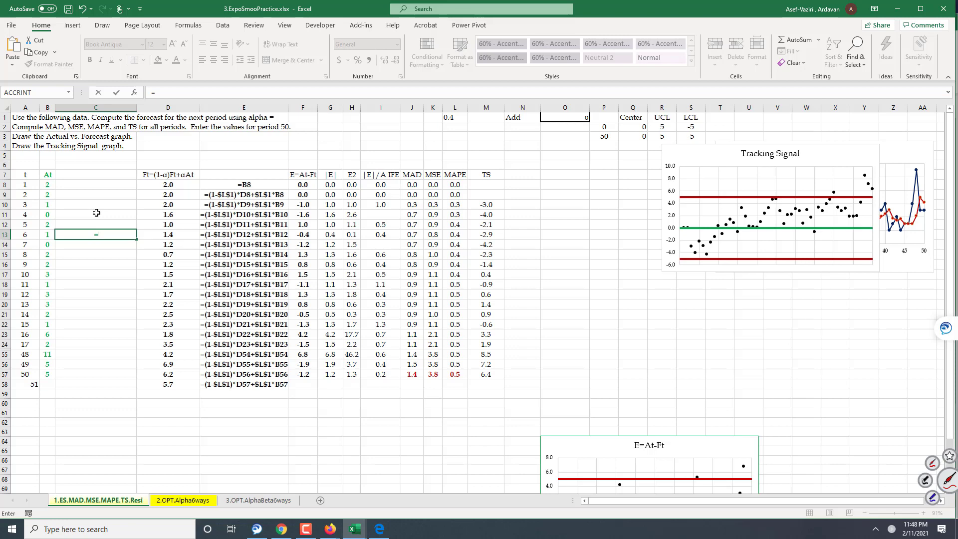
type("(a")
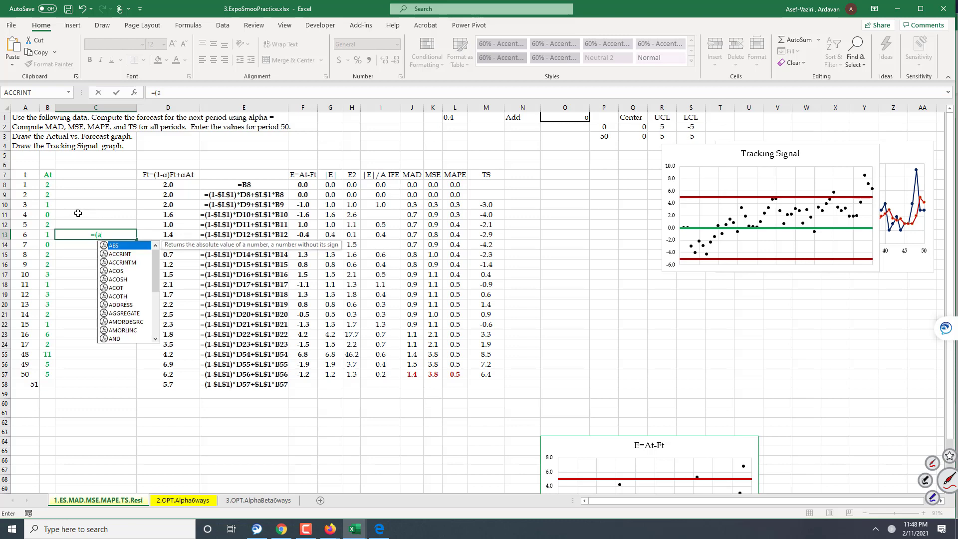
key("BackSpace")
key("BackSpace")
type("ave")
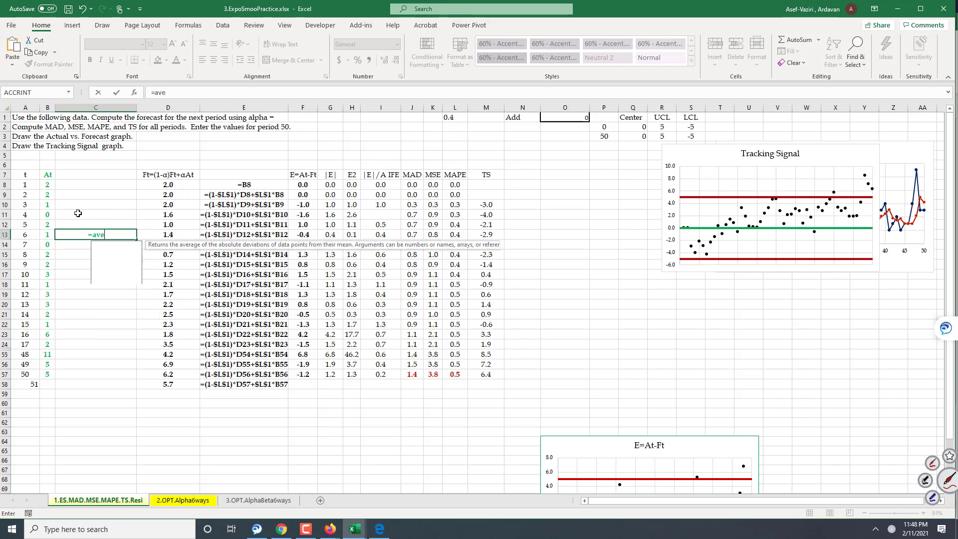
type("rage(")
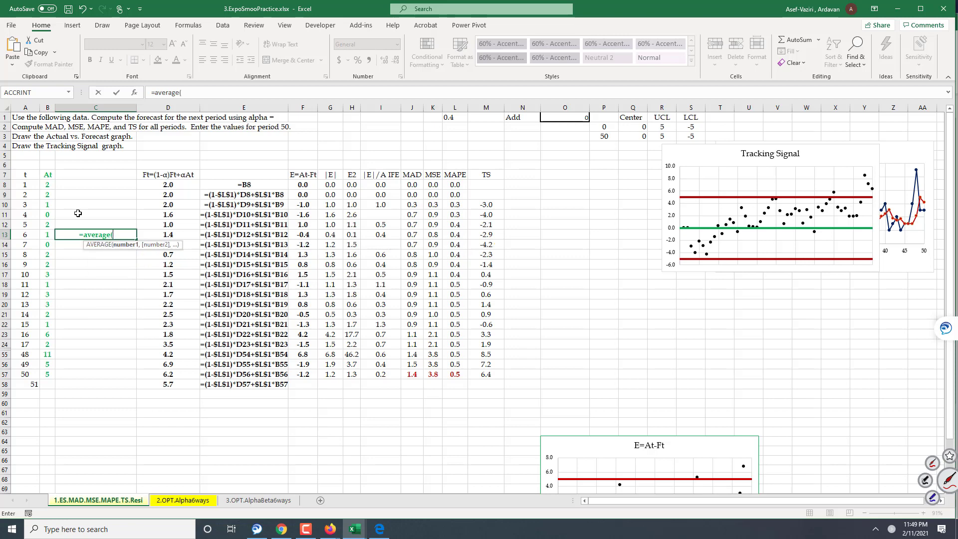
left_click_drag(47, 185, 48, 223)
type(")")
key("Return")
Step: Fill the moving average formula from C13 down to C58 and check the formula in C58
left_click(119, 232)
double_click(135, 240)
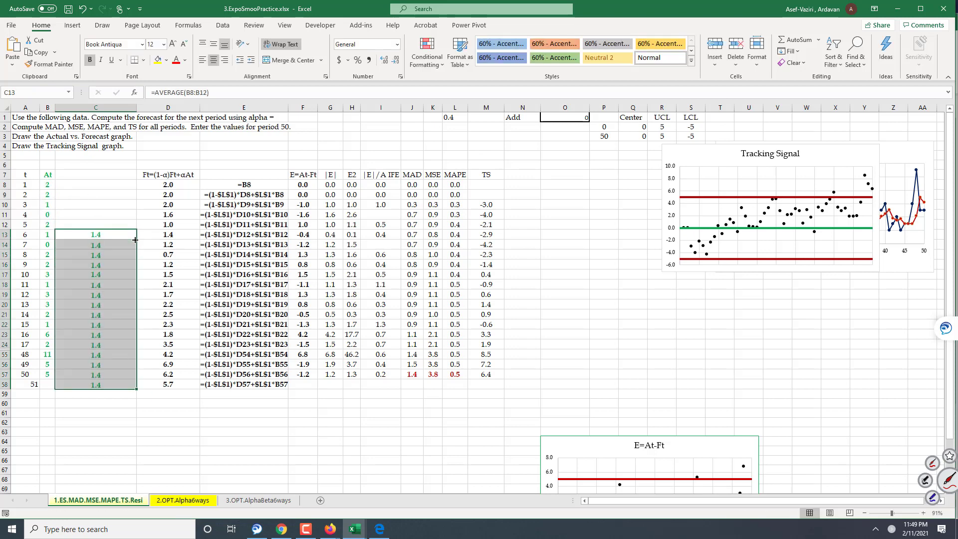
left_click(115, 388)
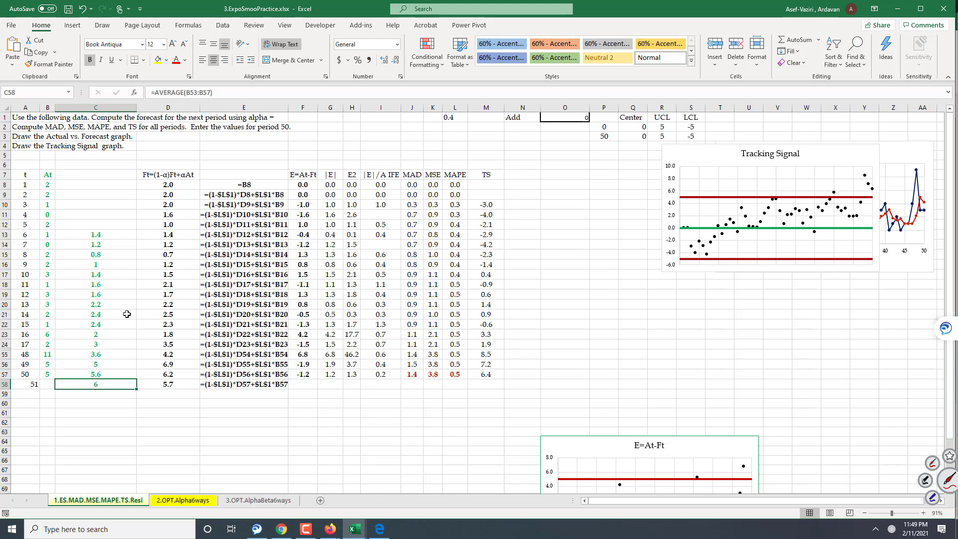
Step: Delete the moving average column C
left_click(111, 106)
right_click(111, 105)
left_click(139, 203)
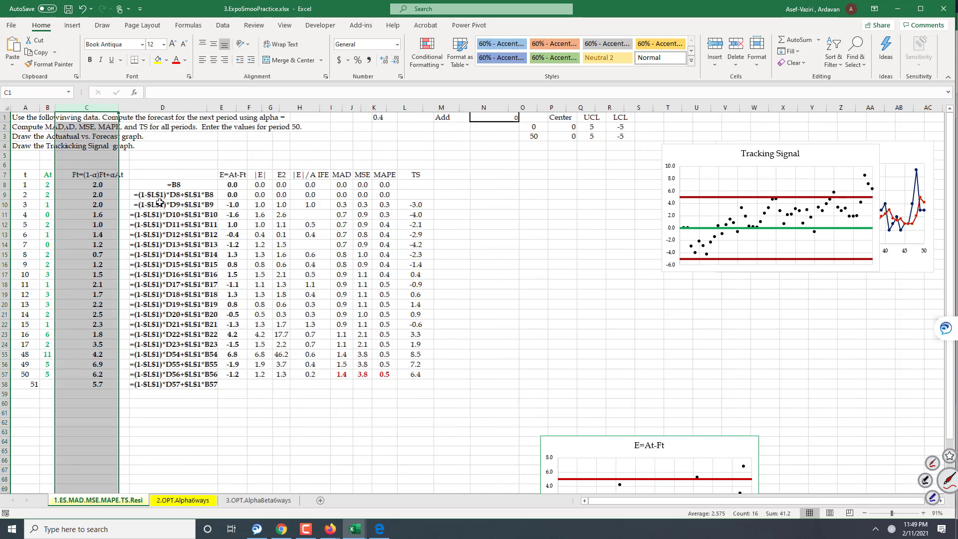
Step: Delete the formula-text column D beside the forecast, and select the forecast column from its header in C7 down
left_click(162, 107)
right_click(163, 108)
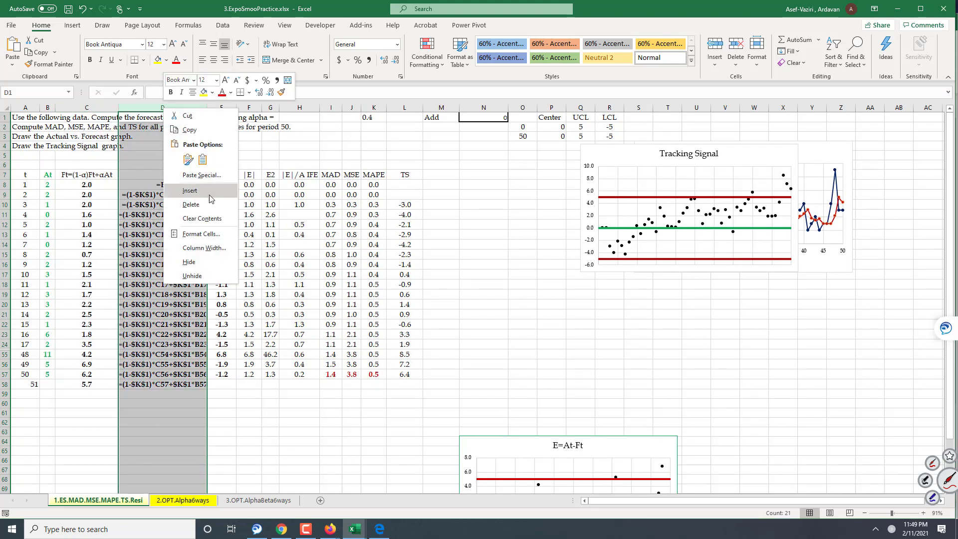
left_click(191, 205)
left_click_drag(85, 175, 62, 411)
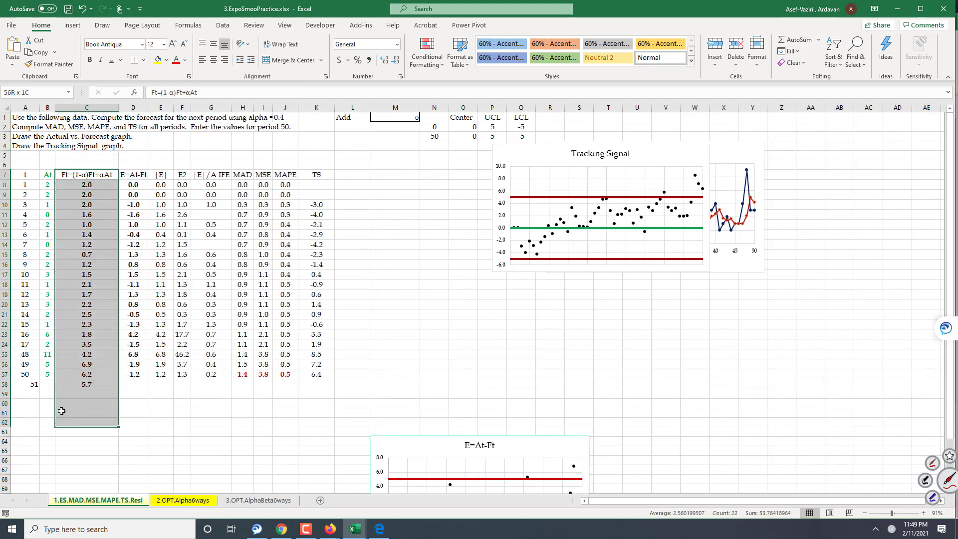
left_click(133, 183)
type("=")
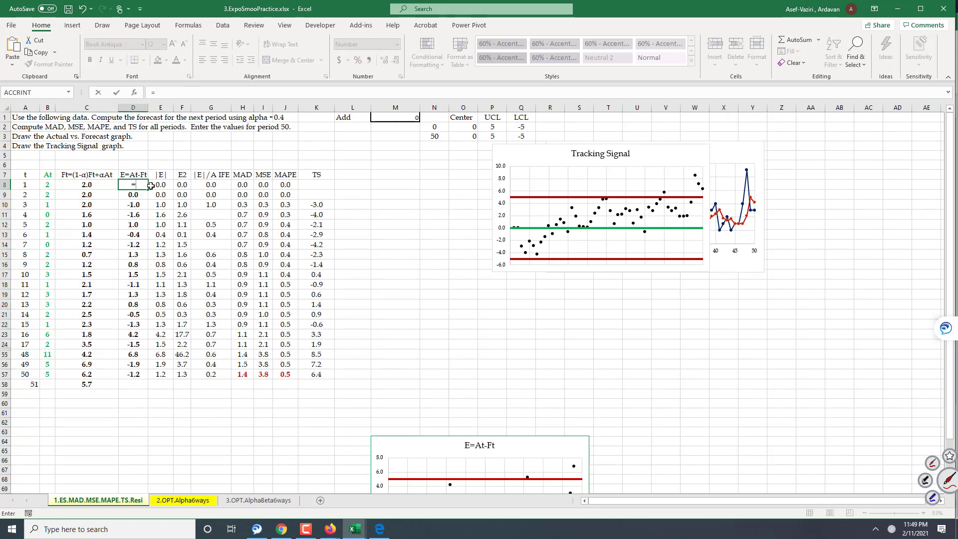
key("Escape")
Step: Enter =B8-C8 in D8 as the first-period forecast error
scroll(479, 299, "up", 12)
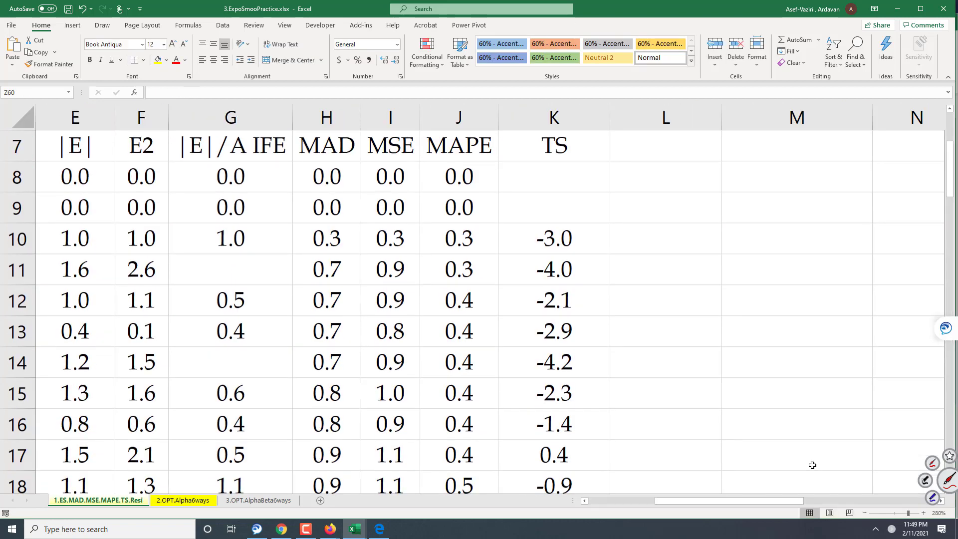
left_click_drag(714, 498, 665, 498)
left_click(346, 179)
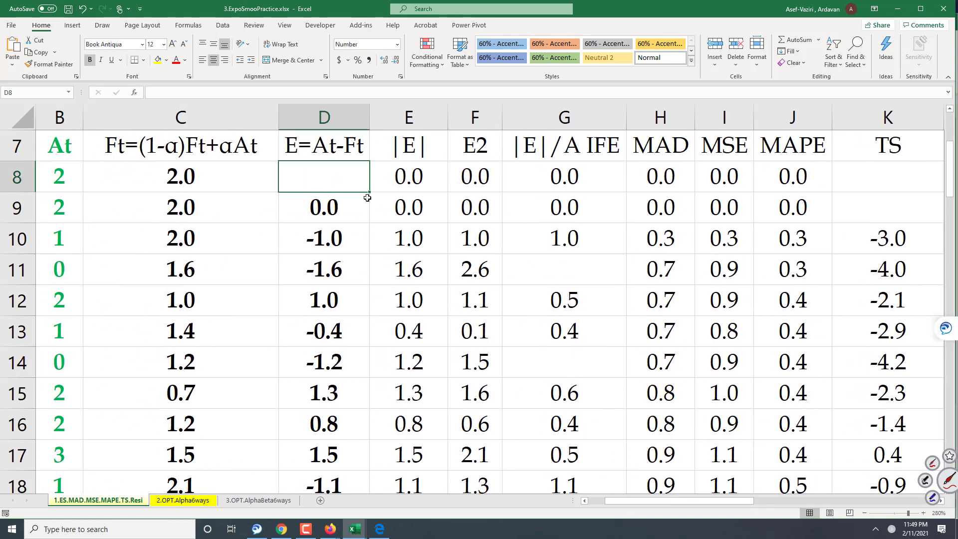
type("=")
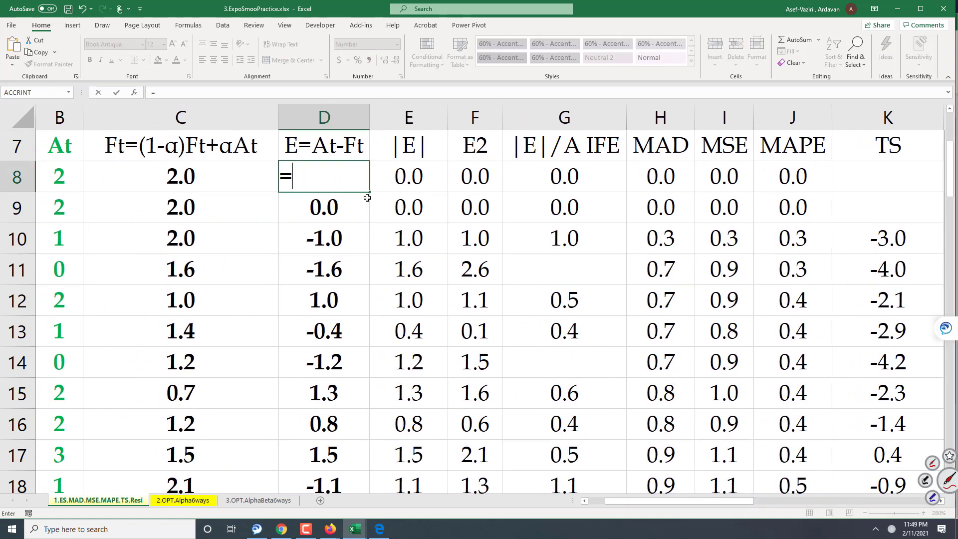
left_click(71, 173)
type("-")
left_click(167, 176)
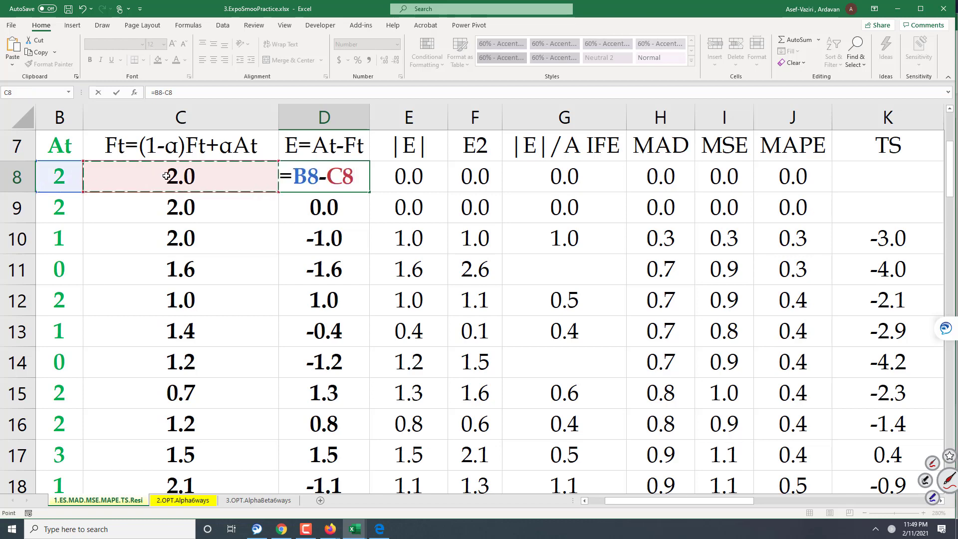
key("Return")
Step: Enter =ABS(D8) in E8 to compute the first-period absolute error
left_click(384, 169)
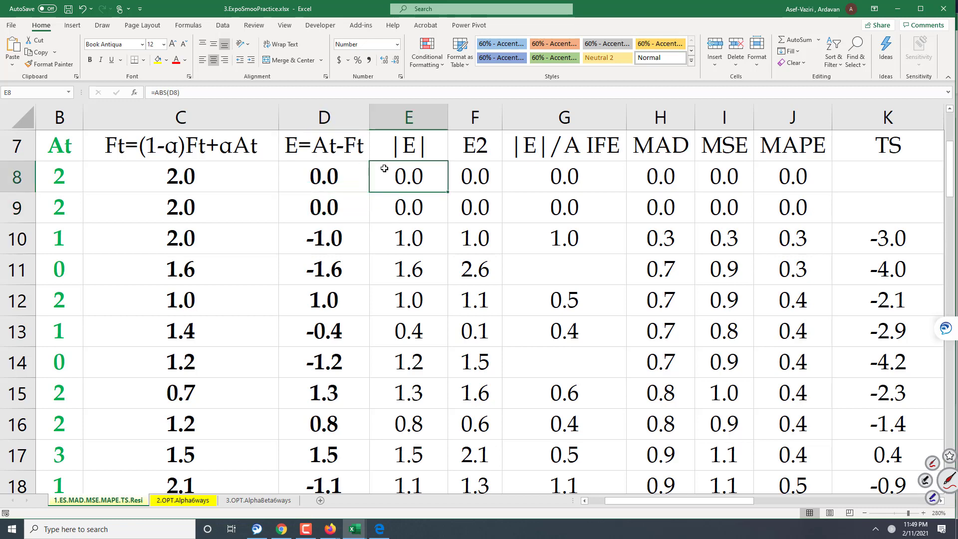
type("=abs(")
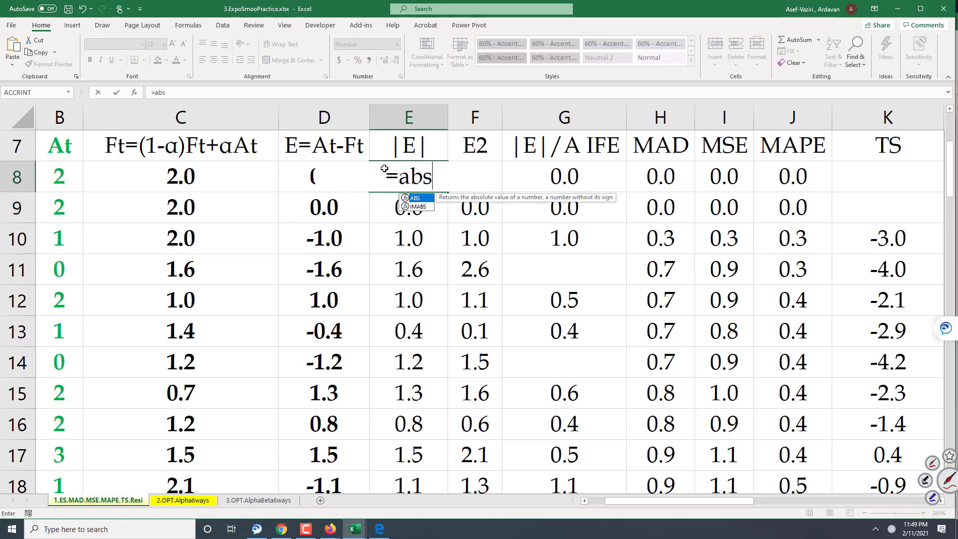
left_click(309, 210)
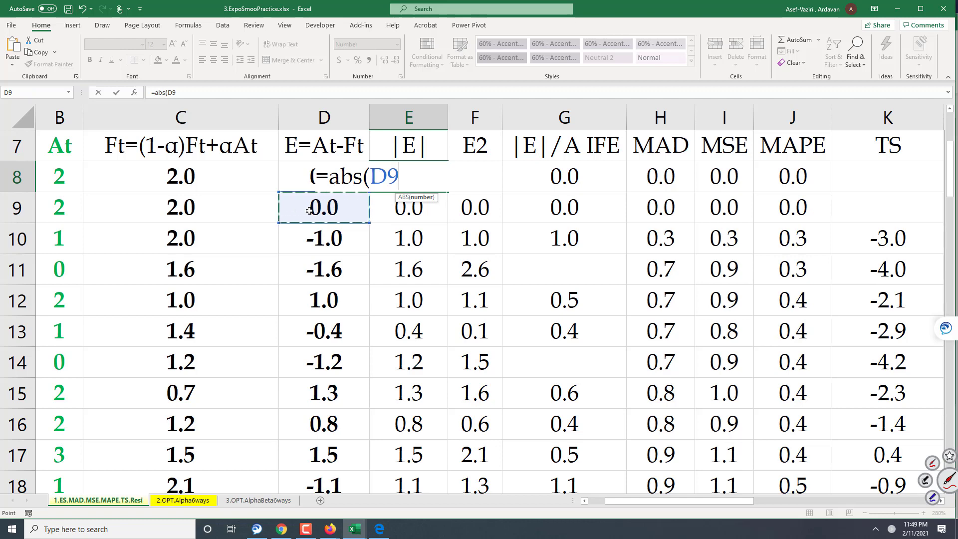
key("Up")
type(")")
key("Return")
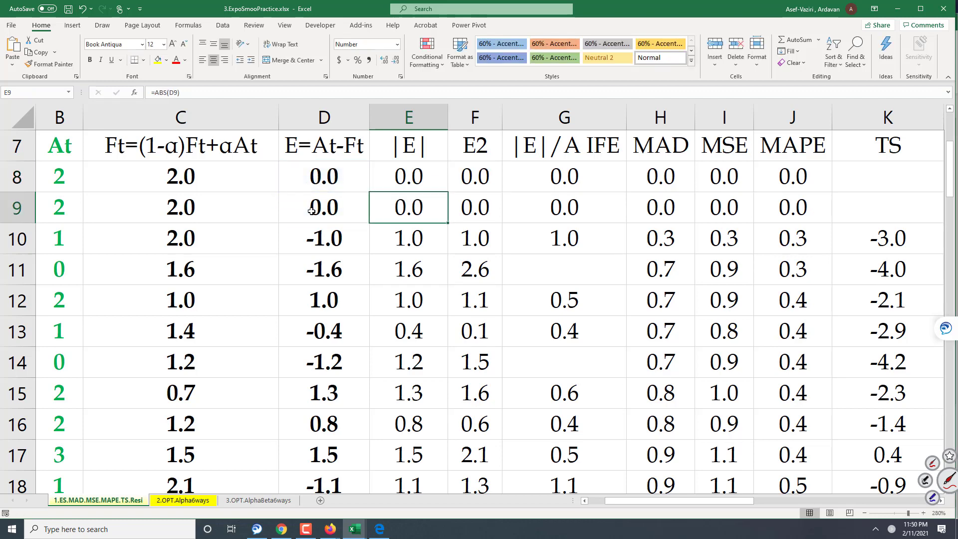
Step: Enter =D8^2 in F8 to compute the first-period squared error
left_click(486, 175)
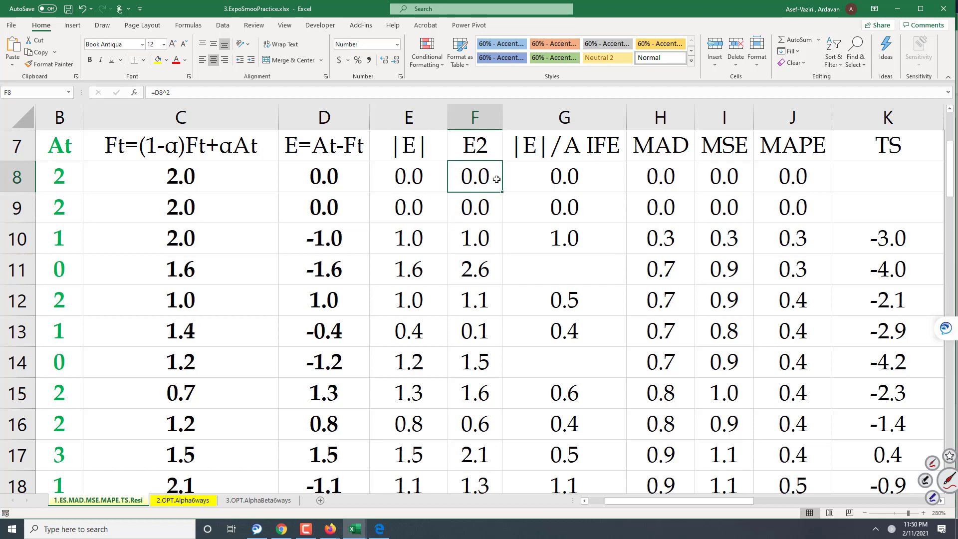
type("=")
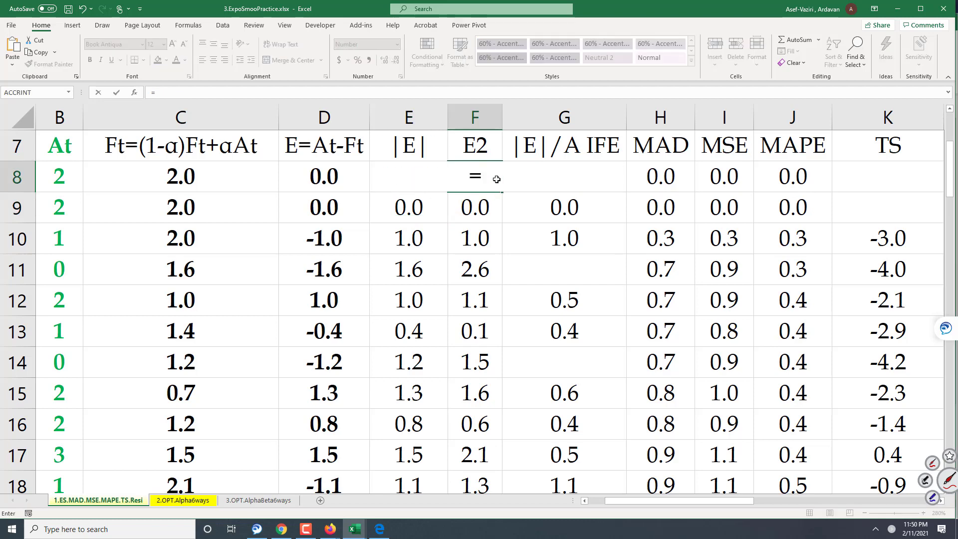
left_click(320, 169)
type("^2")
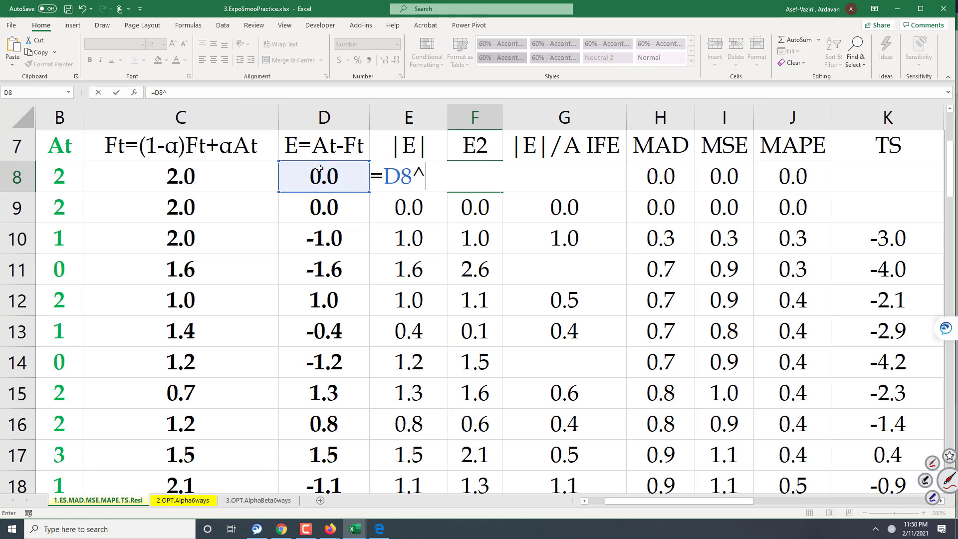
key("Return")
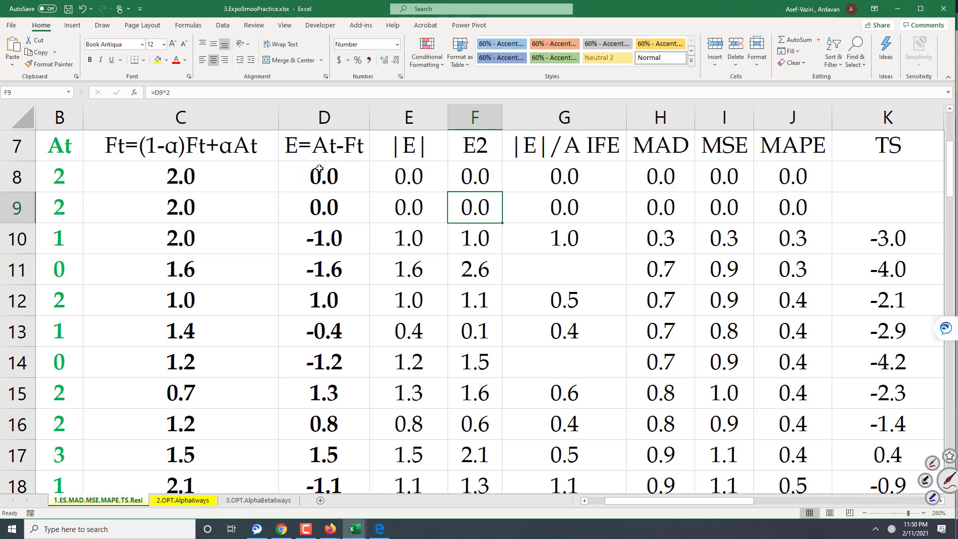
Step: Enter =E8/B8 in G8 to compute the first-period absolute error relative to the actual value
left_click(560, 174)
type("=")
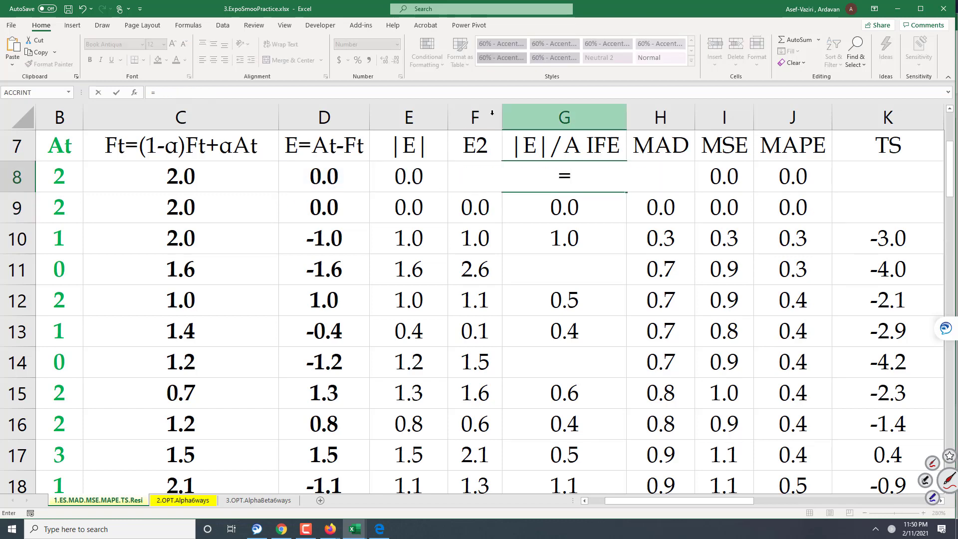
left_click(392, 166)
type("/")
left_click(68, 171)
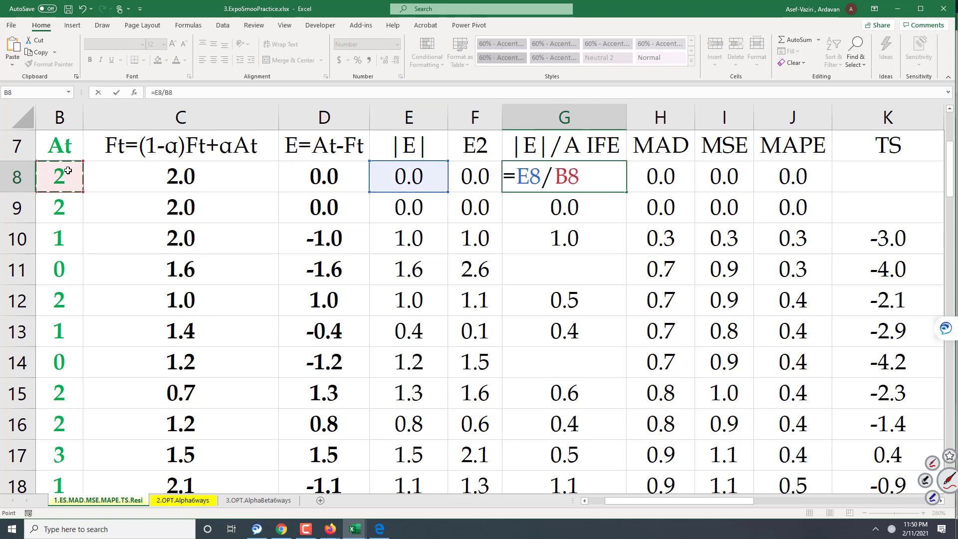
key("Return")
Step: Fill the error formulas in D8:G8 down through the remaining periods of the table
left_click_drag(406, 145, 599, 150)
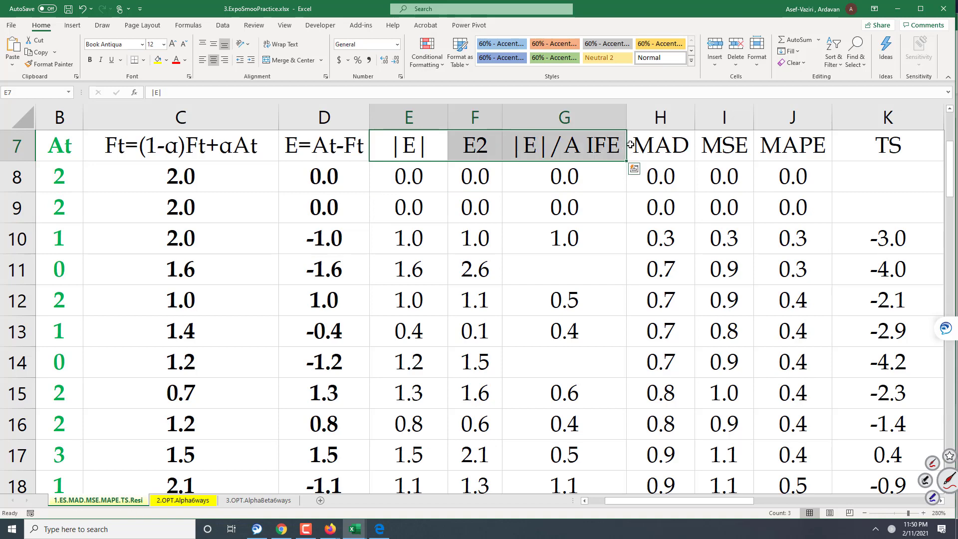
left_click(661, 145)
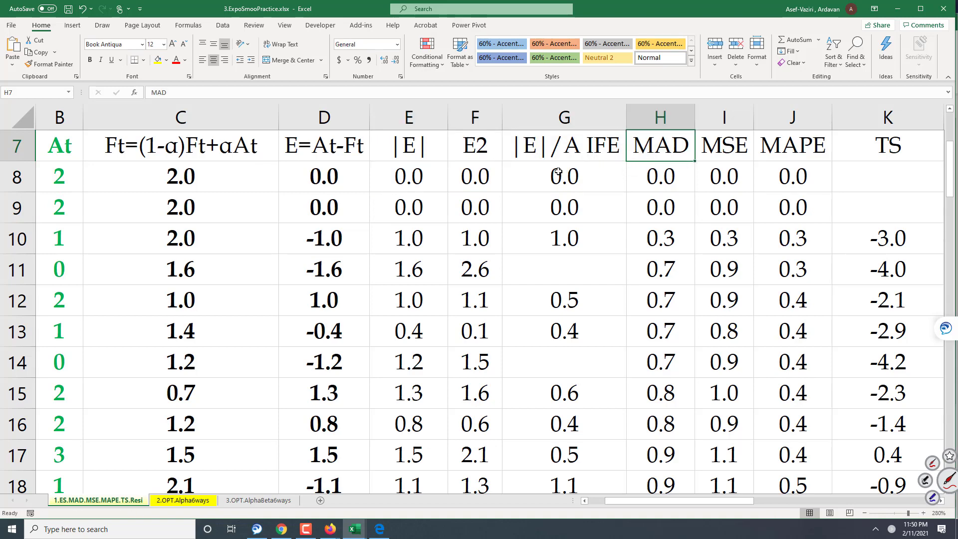
left_click_drag(400, 173, 544, 177)
left_click_drag(341, 175, 599, 181)
double_click(625, 193)
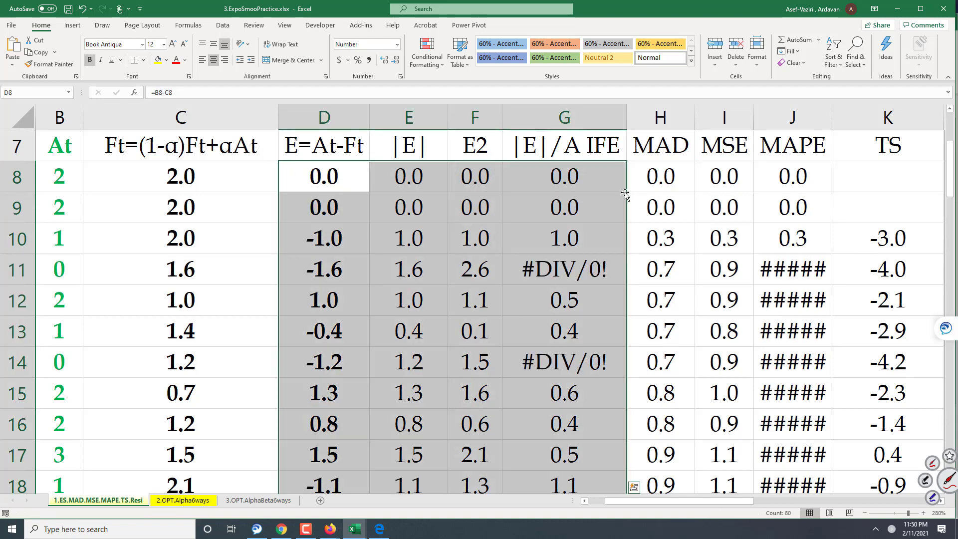
Step: Change G8 to =IFERROR(E8/B8," ") to blank out division errors and fill it down the |E|/A column
left_click(579, 272)
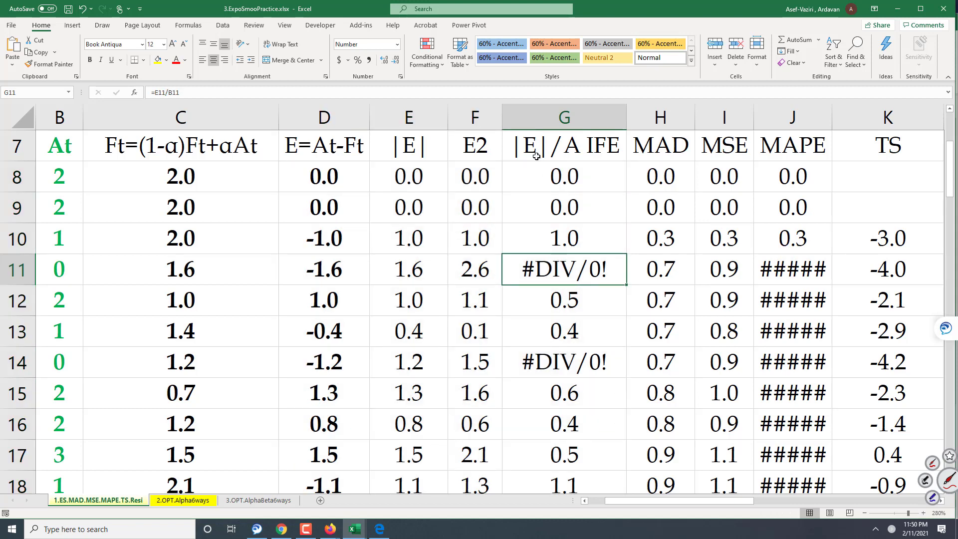
left_click(542, 173)
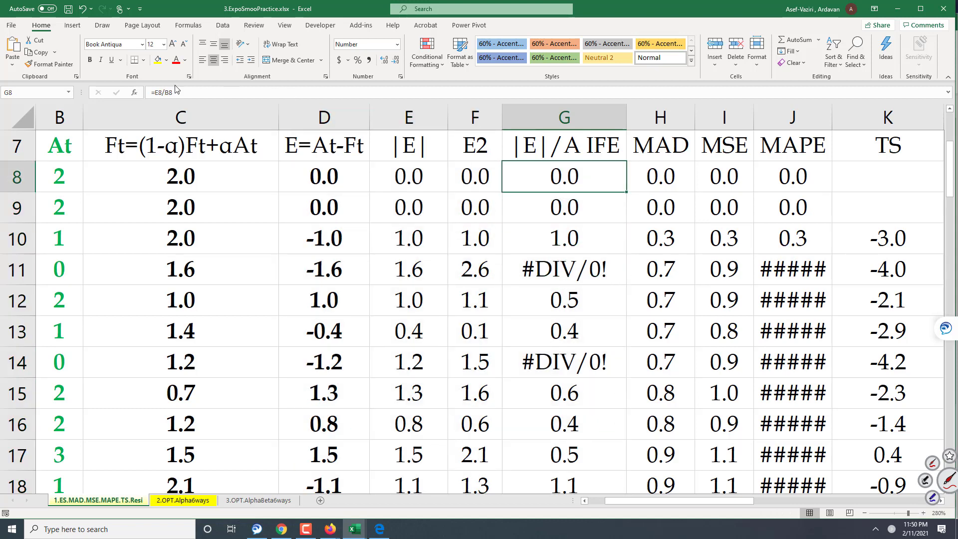
left_click(152, 93)
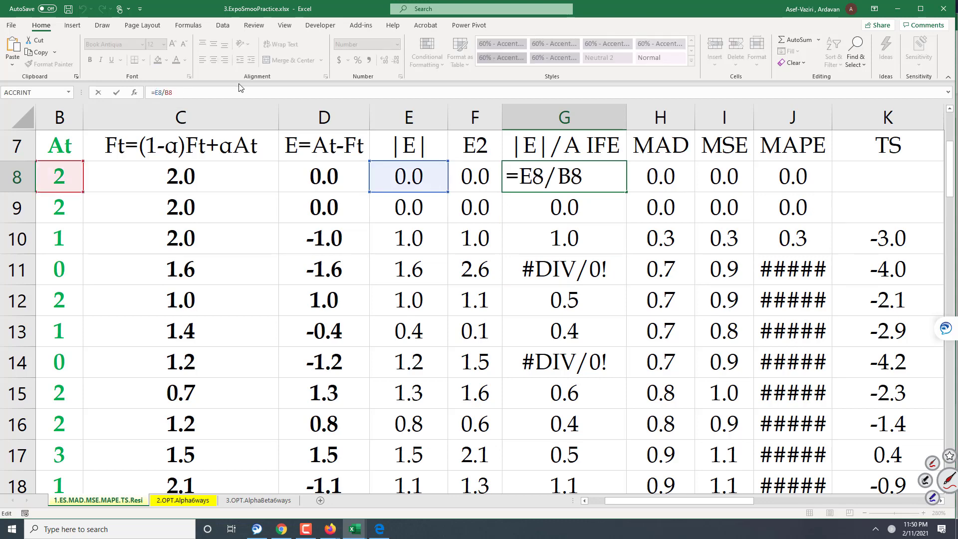
type("iferror")
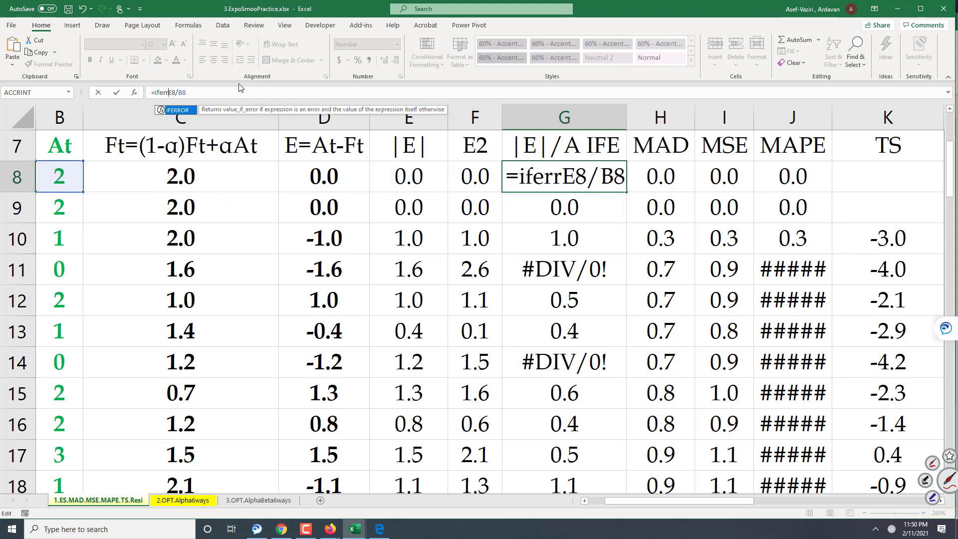
type("(E8/B8")
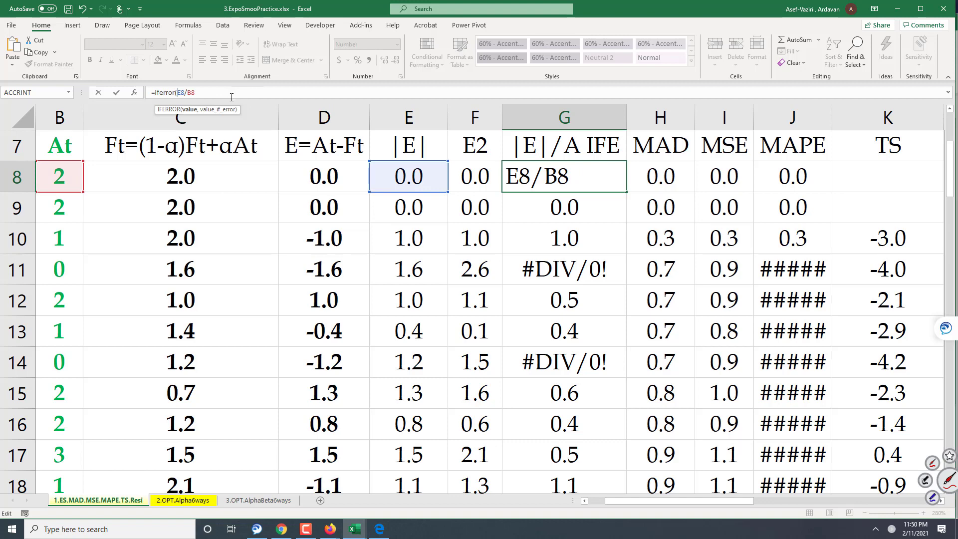
type(",")
type("\" \"")
key("Return")
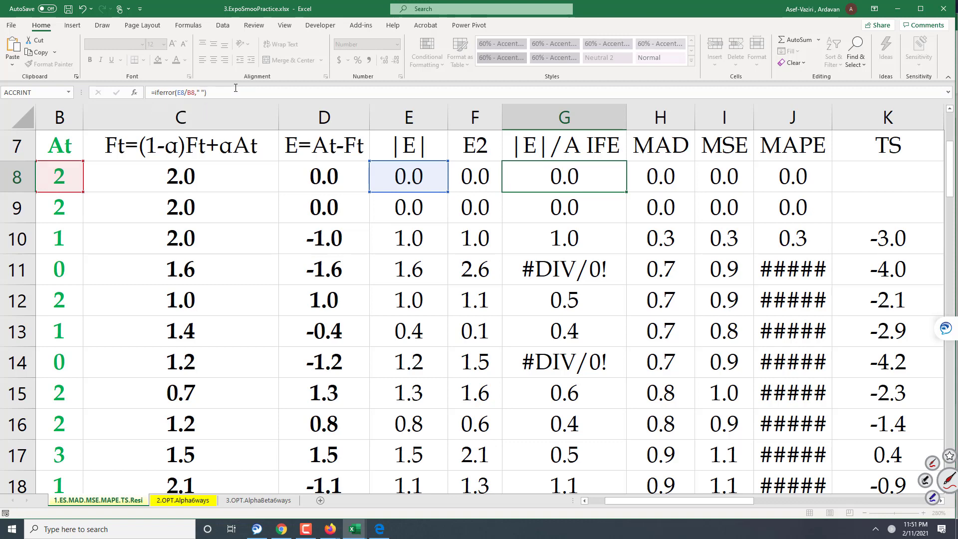
left_click(615, 175)
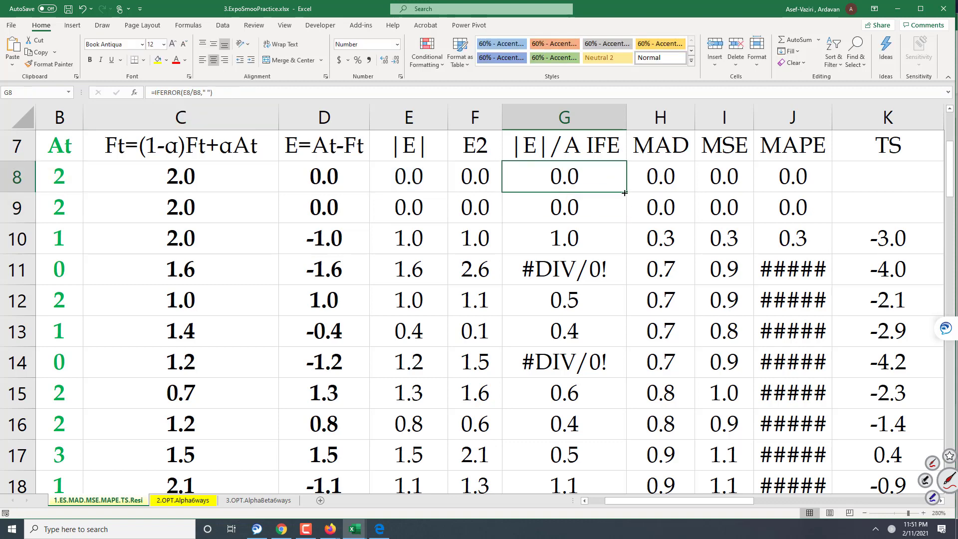
double_click(627, 192)
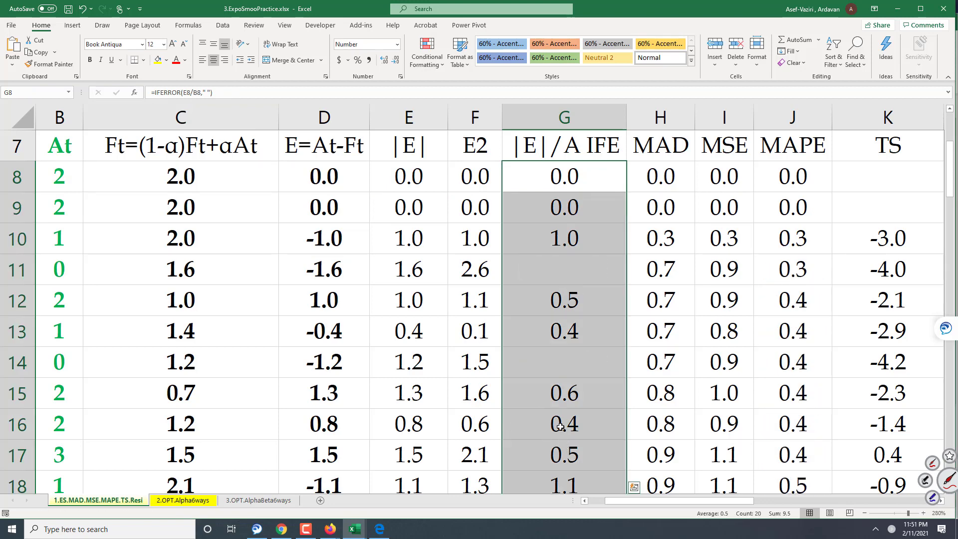
Step: Enter =AVERAGE($E$8:E8) in H8 to compute the running MAD with a fixed starting cell
left_click(650, 176)
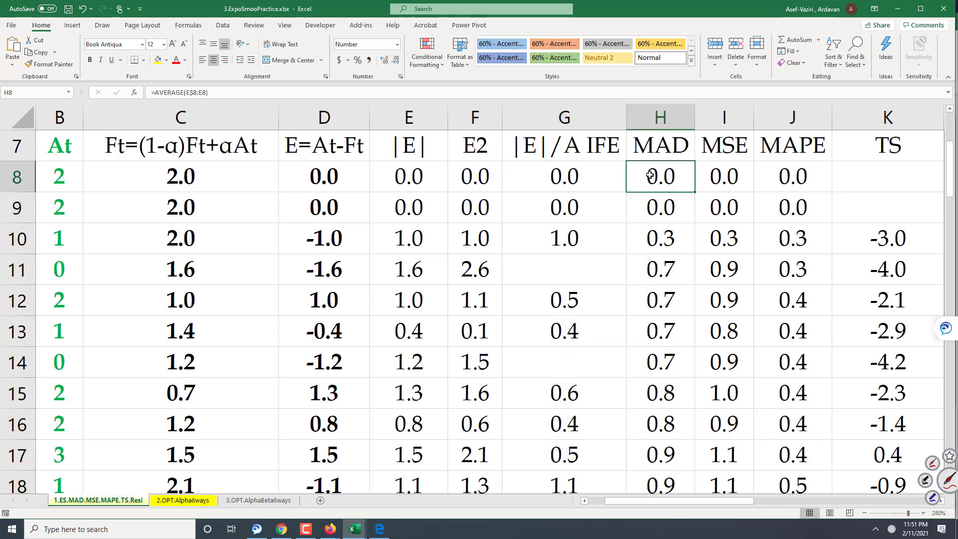
type("=")
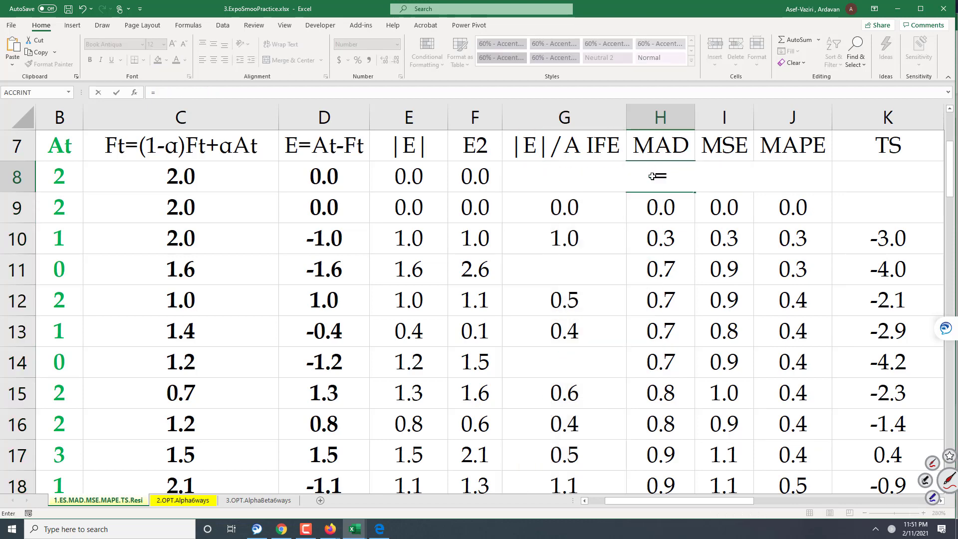
type("avera")
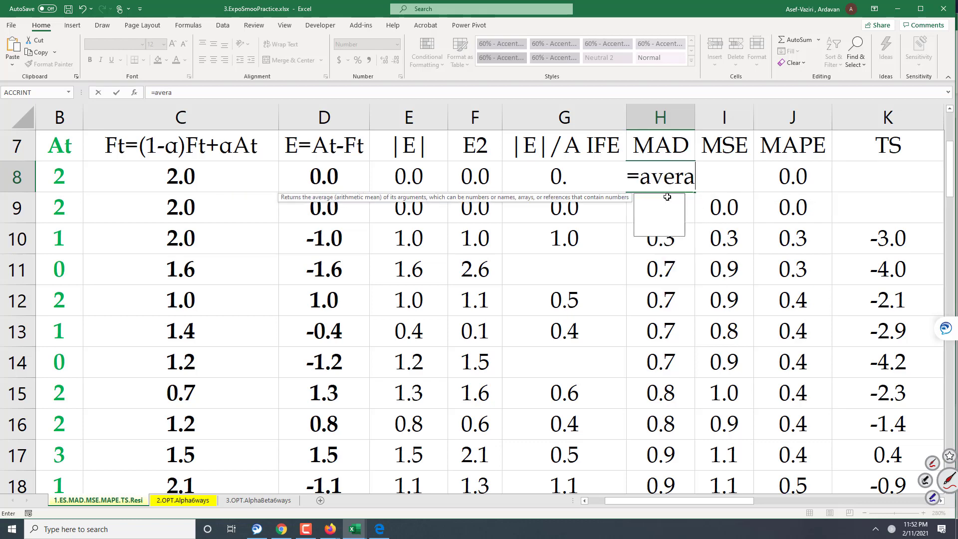
type("ge(")
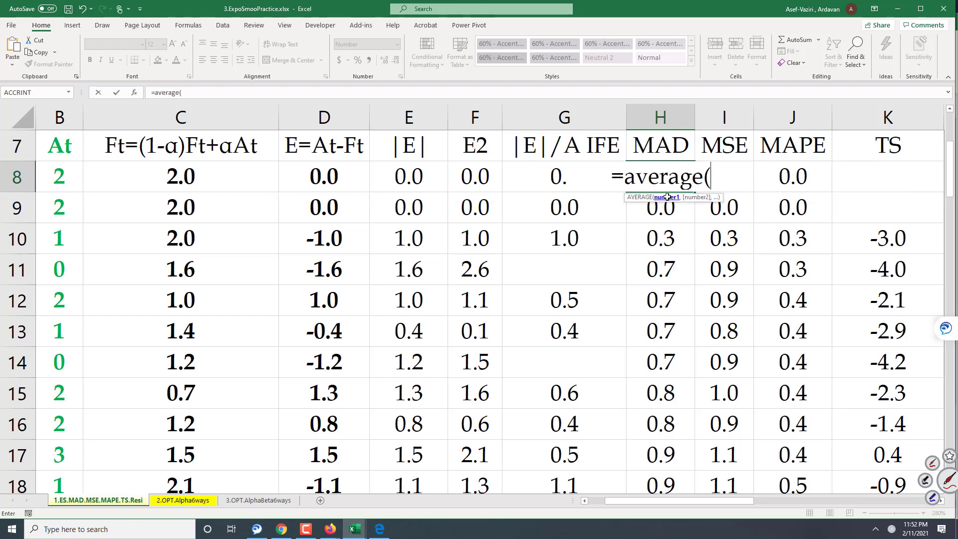
left_click(422, 178)
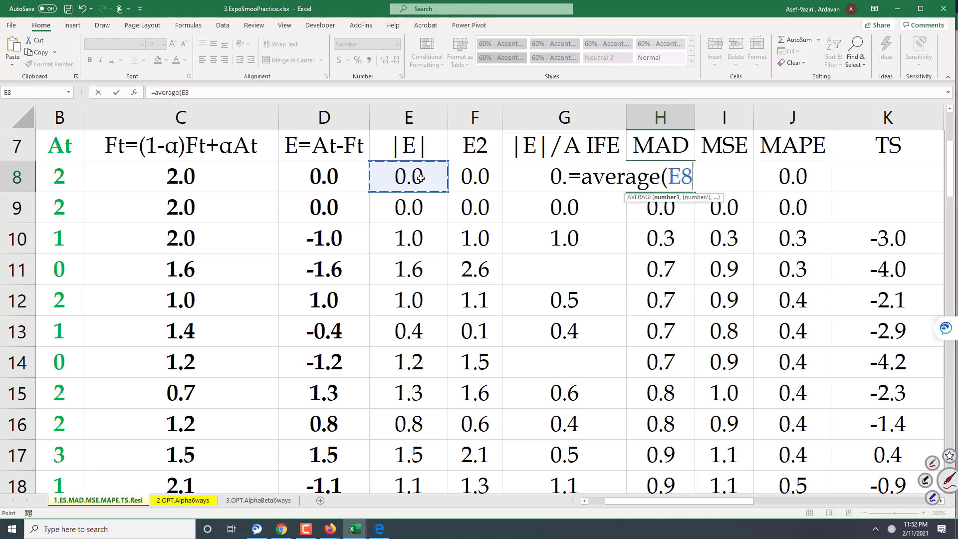
key("F8")
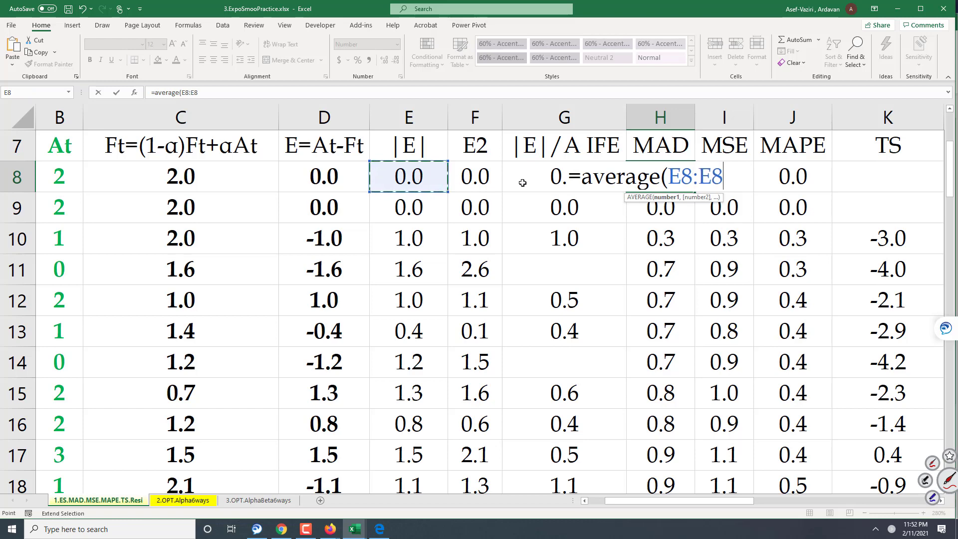
double_click(687, 173)
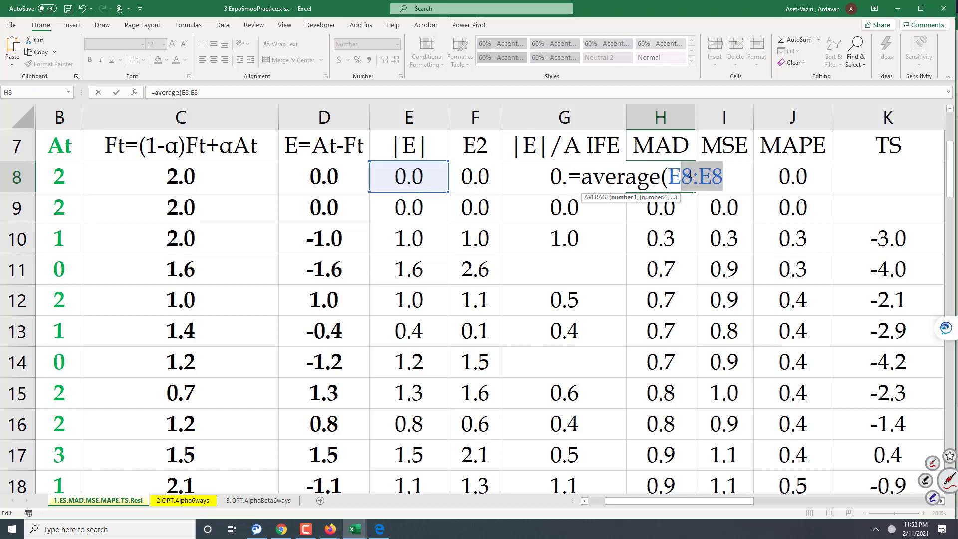
left_click(686, 173)
left_click_drag(687, 173, 673, 175)
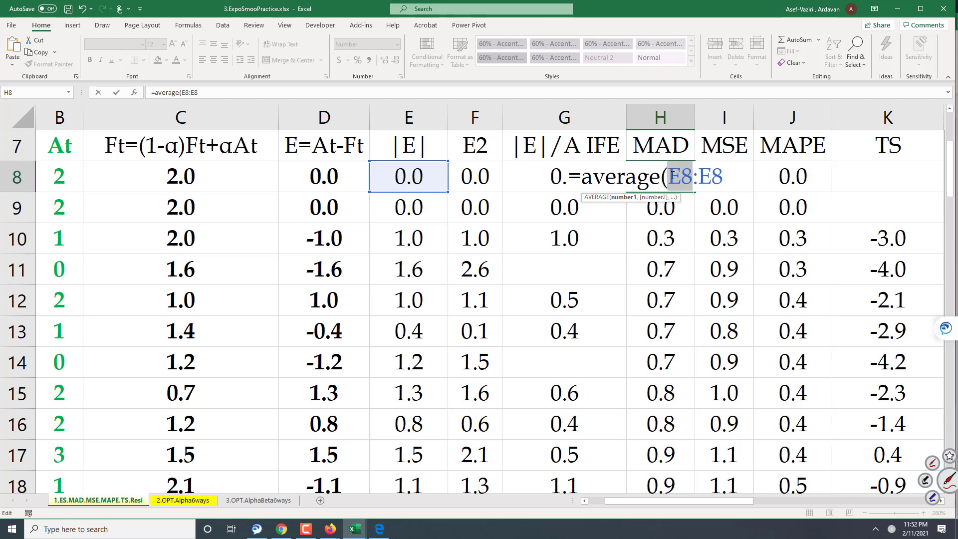
key("F4")
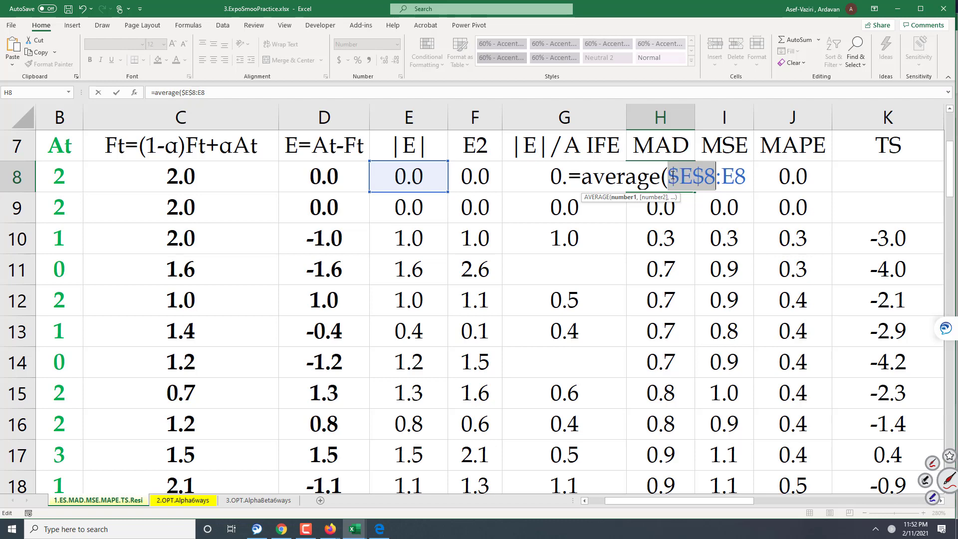
left_click(746, 179)
type(")")
key("Return")
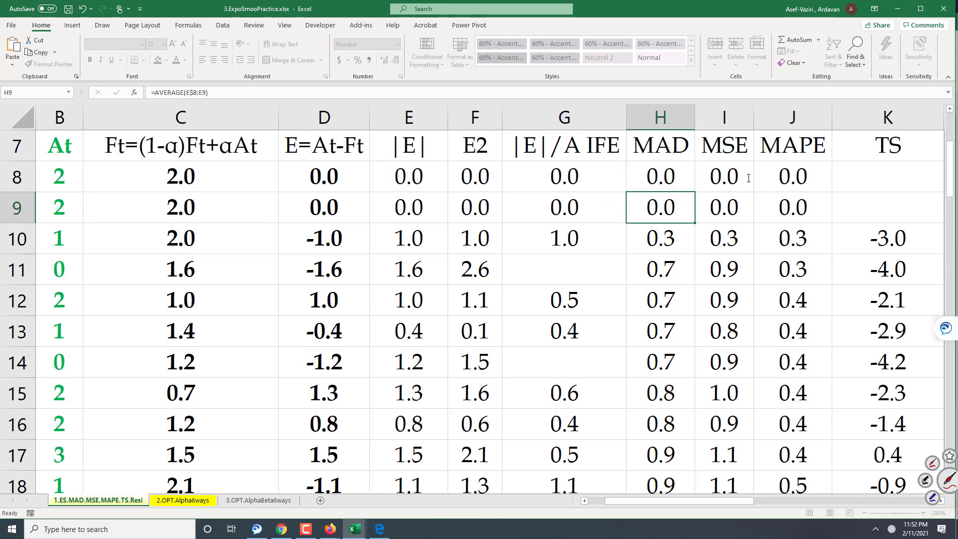
Step: Fill the H8 average formula down the MAD column and copy the column across to MSE and MAPE
left_click(671, 175)
double_click(694, 191)
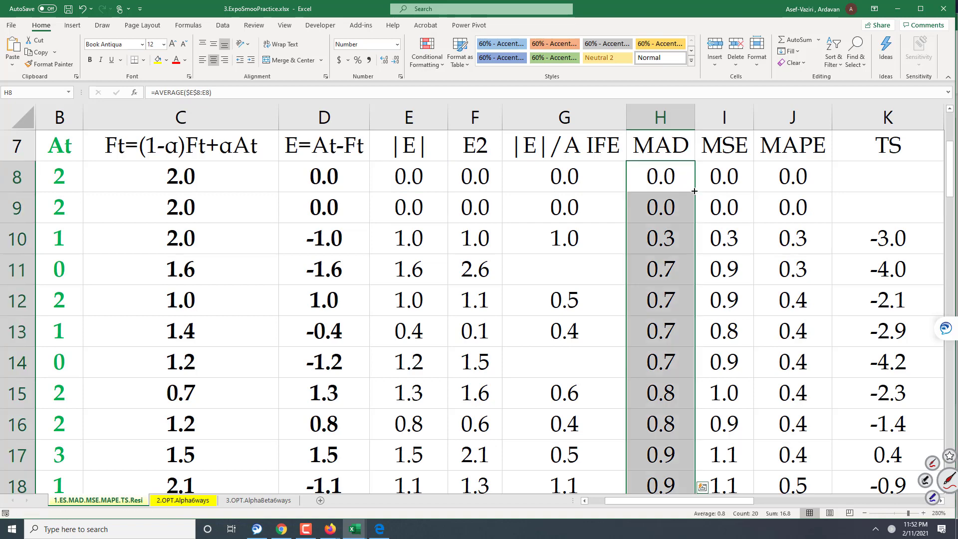
left_click_drag(952, 190, 951, 252)
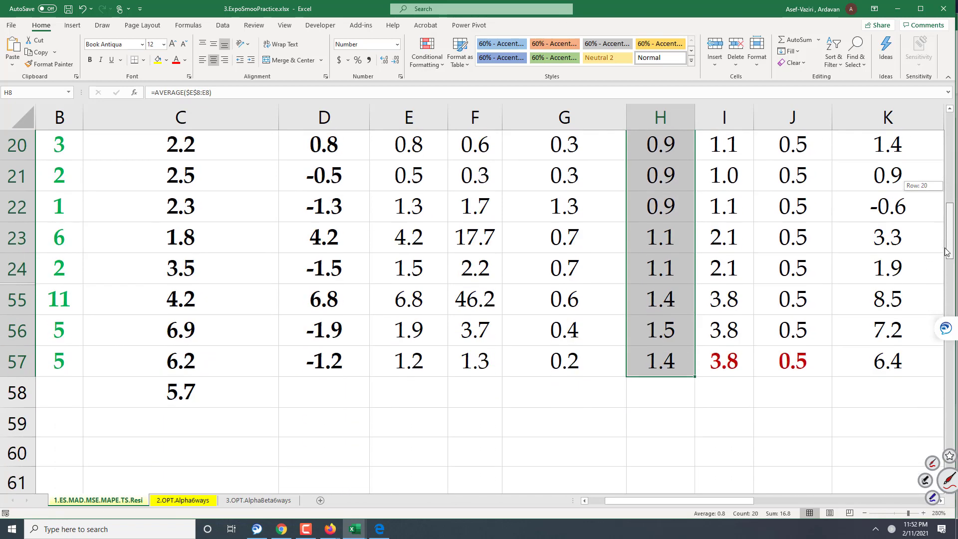
left_click_drag(695, 378, 801, 380)
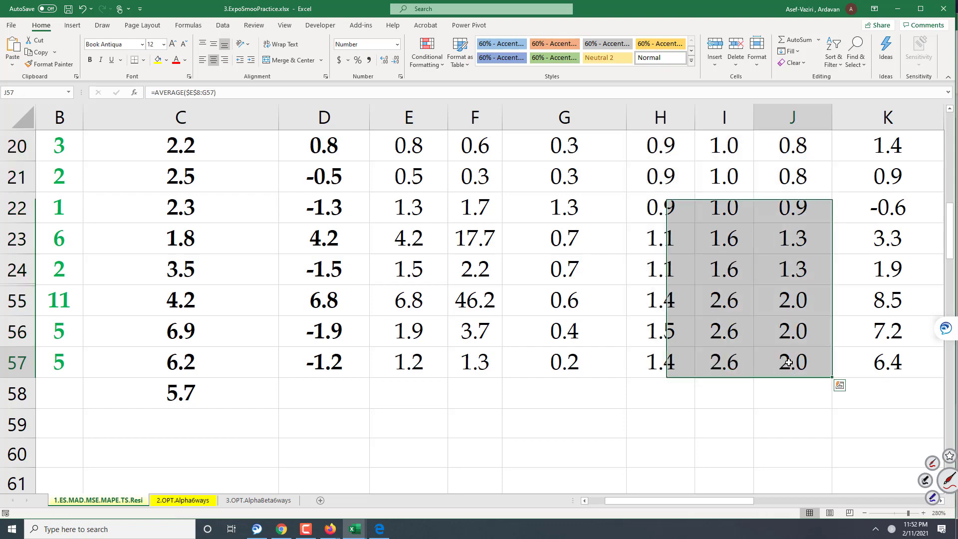
Step: Inspect the ranges referenced by the copied average formulas in J57 and I21
double_click(784, 361)
mouse_move(954, 272)
left_mouse_down()
mouse_move(955, 204)
mouse_move(954, 270)
left_mouse_up()
key("Return")
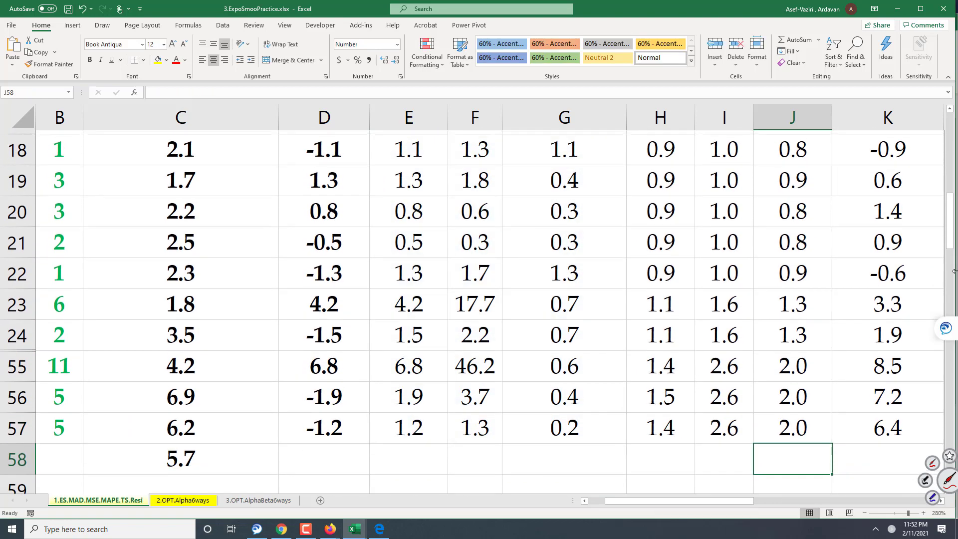
double_click(732, 240)
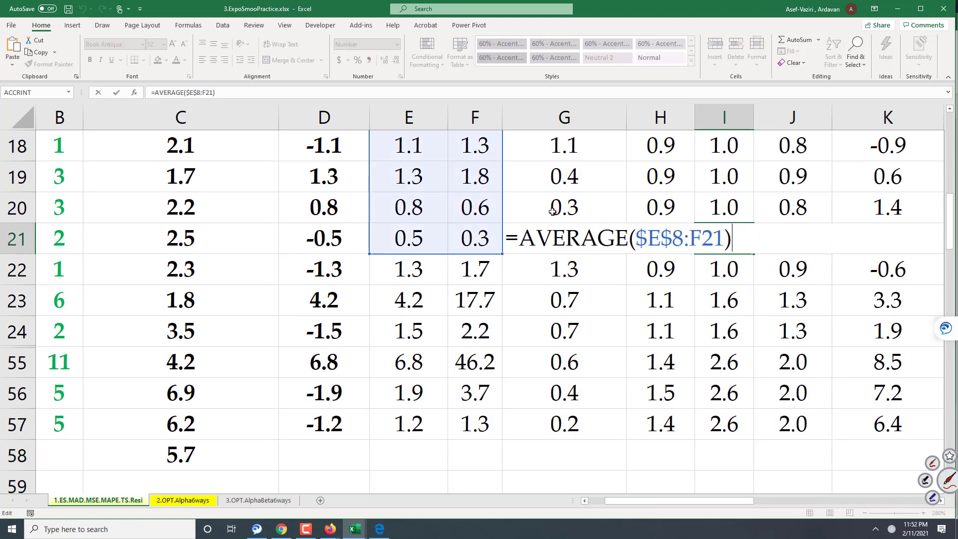
scroll(951, 239, "up", 4)
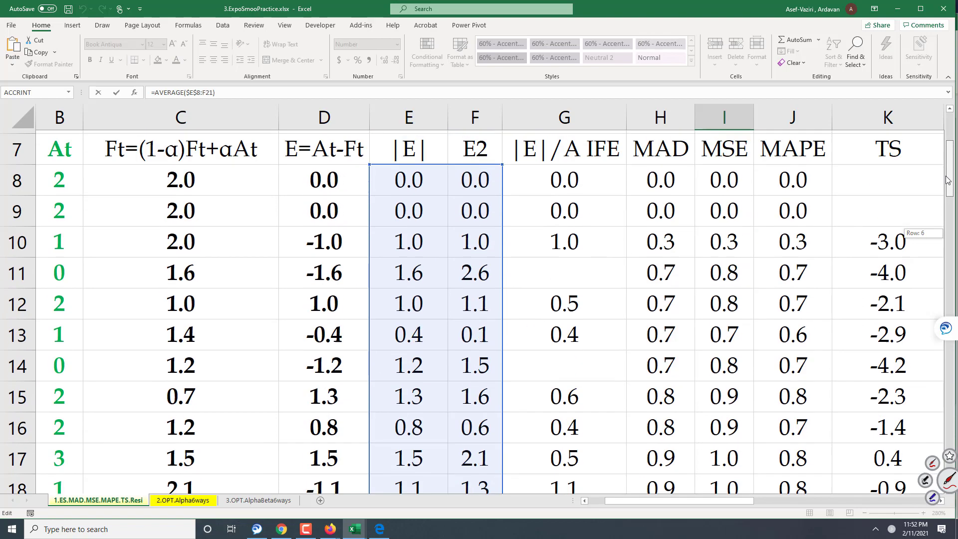
key("Return")
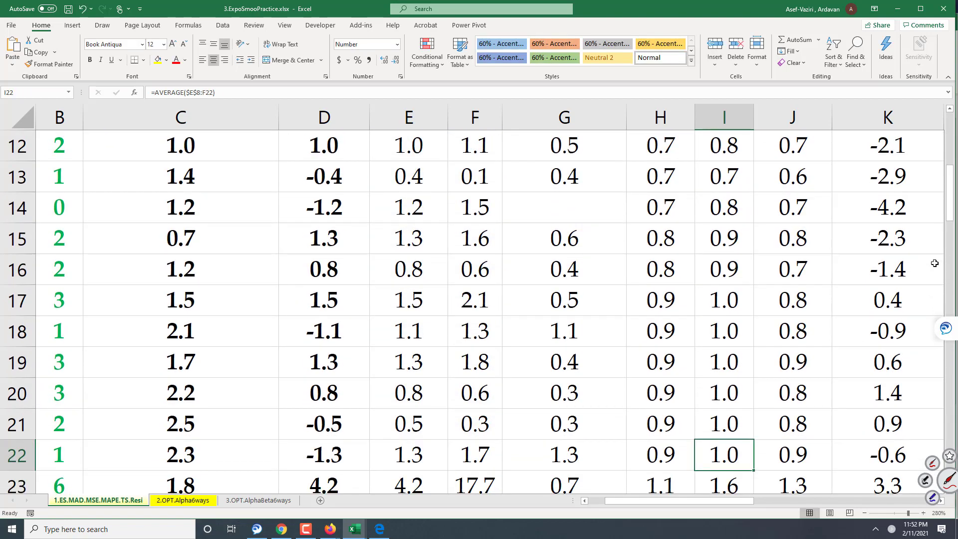
Step: Edit the MAD formula in H8 to =AVERAGE(E$8:E8) so that only the starting row is fixed
scroll(951, 214, "up", 4)
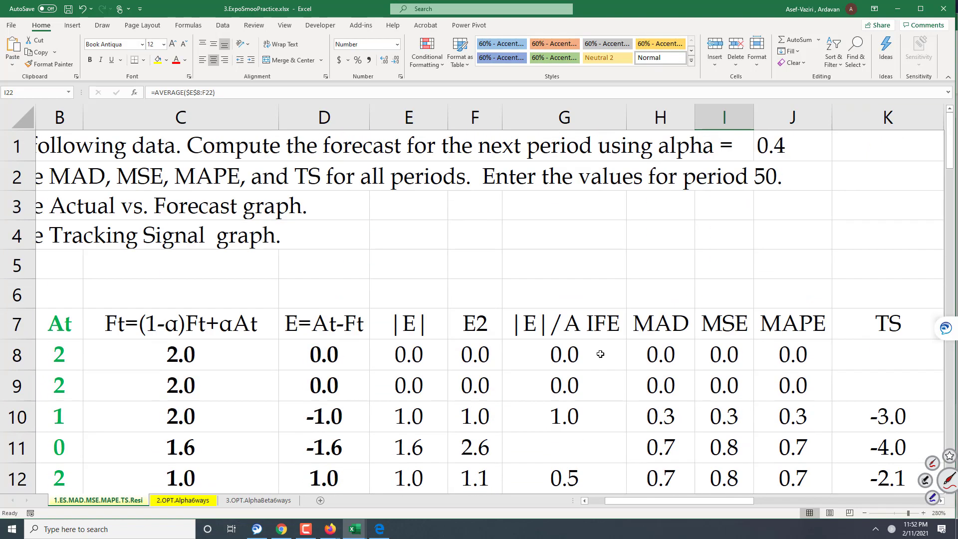
left_click(668, 355)
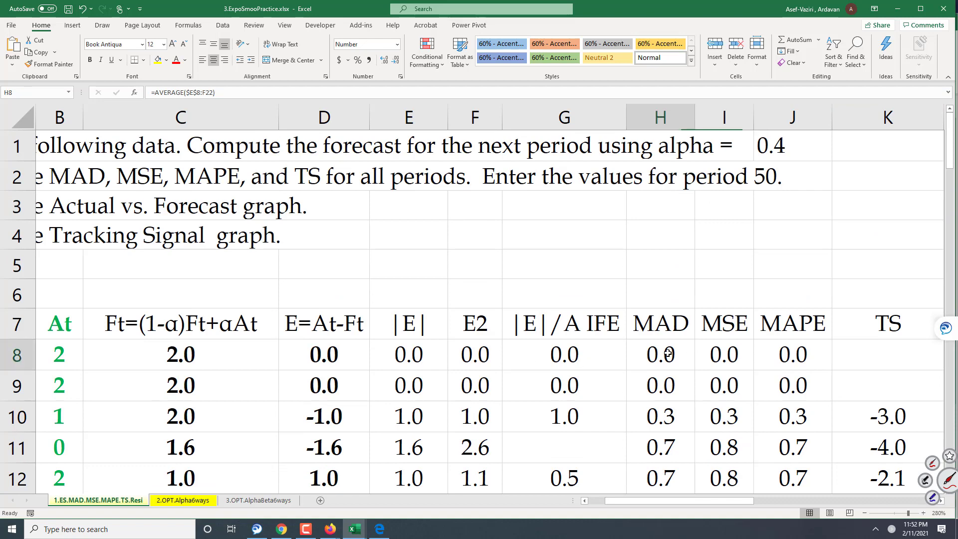
double_click(671, 355)
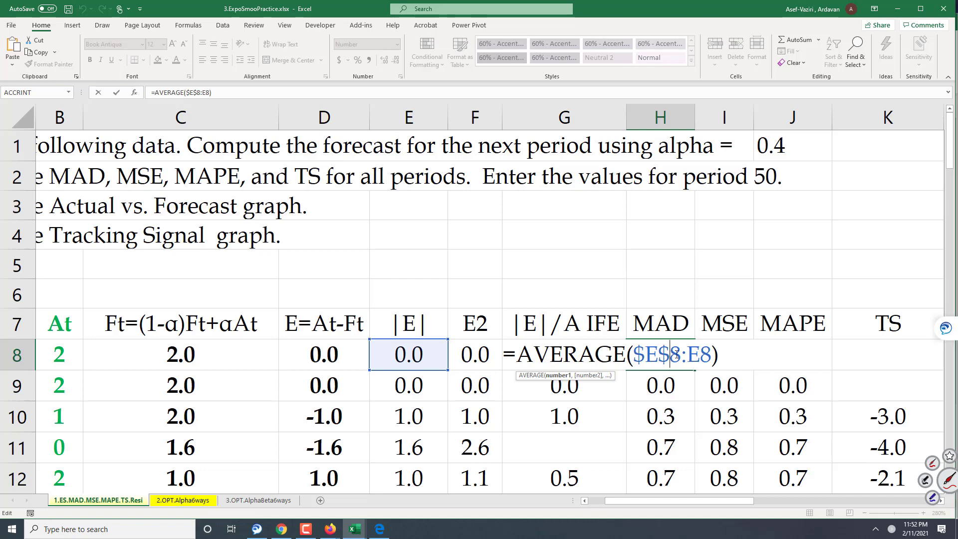
left_click(648, 355)
key("BackSpace")
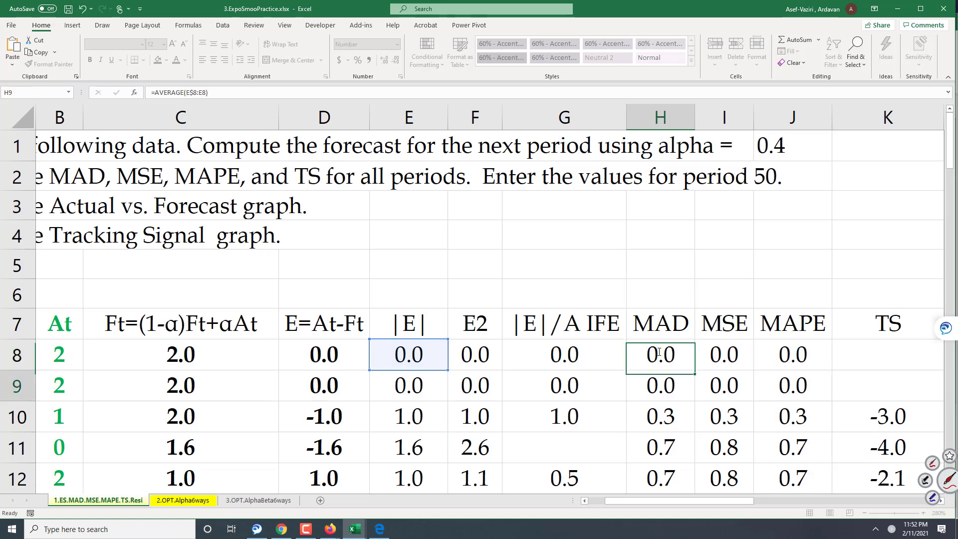
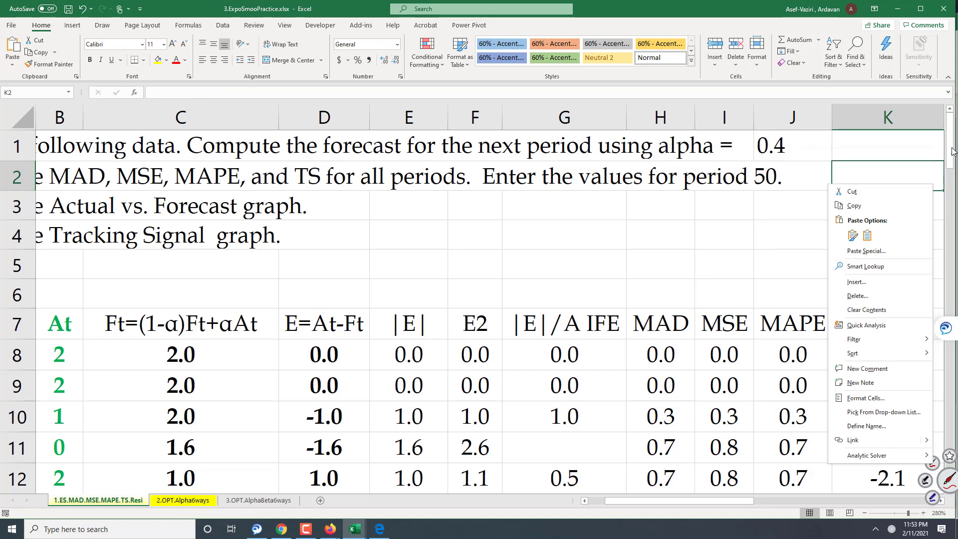
Step: Fill the corrected H8 formula down the MAD column to row 57 and copy the column across to MSE and MAPE
left_click(671, 267)
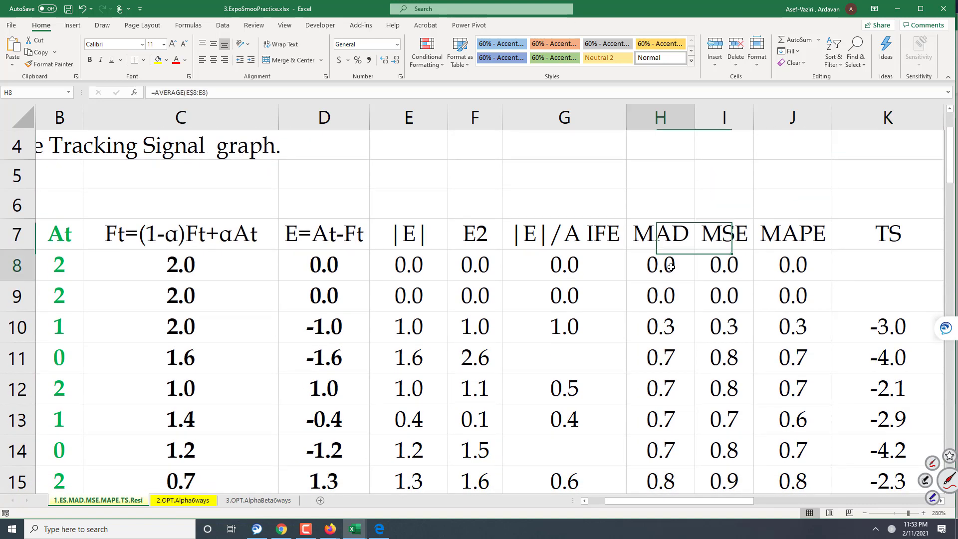
double_click(695, 279)
left_click_drag(950, 157, 944, 232)
left_click_drag(697, 346, 803, 346)
Step: Check which range the copied MAPE formula in J57 averages
left_click(796, 333)
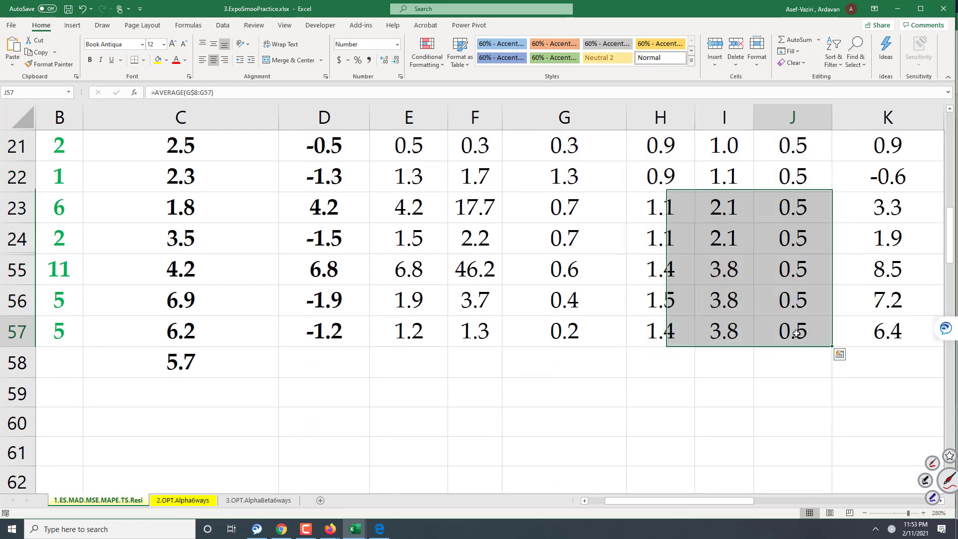
double_click(797, 334)
scroll(936, 231, "up", 6)
key("Return")
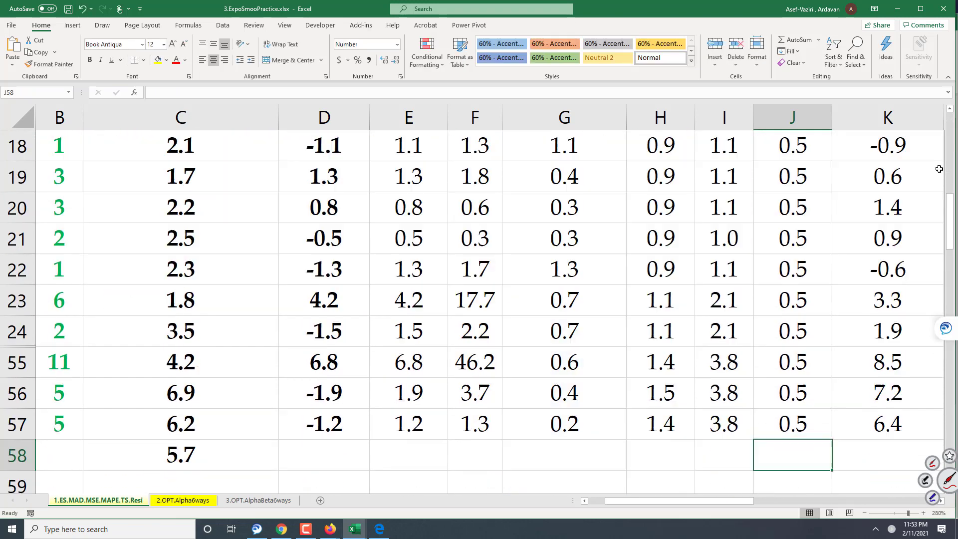
Step: Replace the TS formula in K8 with a running sum of the errors, =SUM($D$8:D8)
scroll(877, 166, "up", 6)
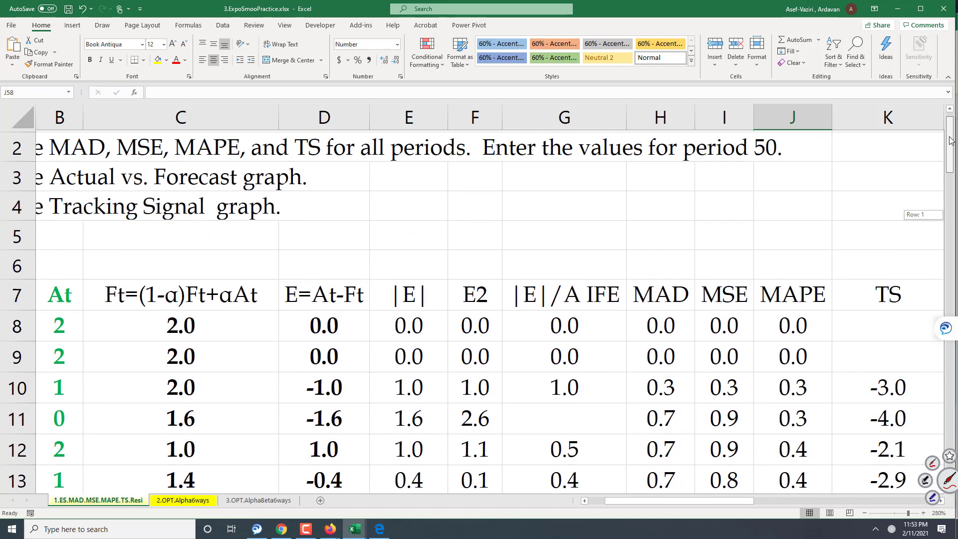
left_click(869, 197)
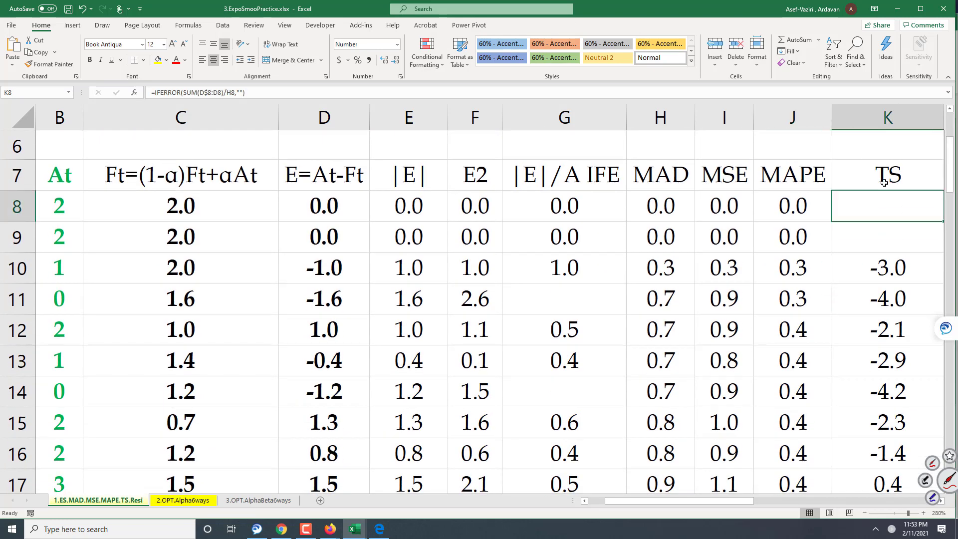
type("=su")
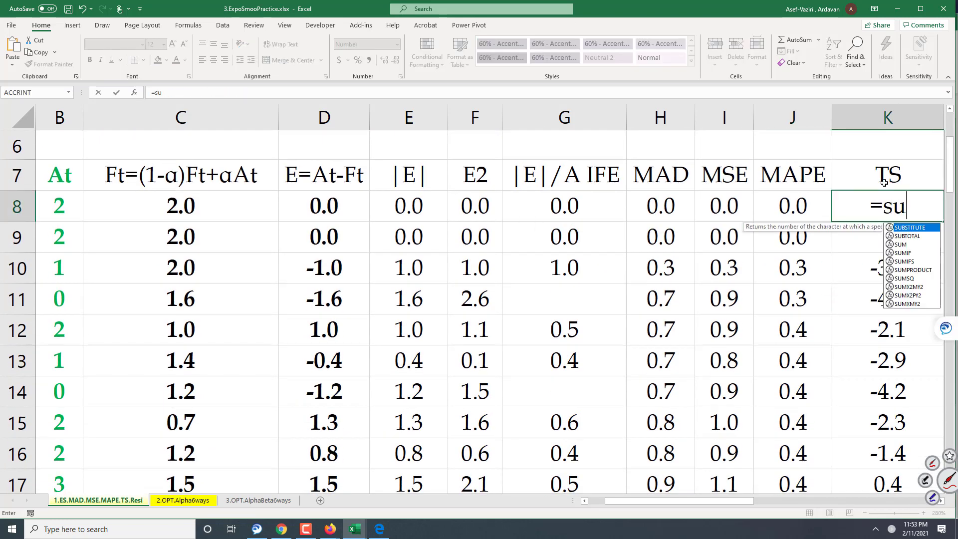
type("m(")
left_click(317, 198)
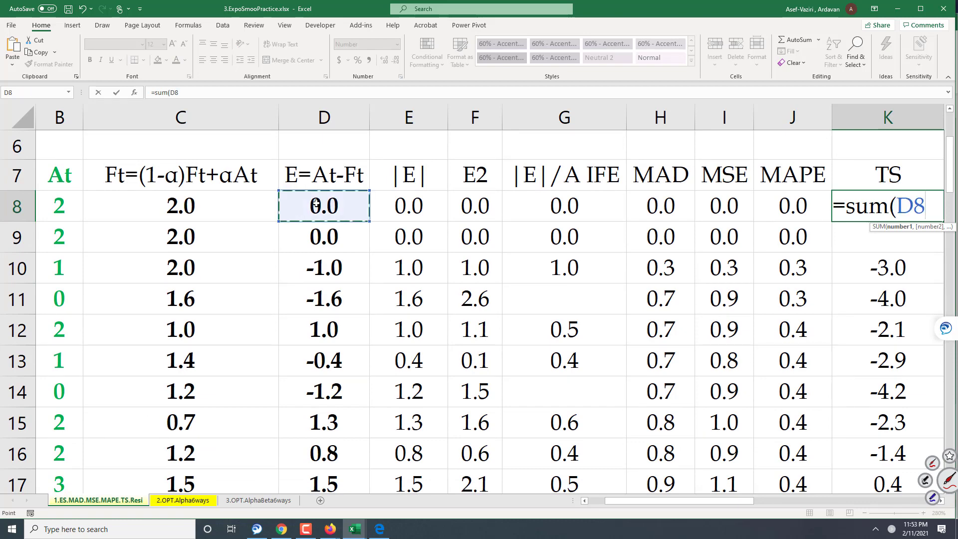
key("F8")
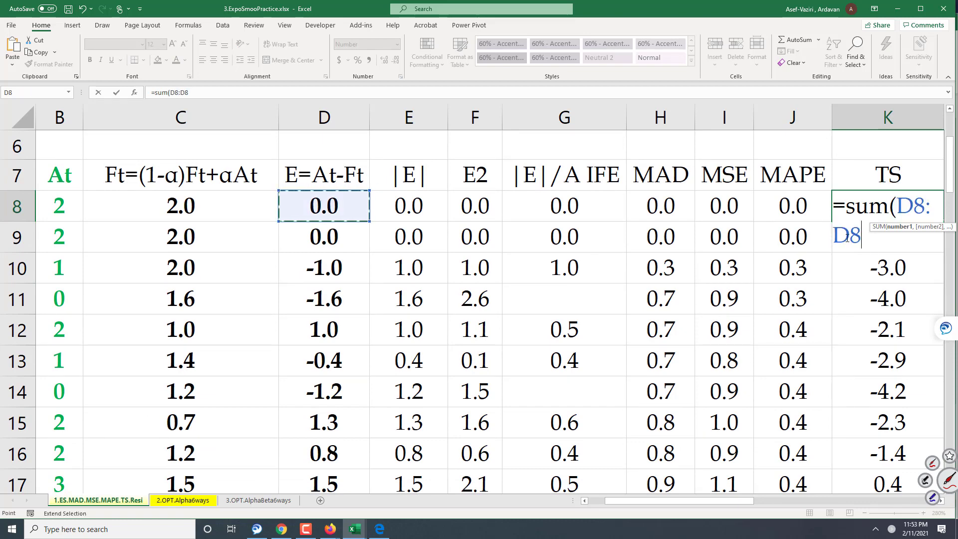
left_click(917, 208, "shift")
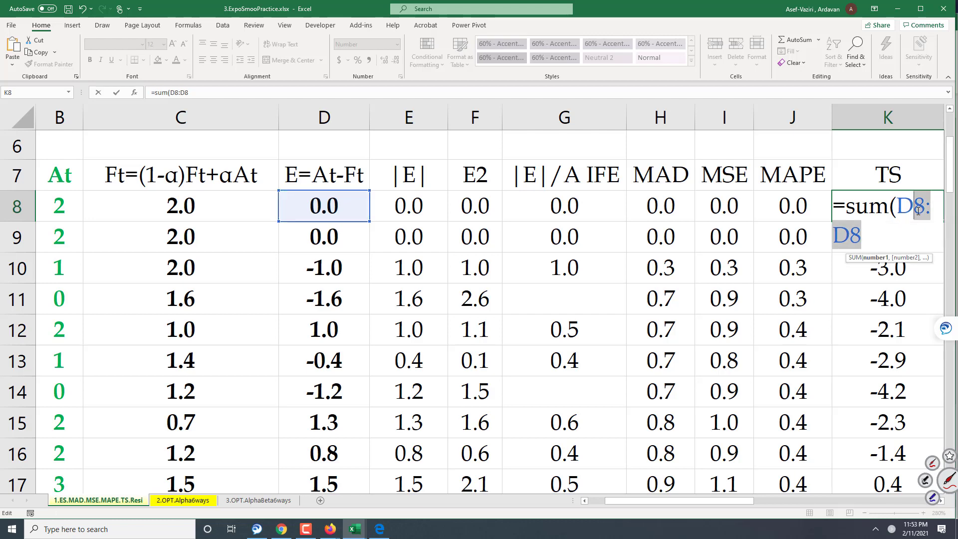
left_click(918, 210)
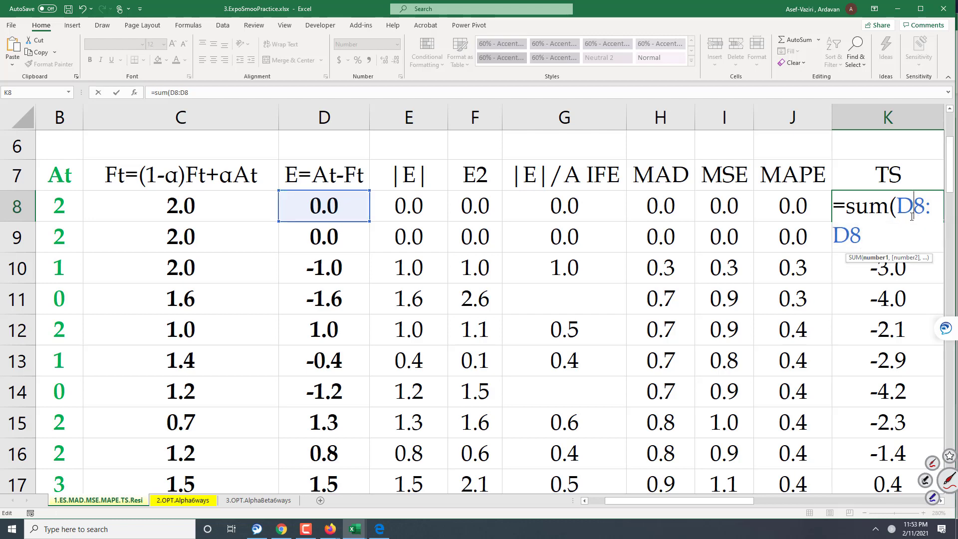
type("$")
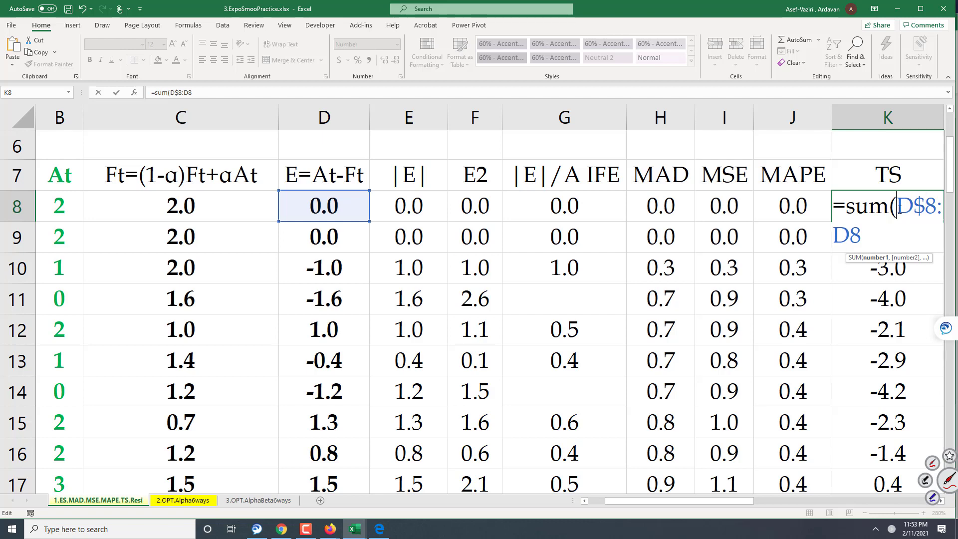
type("$")
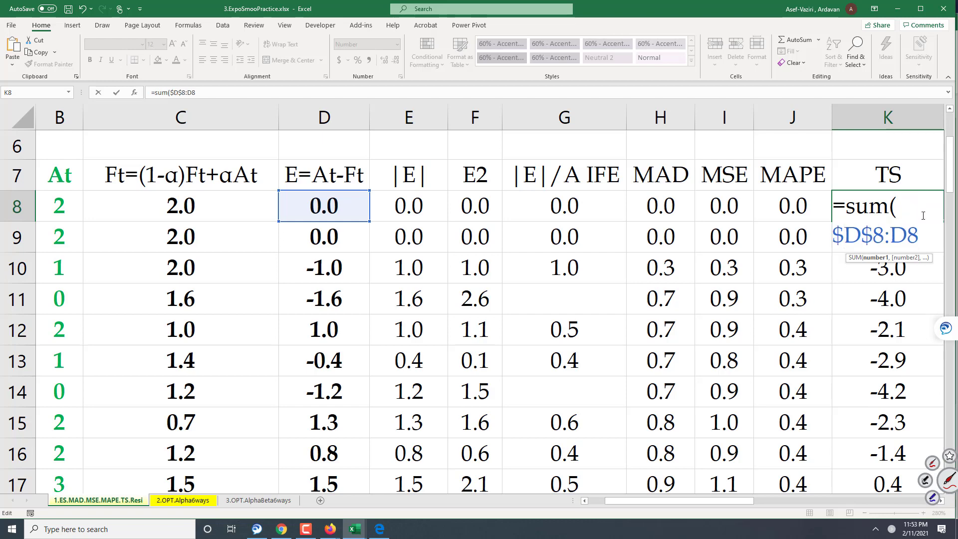
type(")")
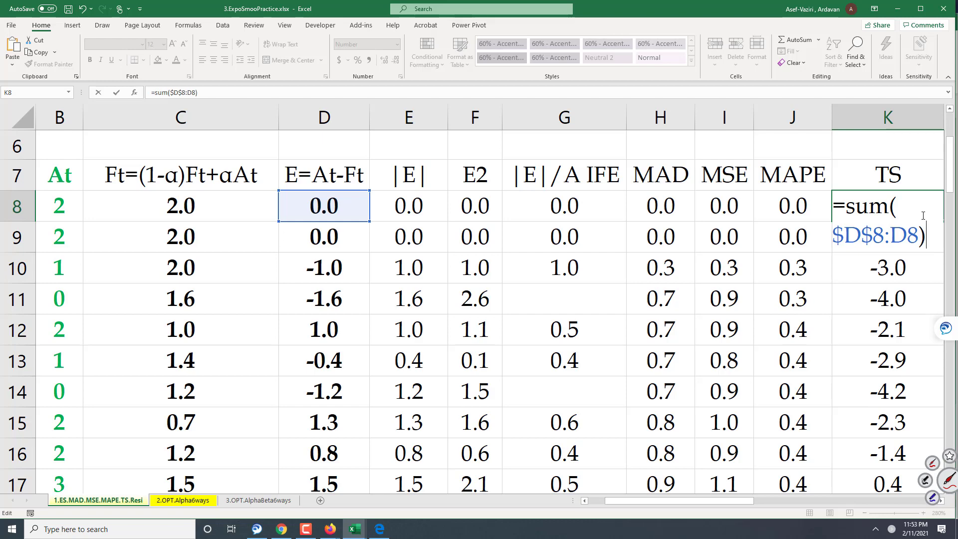
key("Return")
Step: Fill the running-sum formula in K8 down the TS column
left_click(920, 206)
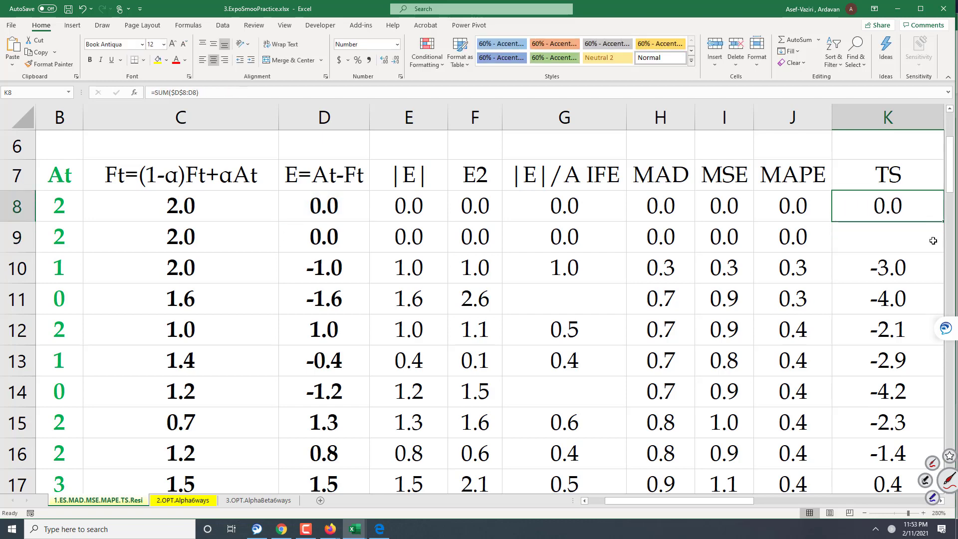
scroll(735, 498, "right", 2)
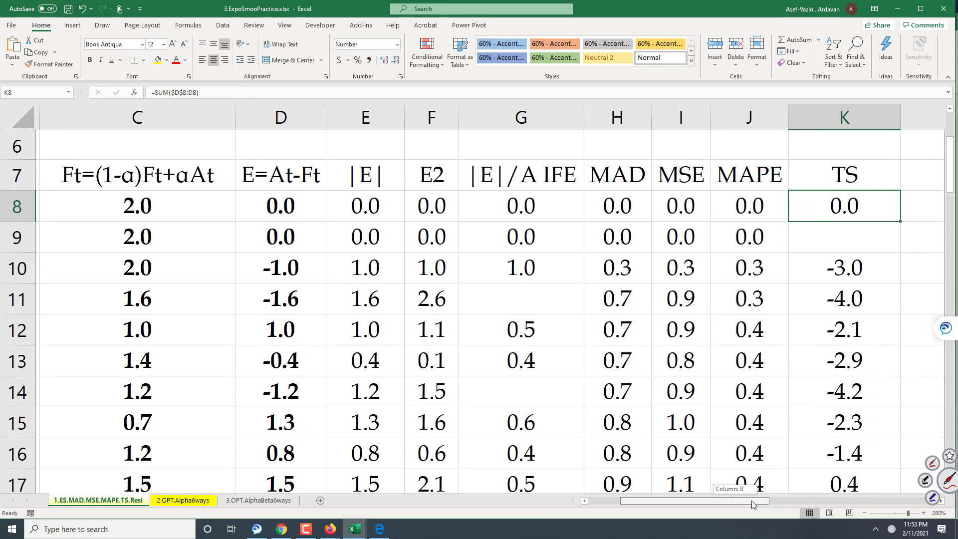
double_click(701, 222)
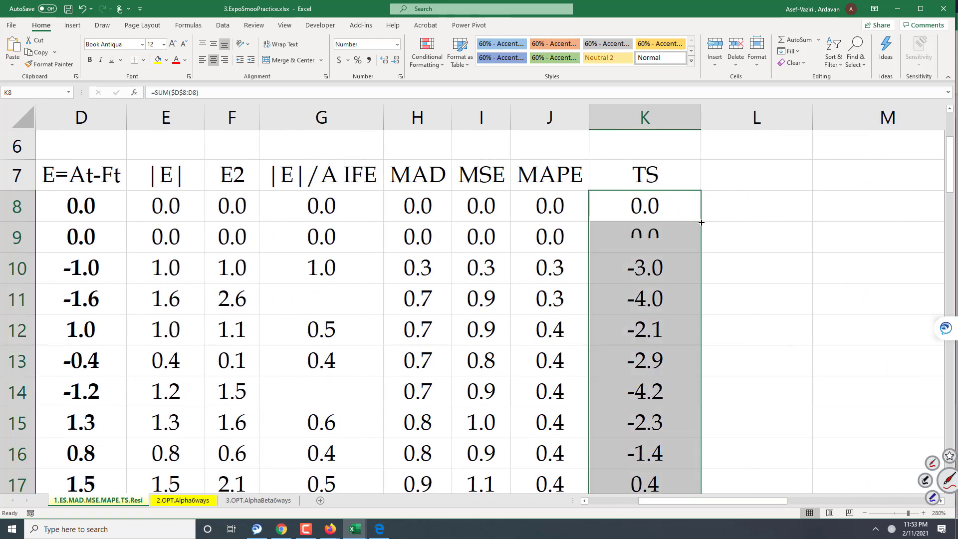
Step: Divide the K8 running sum by the MAD in H8, giving =SUM($D$8:D8)/H8, and fill it down the TS column
double_click(670, 207)
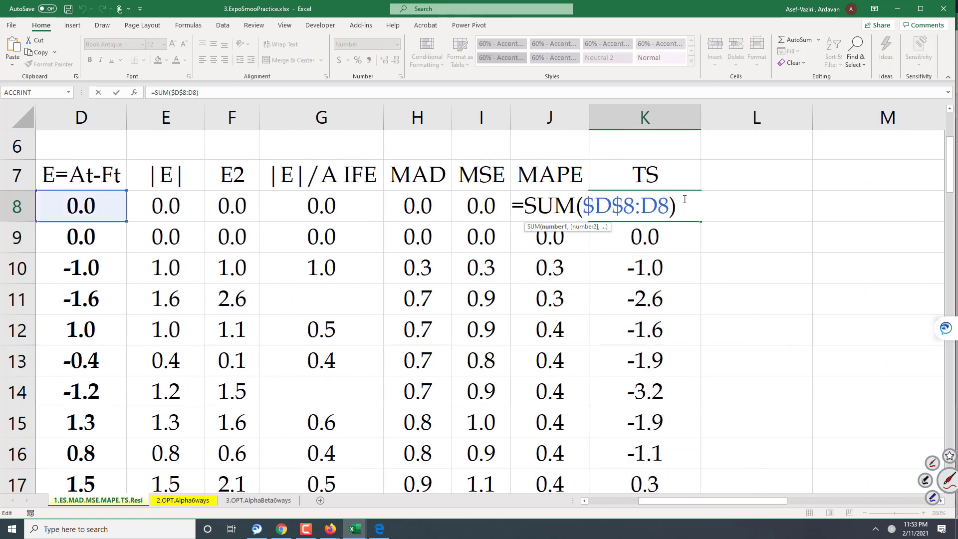
type("/")
left_click(408, 203)
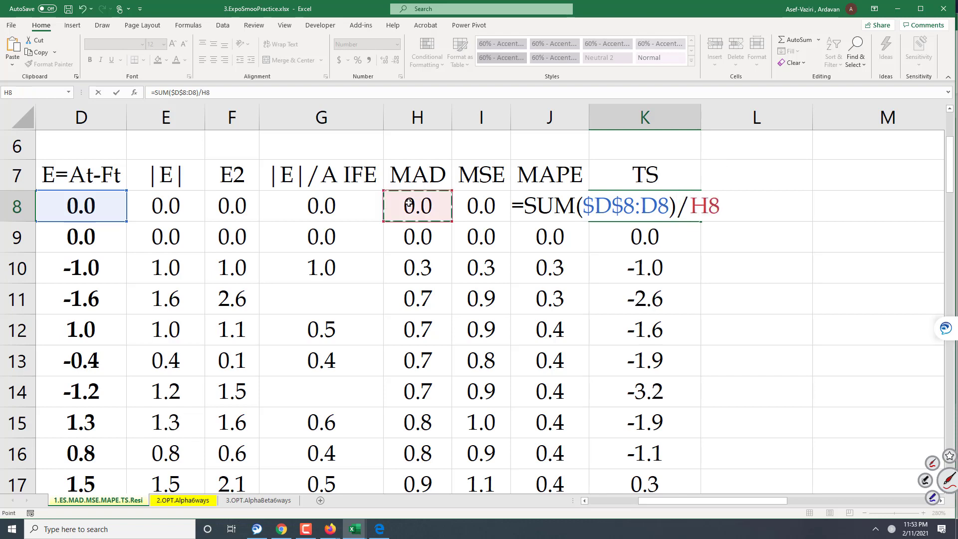
key("Return")
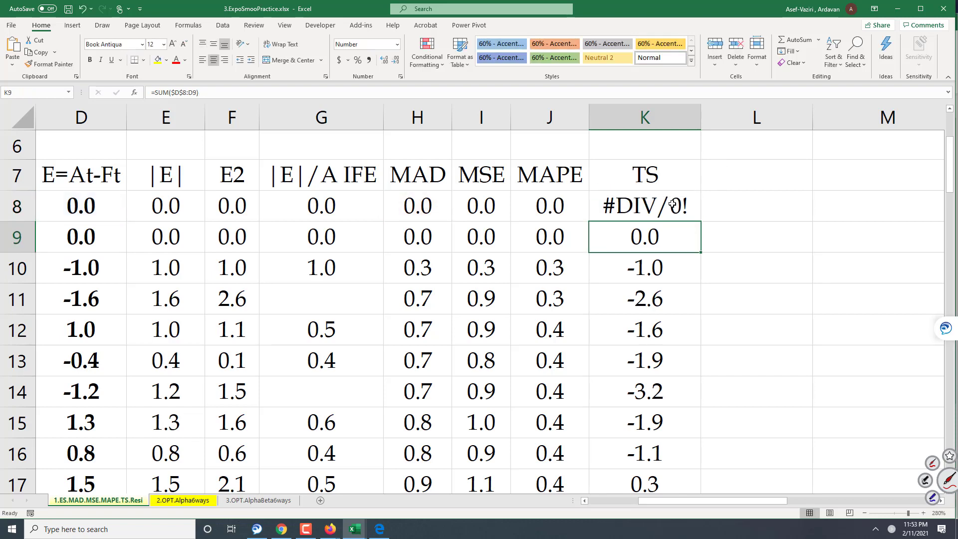
left_click(672, 204)
double_click(701, 221)
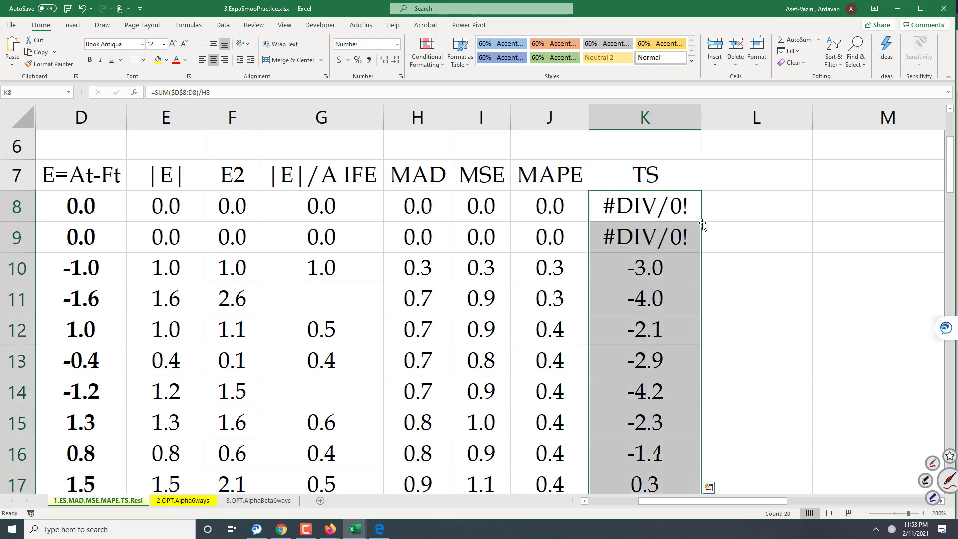
Step: Wrap the K8 formula as =IFERROR(SUM($D$8:D8)/H8," ") and fill it down the TS column
left_click(641, 206)
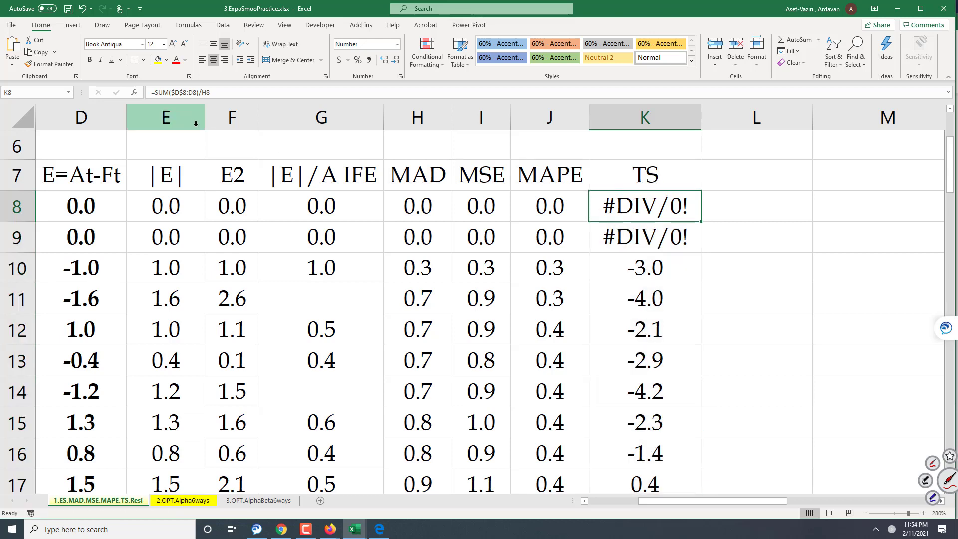
left_click(155, 95)
type("if")
type("error")
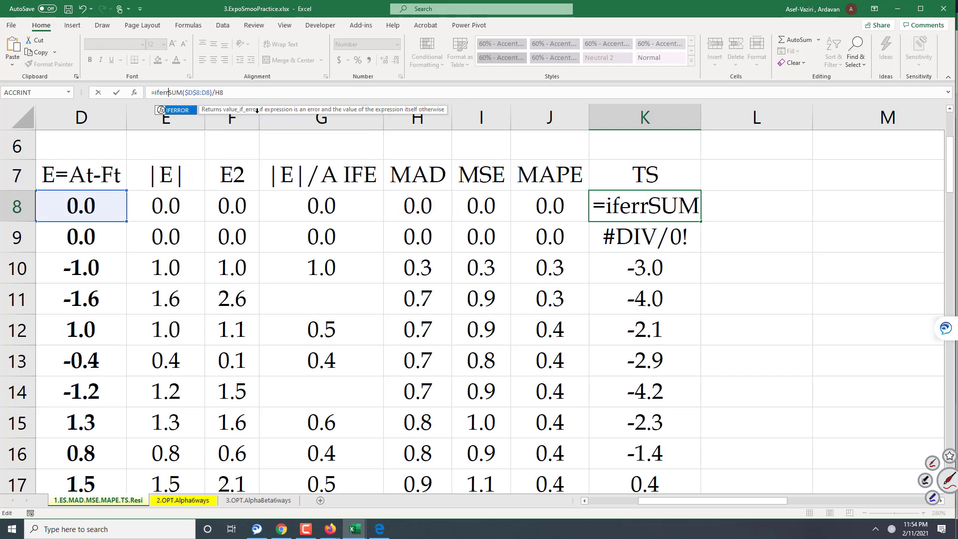
type("(")
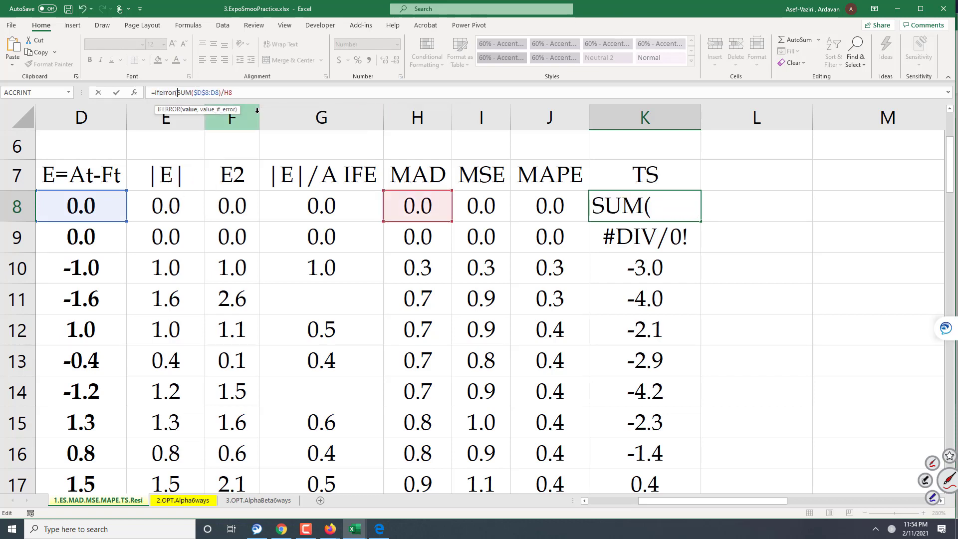
left_click(290, 88)
type(",")
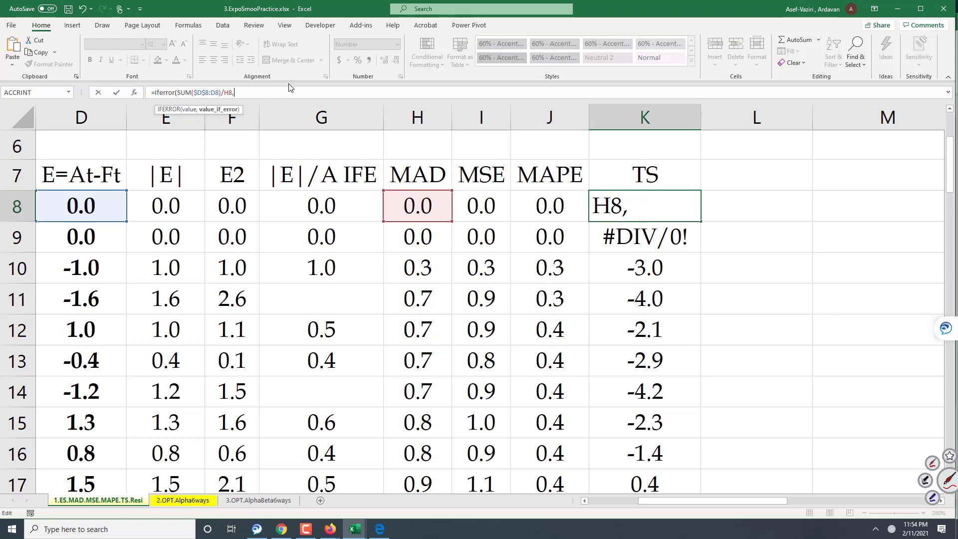
type("\"\")")
key("Return")
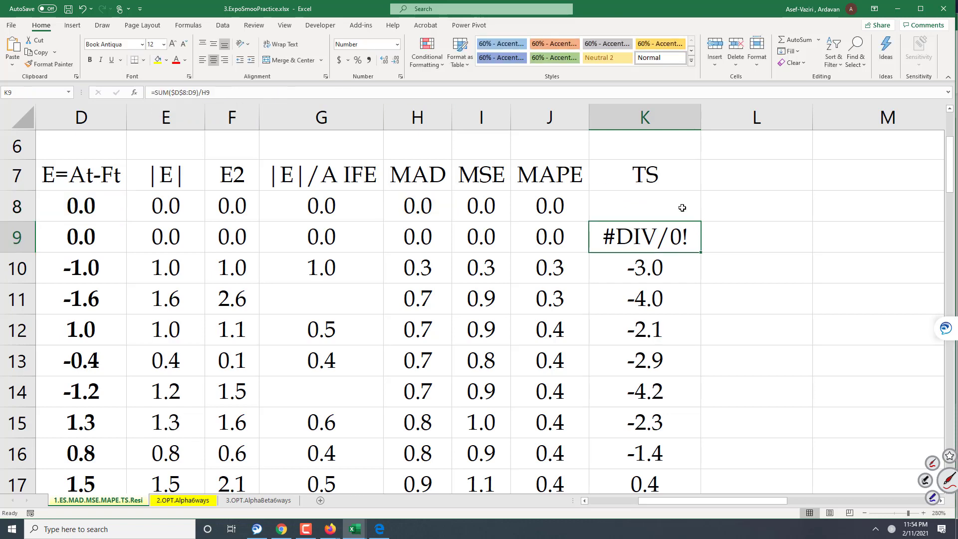
left_click(696, 217)
double_click(700, 221)
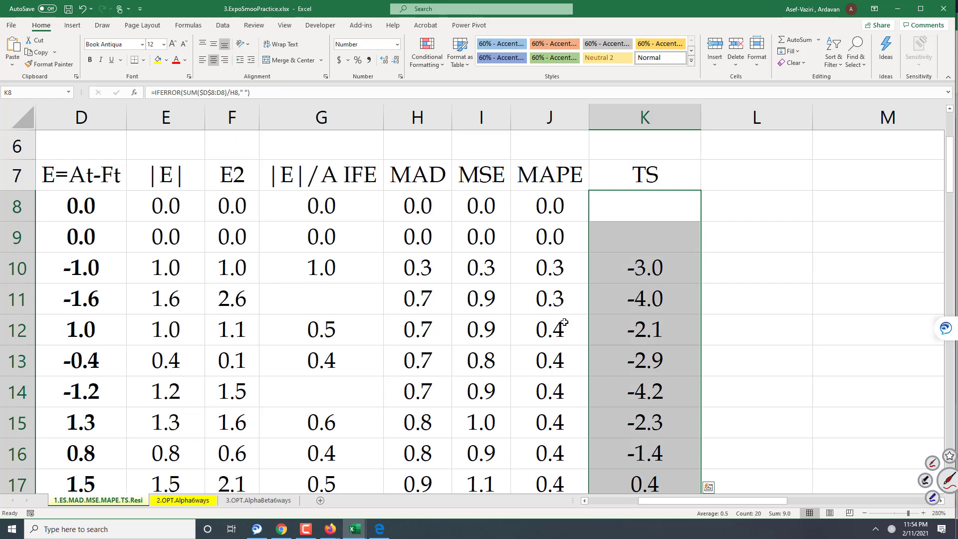
Step: On the 2.OPT.Alpha6ways sheet, review the forecast and error columns and set alpha in J1 to 0.5
left_click(209, 500)
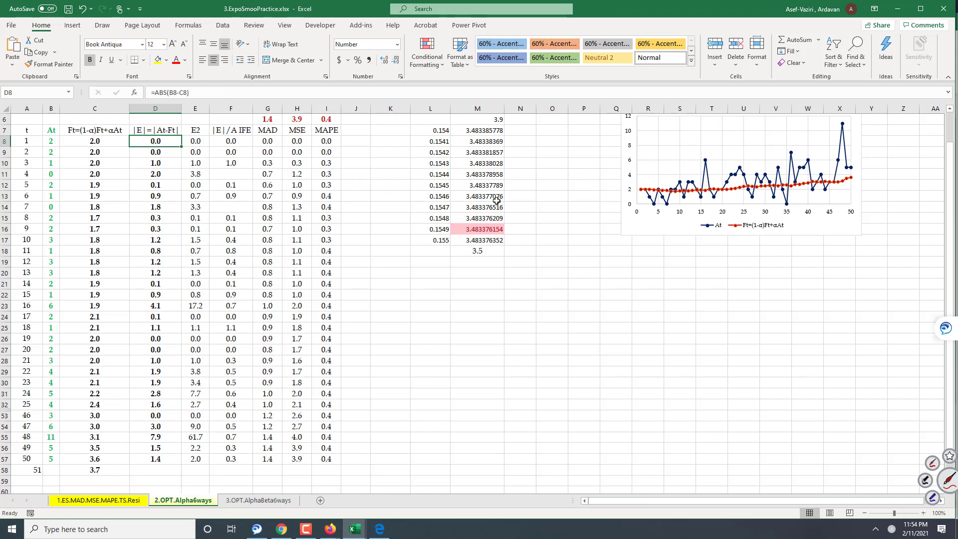
left_click_drag(94, 141, 82, 195)
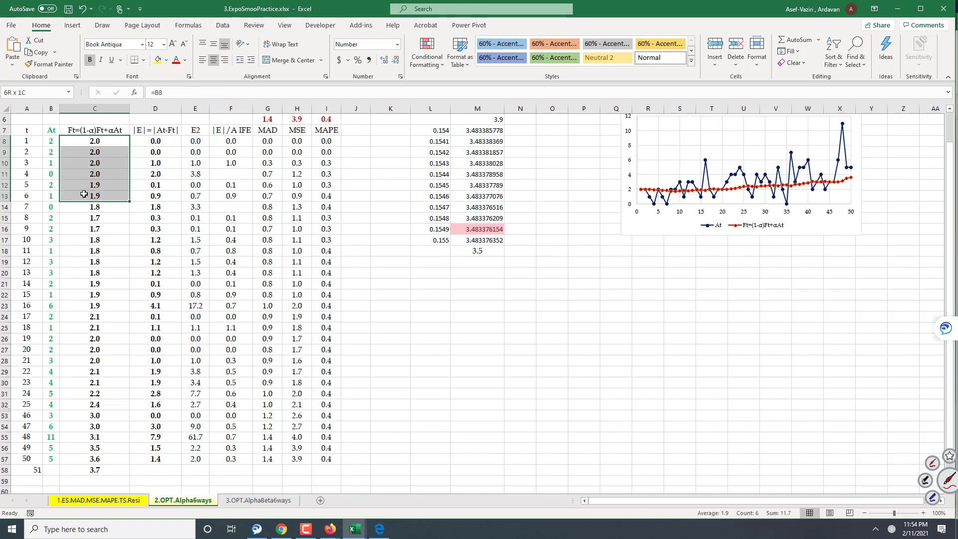
left_click(238, 137)
left_click_drag(268, 141, 327, 152)
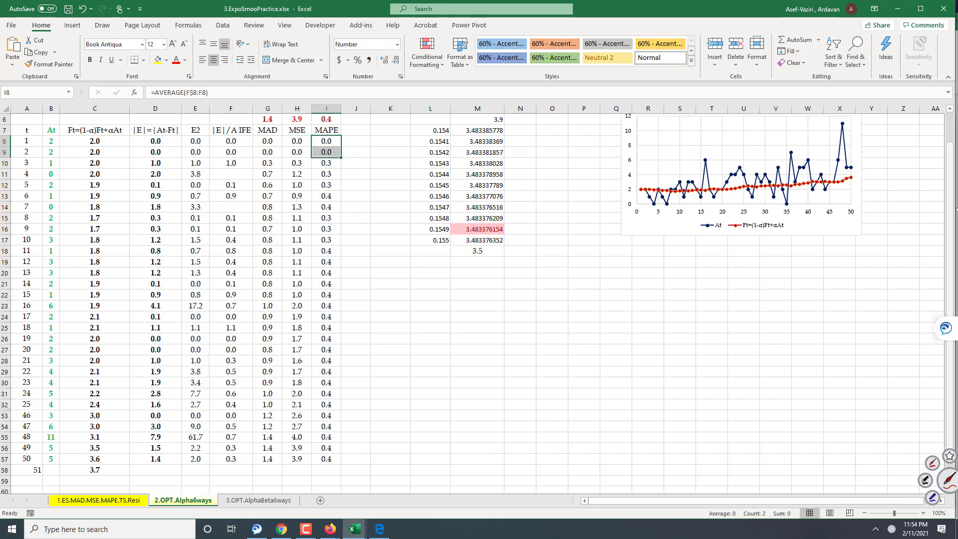
scroll(365, 155, "up", 2)
left_click(355, 118)
type(".5")
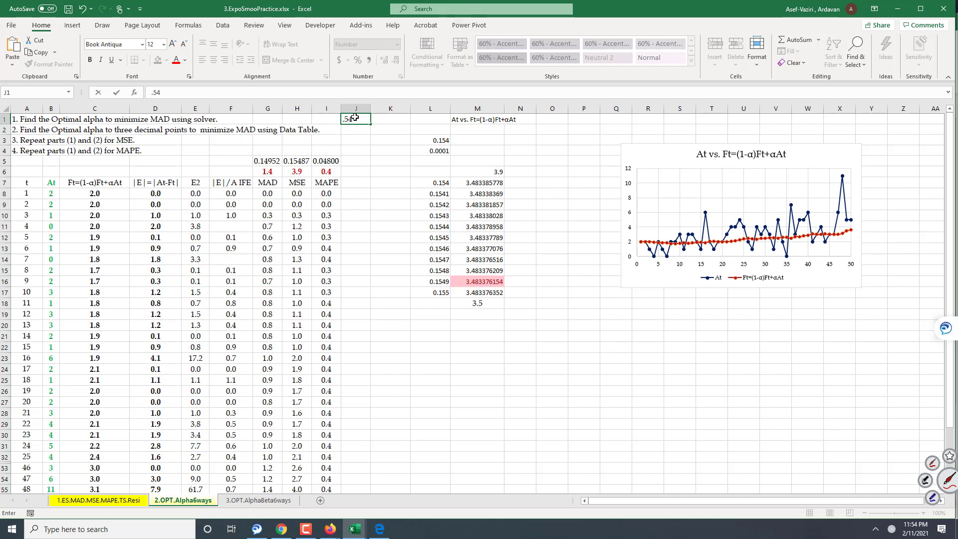
key("Return")
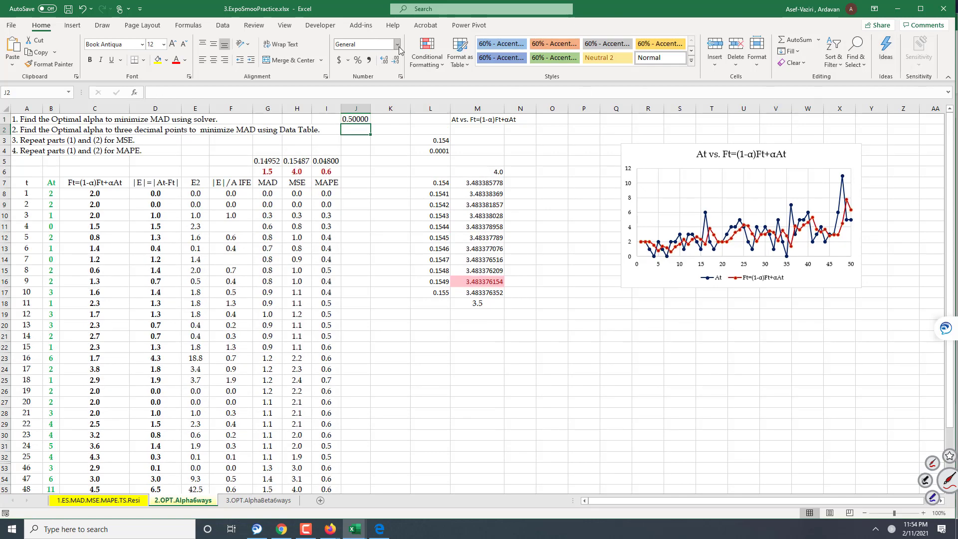
Step: Open Solver and set the period 50 MAD in G57 as the objective, with alpha in J1 as the changing variable cell
left_click(223, 26)
left_click(876, 51)
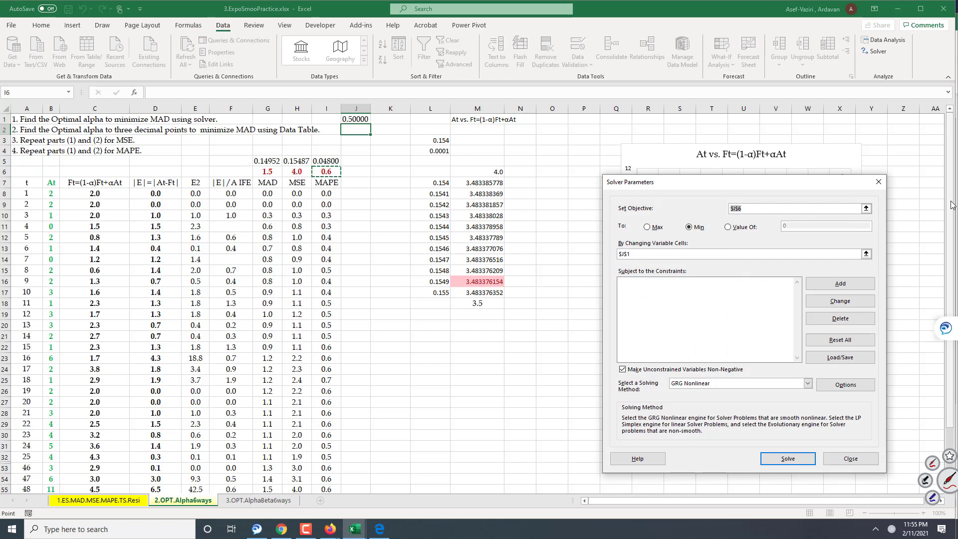
scroll(481, 412, "down", 3)
left_click(268, 404)
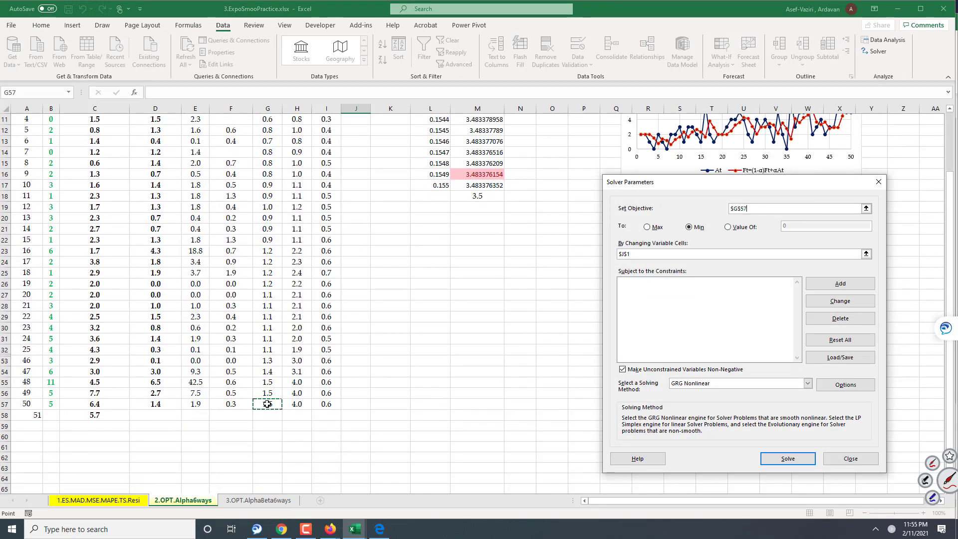
left_click(649, 255)
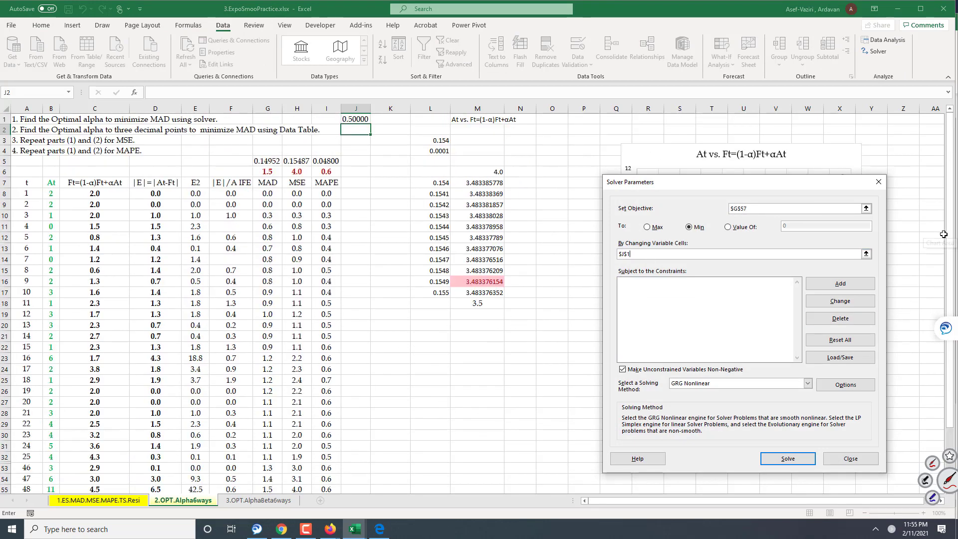
left_click(363, 119)
key("BackSpace")
key("BackSpace")
key("BackSpace")
key("BackSpace")
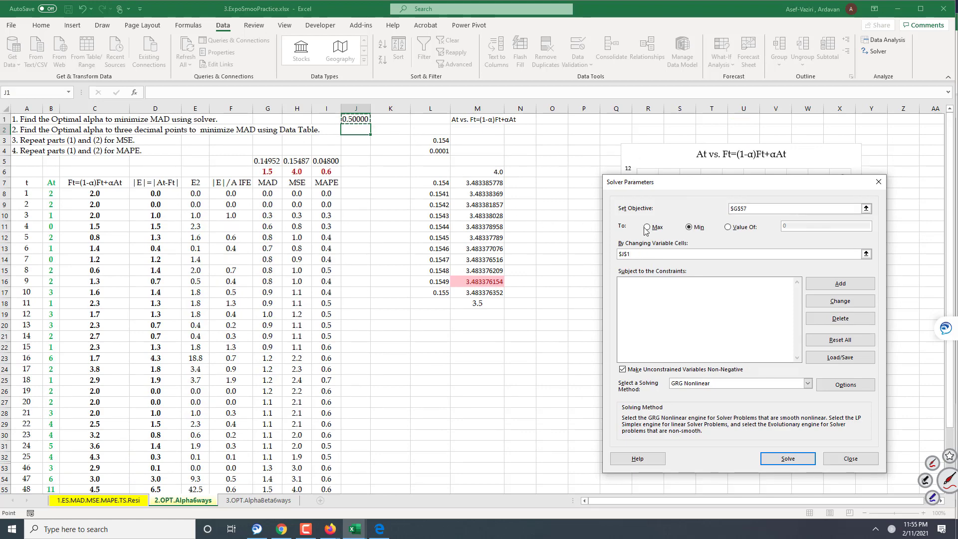
Step: Set the Solver objective to Min and solve for the alpha that minimizes MAD
left_click(692, 227)
left_click(647, 228)
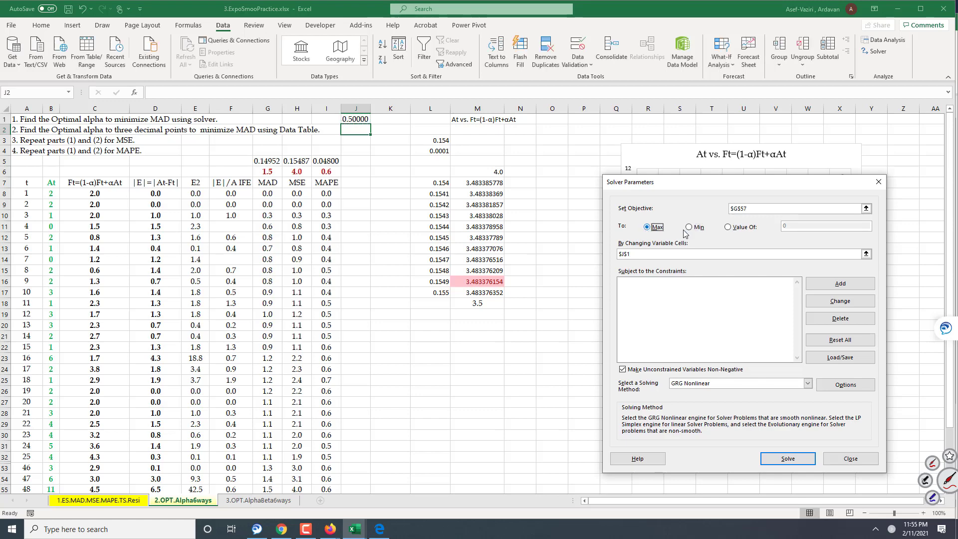
left_click(689, 229)
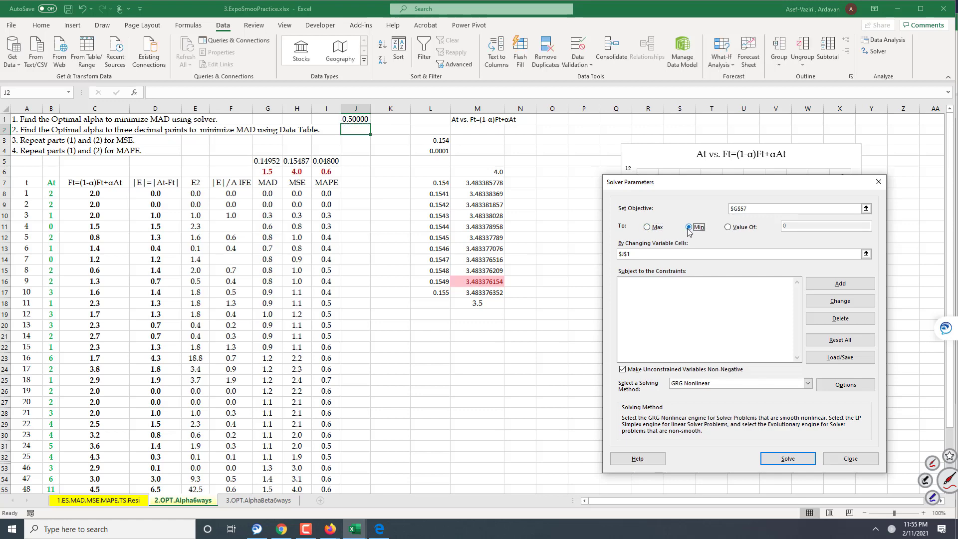
left_click(788, 458)
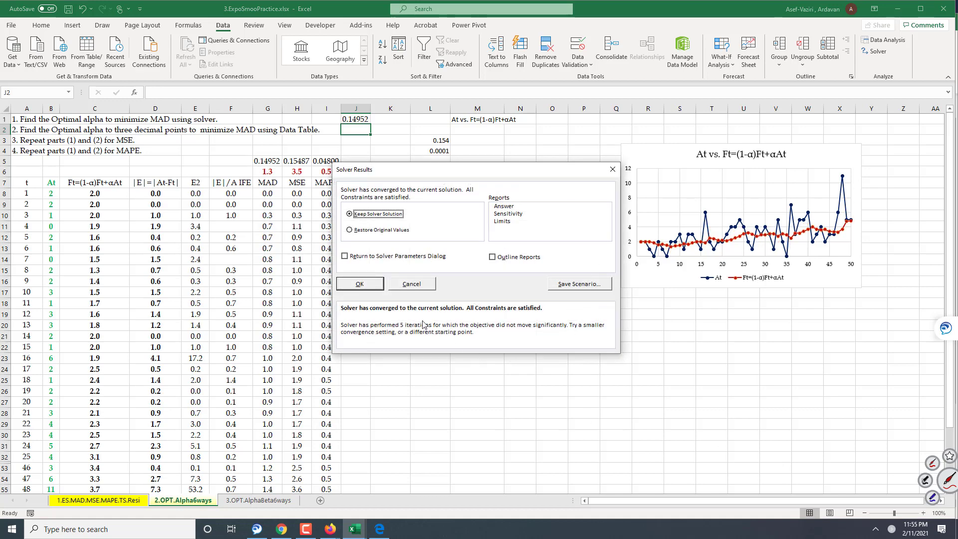
Step: Keep the Solver solution and paste the alpha from J1 as a value into G5 above the MAD column
left_click(365, 284)
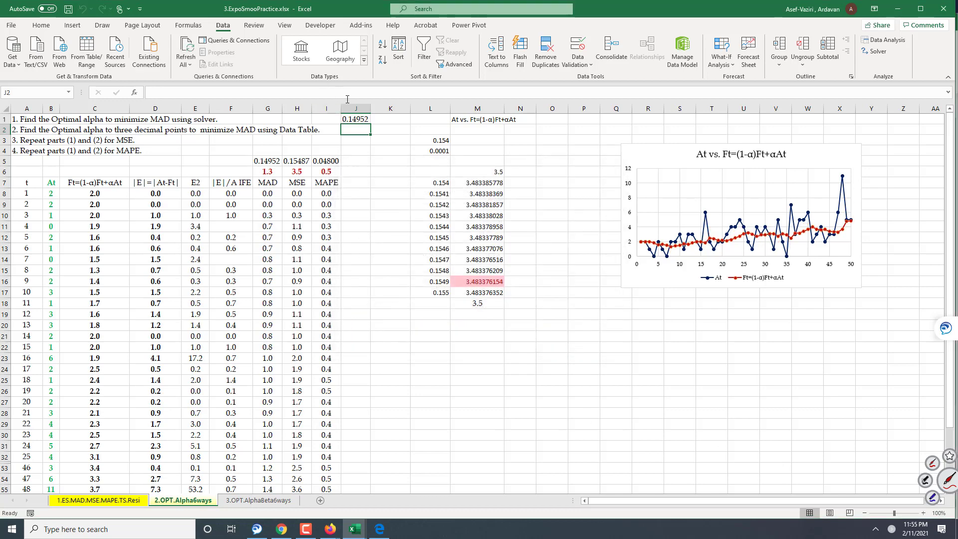
left_click(360, 119)
right_click(360, 118)
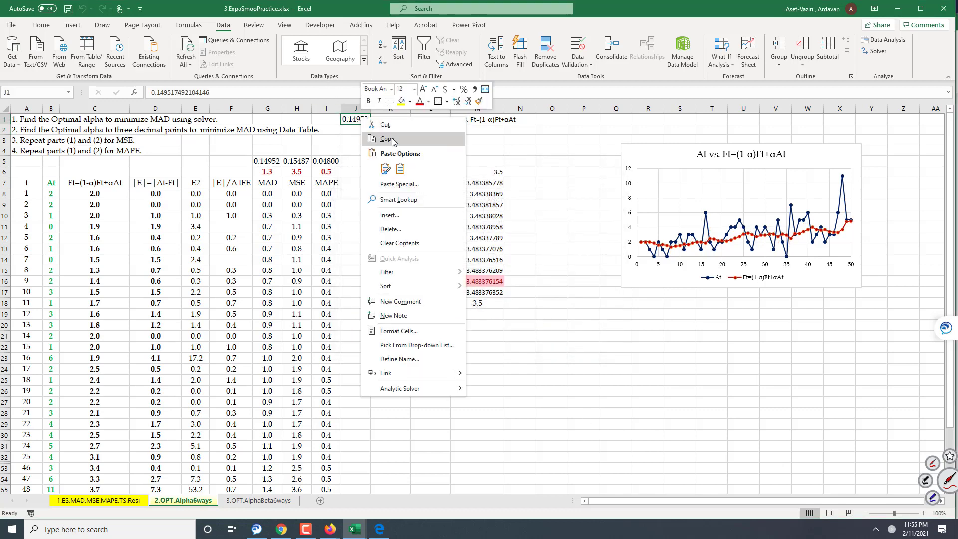
left_click(392, 140)
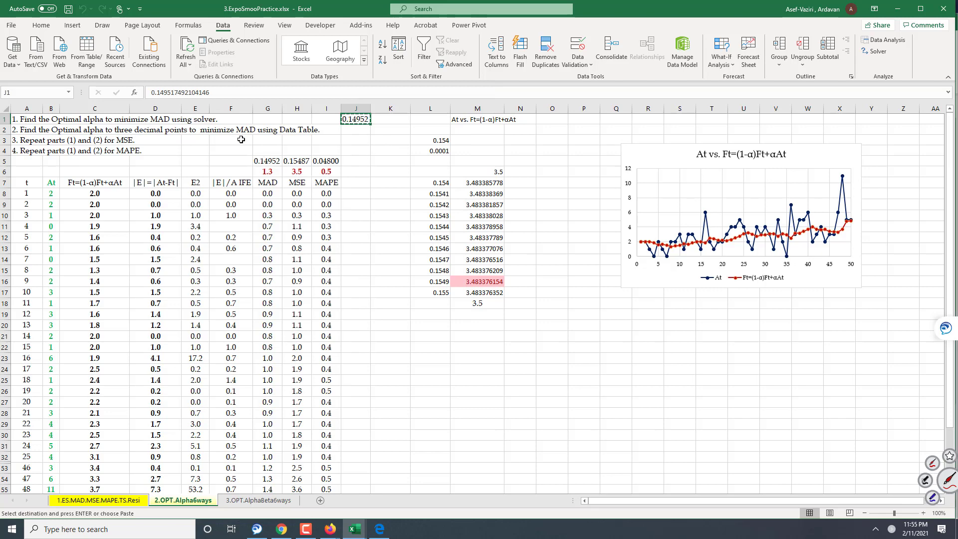
left_click(263, 159)
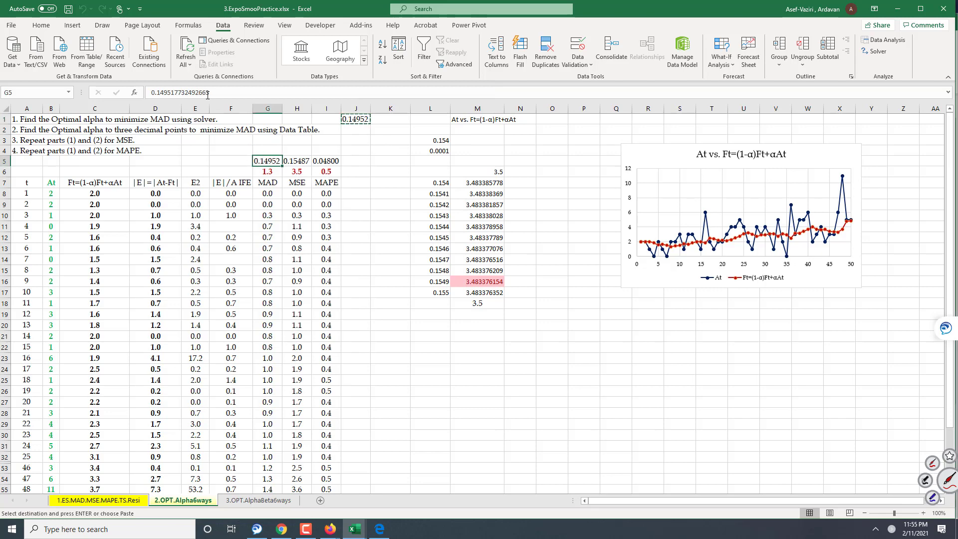
left_click(40, 26)
left_click(12, 64)
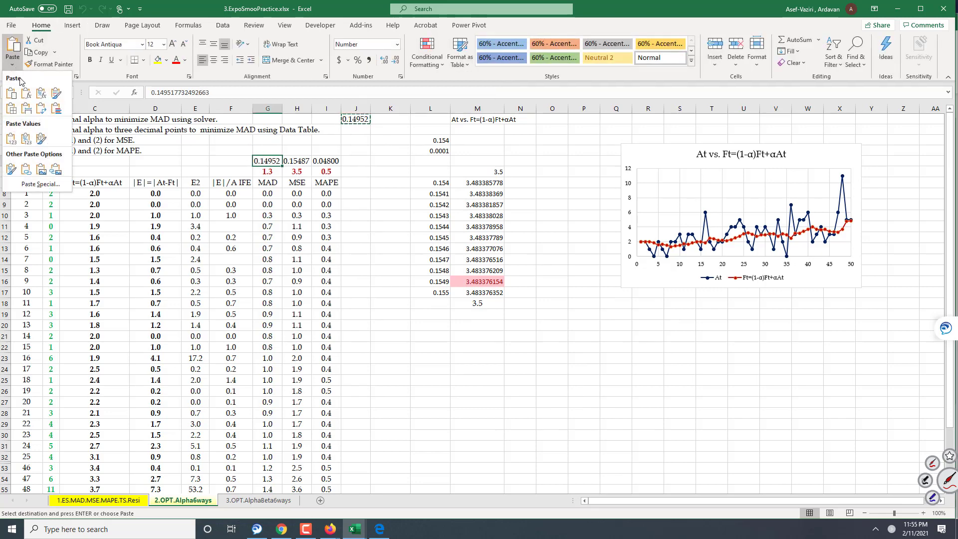
left_click(25, 140)
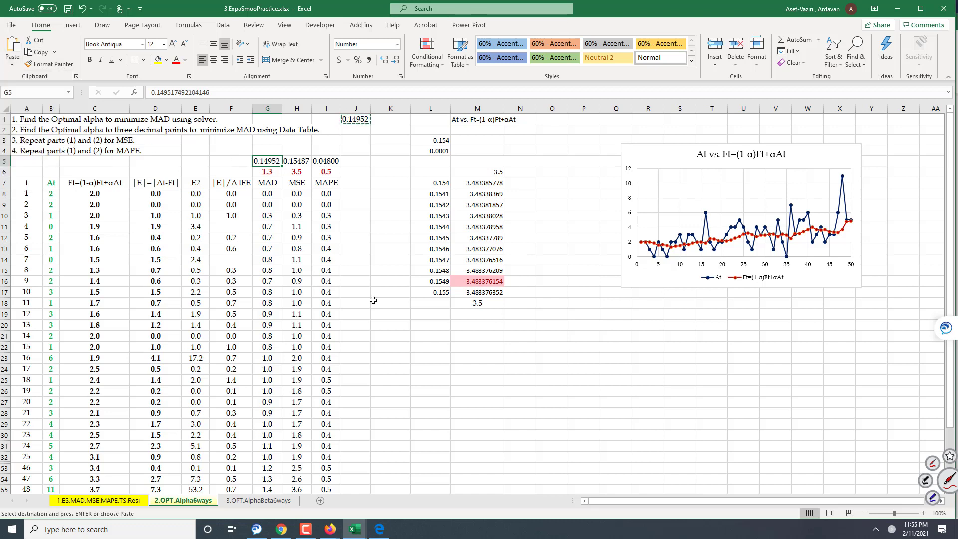
key("Escape")
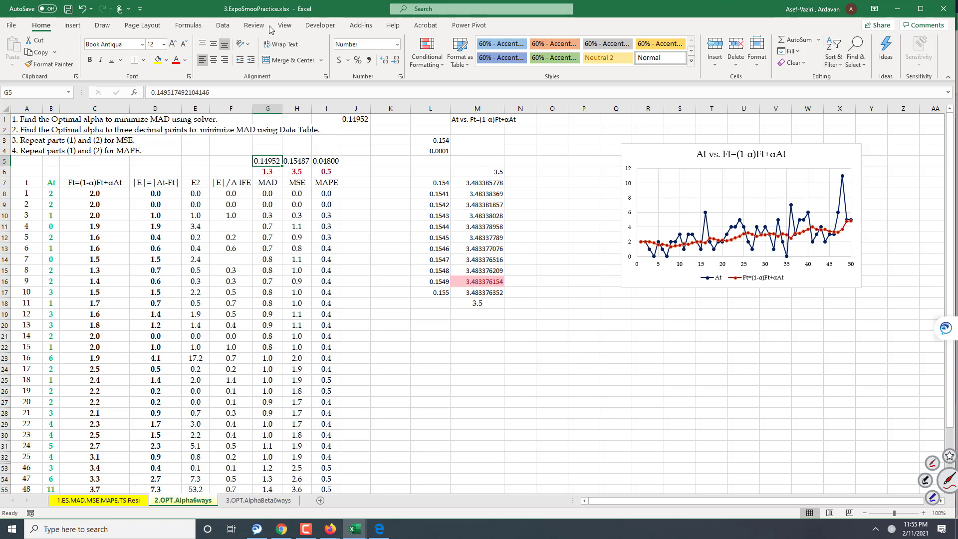
Step: Rerun Solver to minimize the period 50 MSE in H57 by changing J1, and keep the solution
left_click(223, 26)
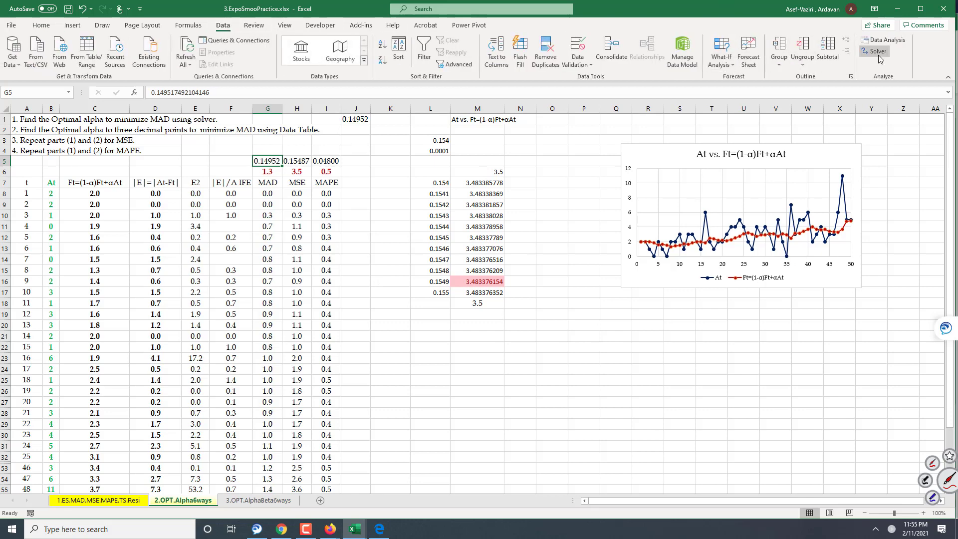
left_click(877, 52)
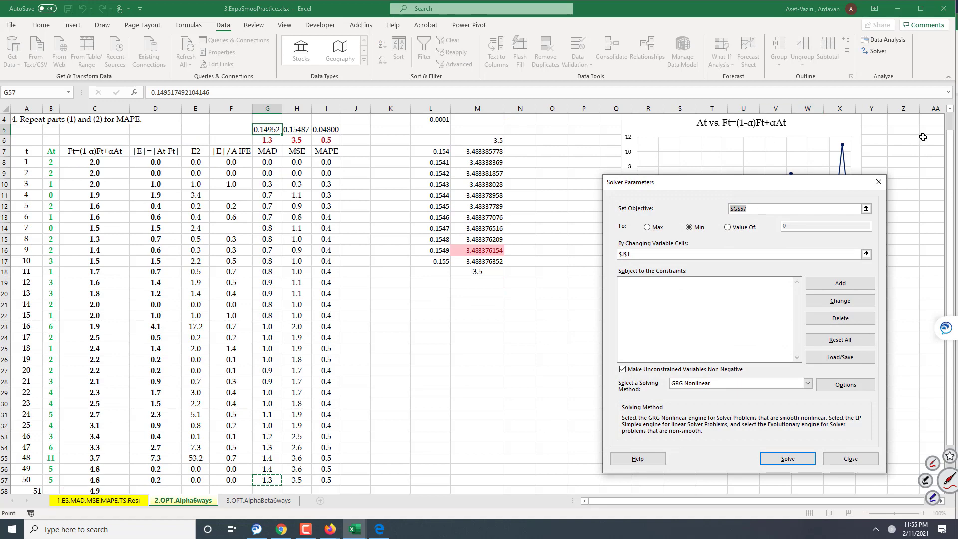
scroll(318, 397, "down", 2)
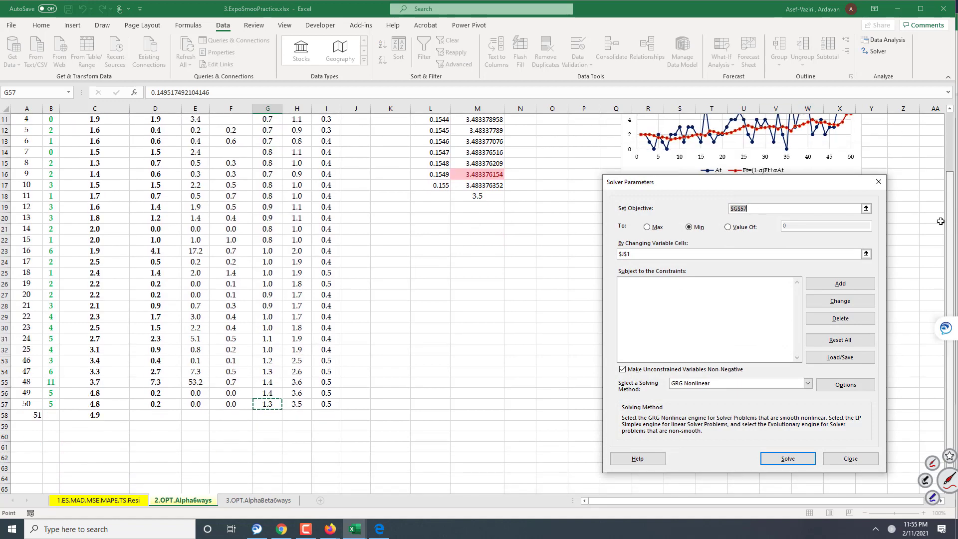
left_click(297, 404)
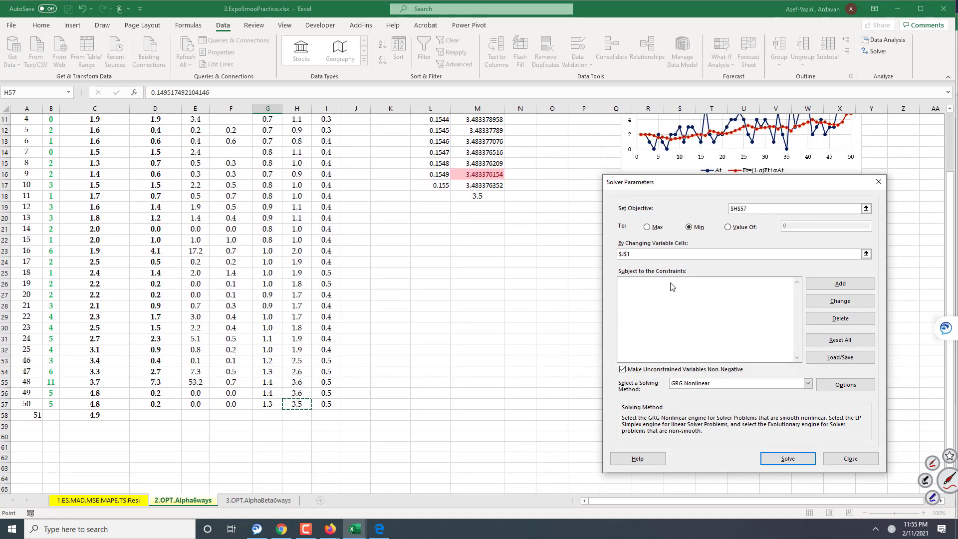
left_click(776, 459)
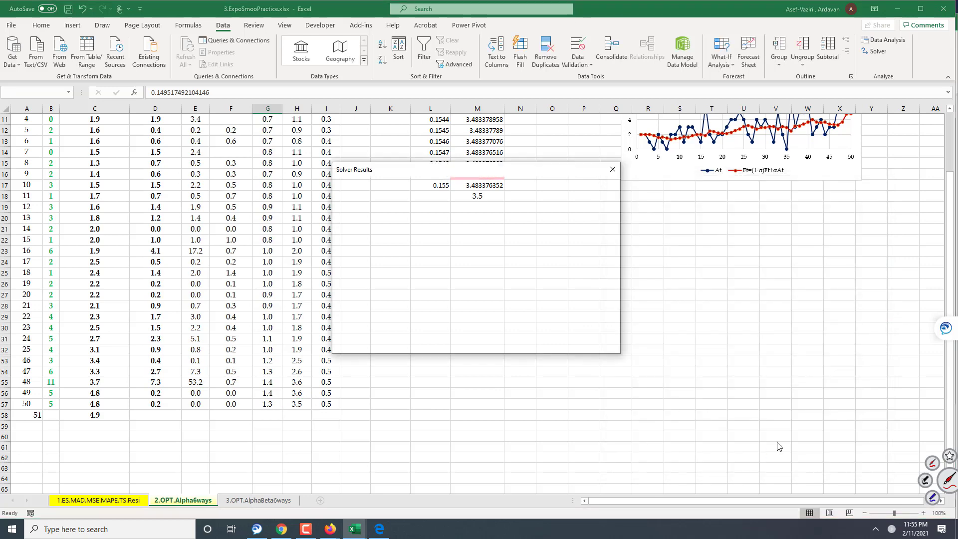
left_click(359, 283)
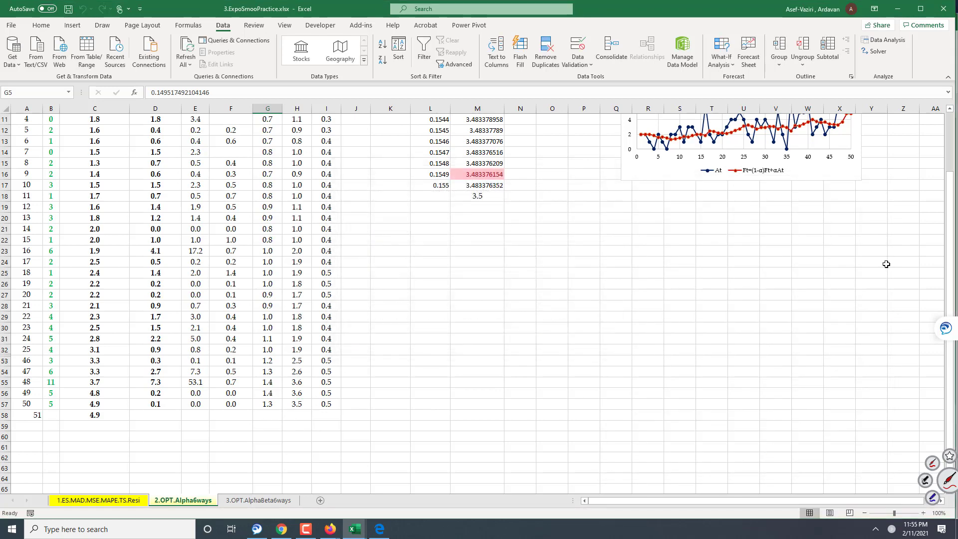
Step: Copy the alpha in J1 and paste it as a value into H5 above the MSE column
left_click_drag(946, 211, 946, 151)
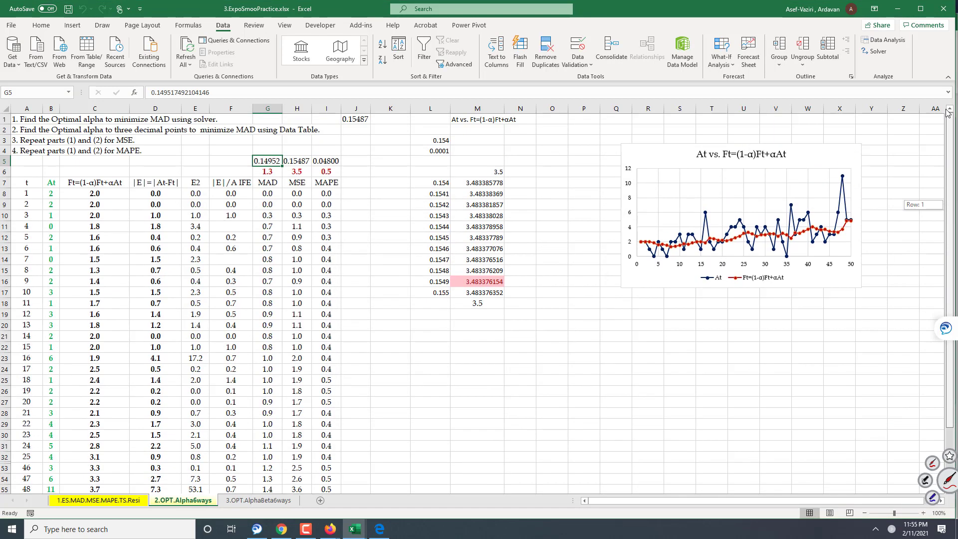
left_click(366, 119)
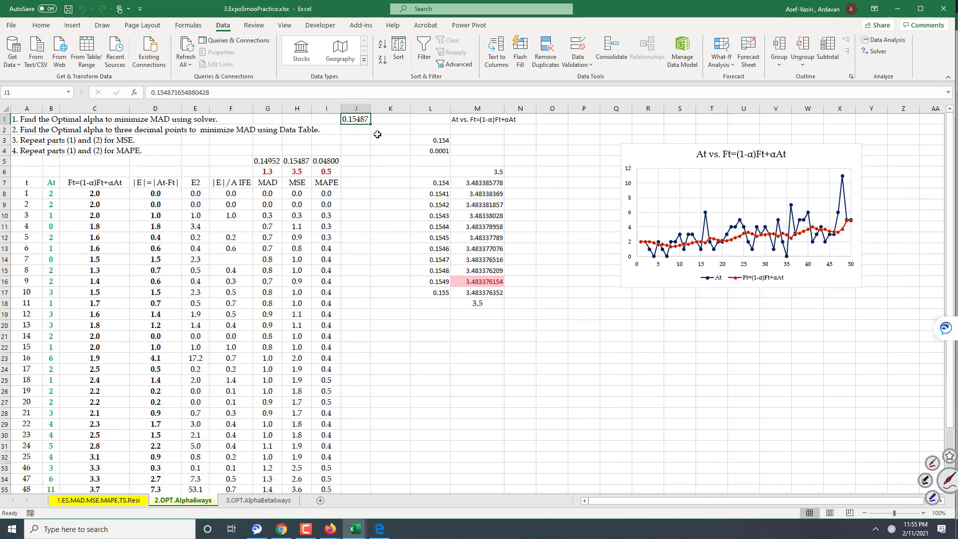
right_click(363, 118)
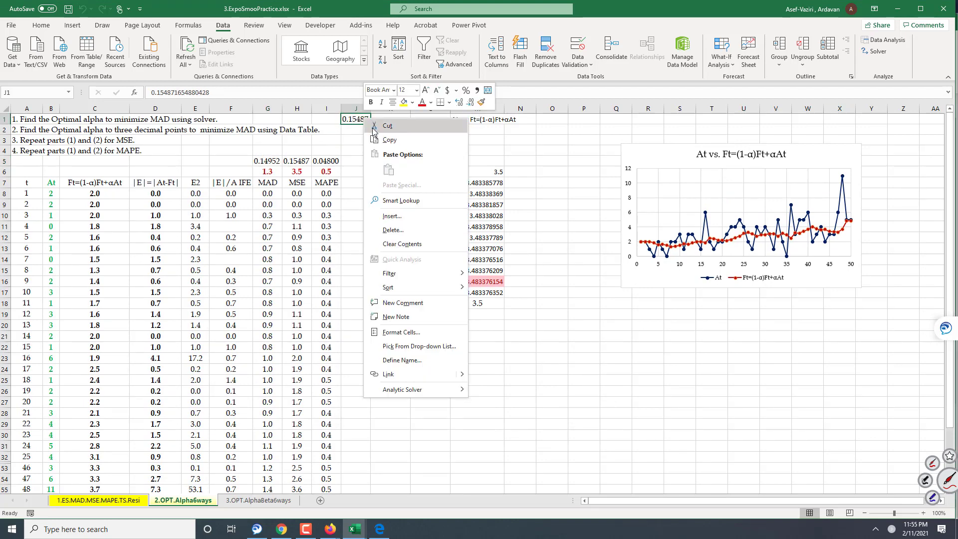
left_click(387, 142)
left_click(286, 160)
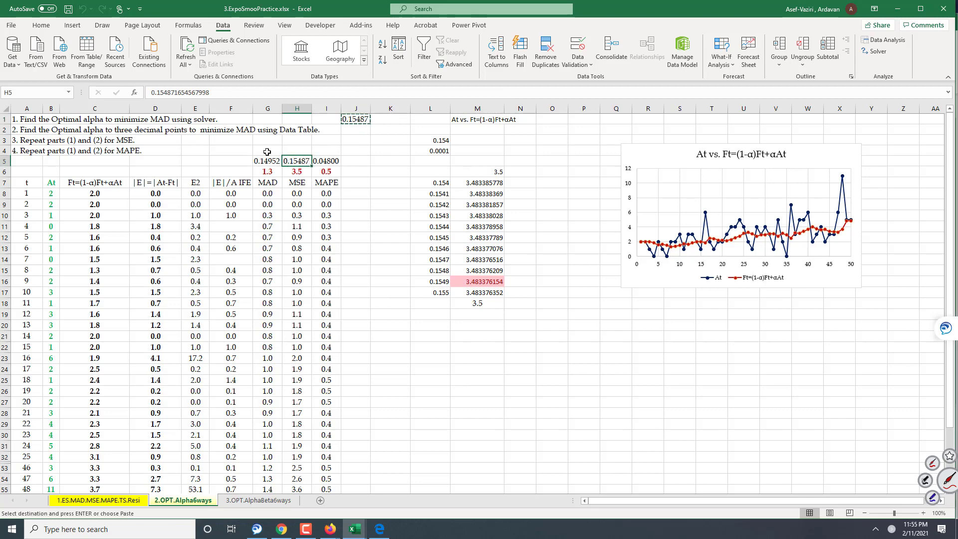
left_click(41, 26)
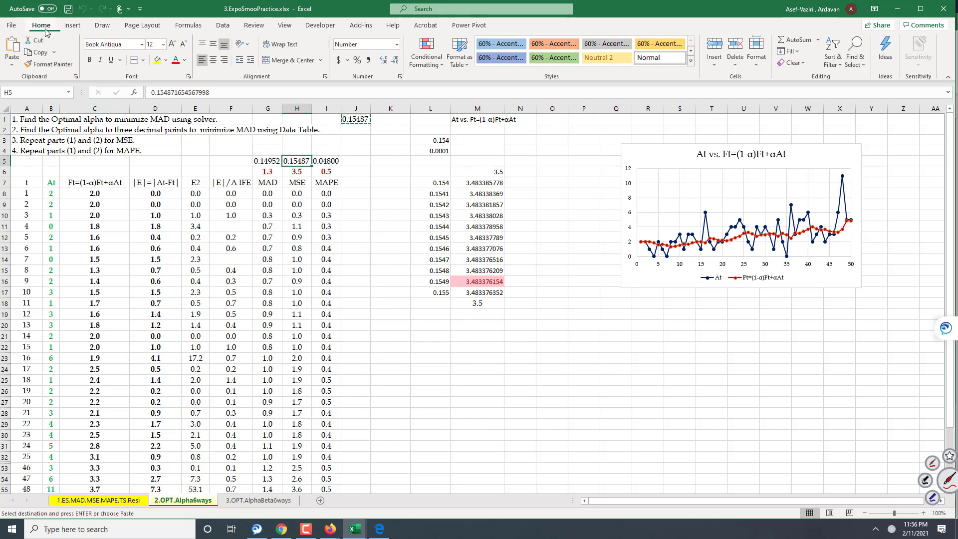
left_click(13, 63)
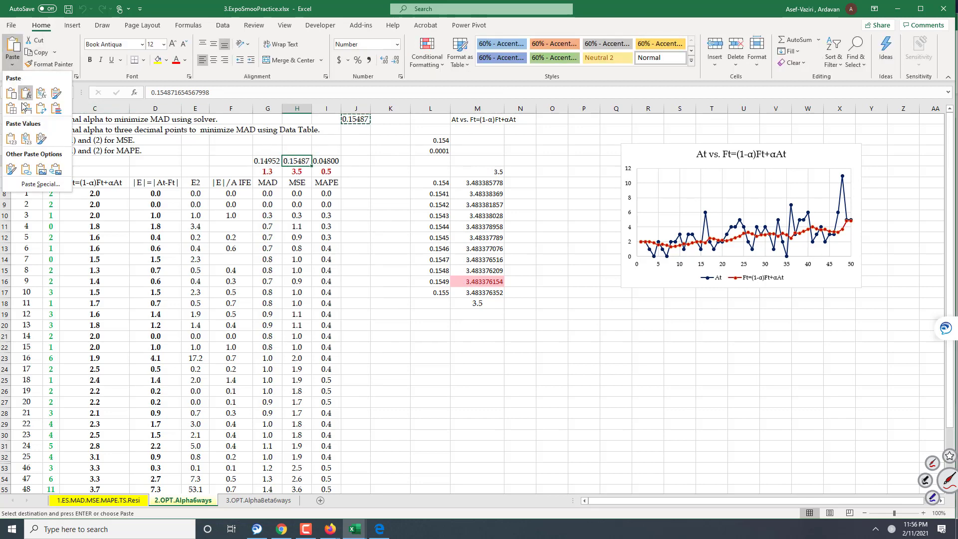
left_click(11, 139)
key("Escape")
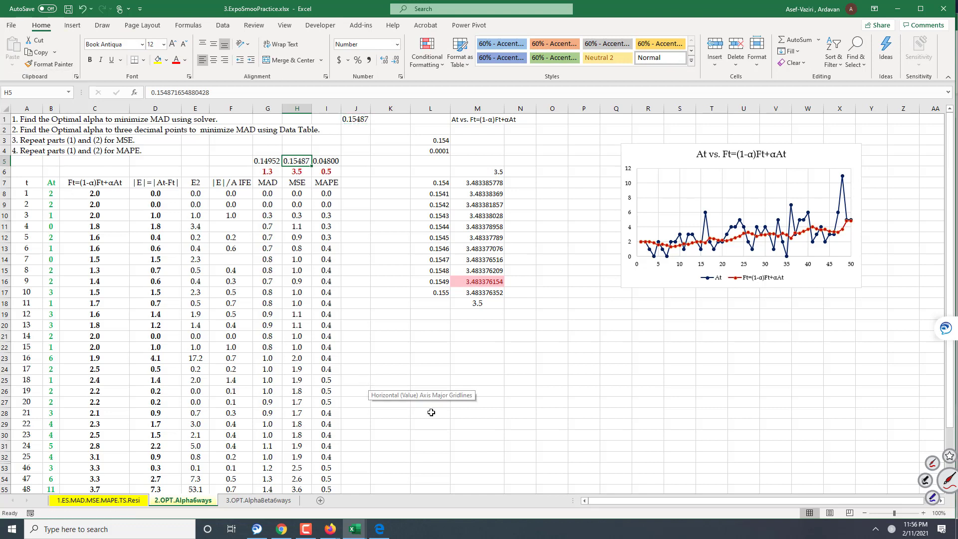
Step: Rerun Solver to minimize the period 50 MAPE in I57 by changing J1, and keep the solution
left_click(584, 413)
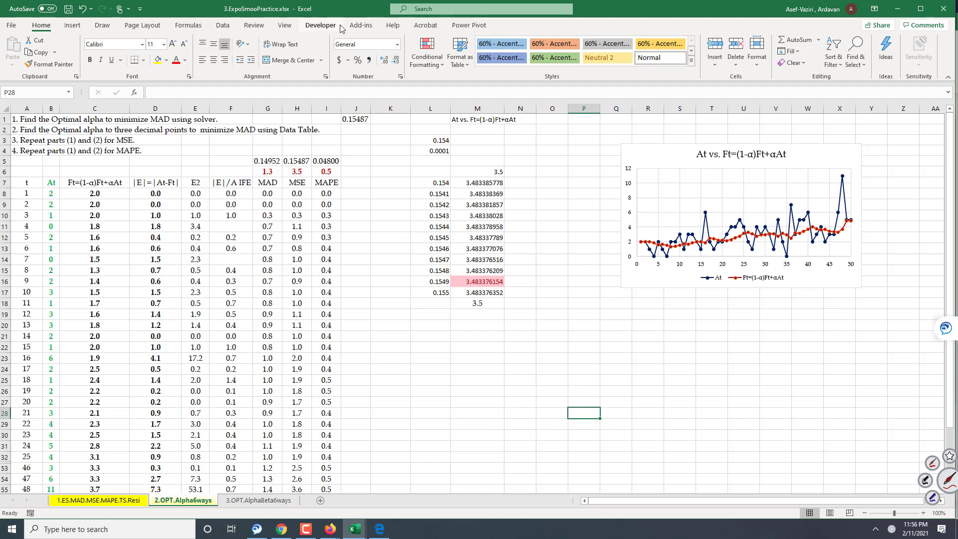
left_click(222, 26)
left_click(874, 51)
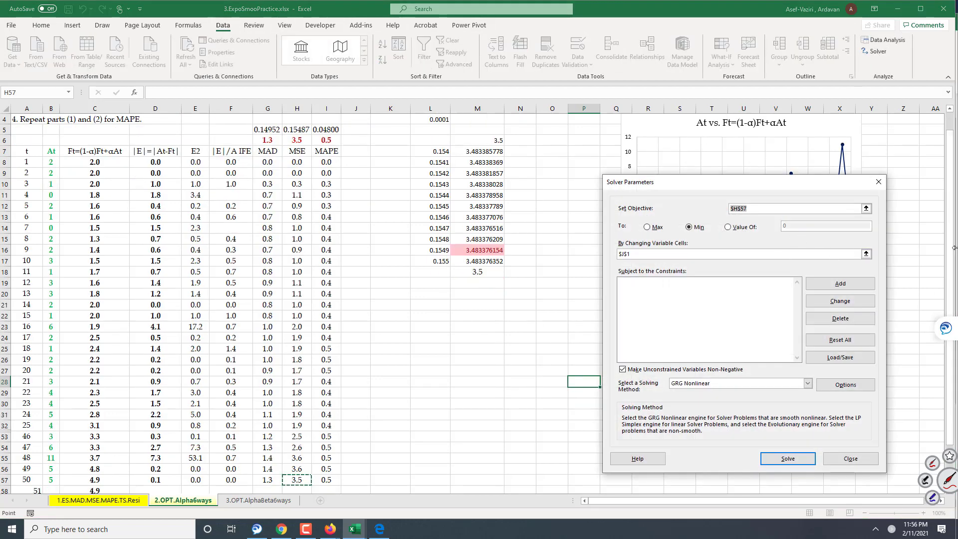
left_click(330, 478)
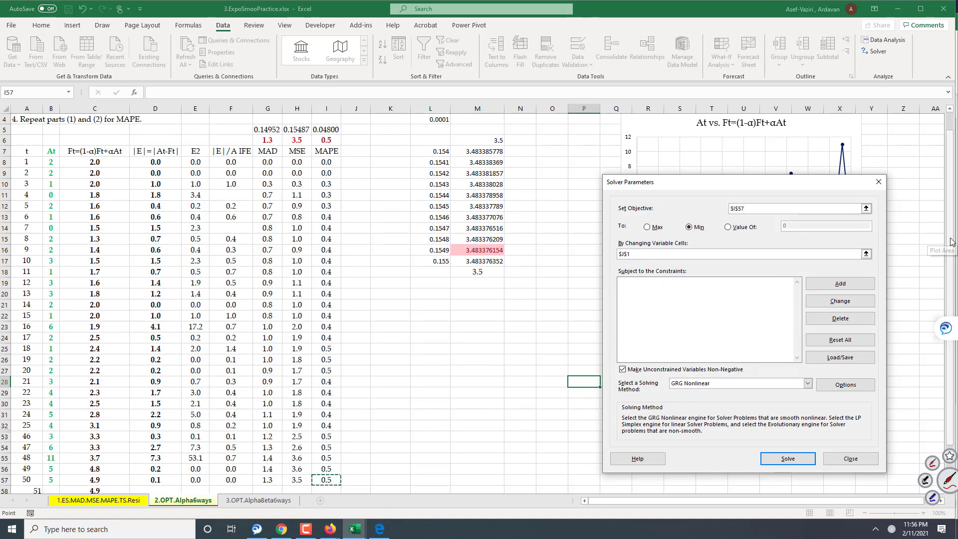
scroll(937, 243, "up", 1)
left_click_drag(753, 189, 749, 136)
left_click(789, 405)
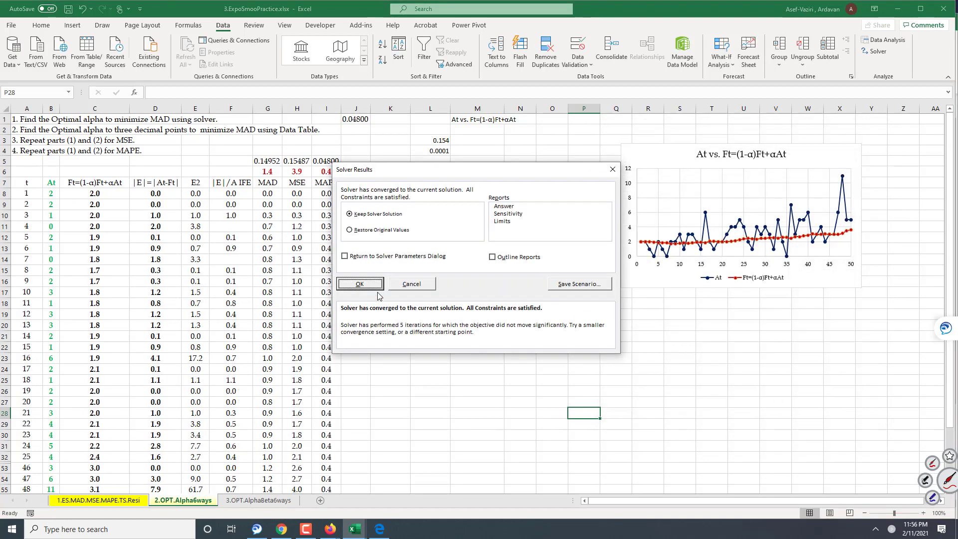
left_click(375, 286)
Step: Copy the alpha in J1 and paste it into I5 above the MAPE column
left_click(366, 120)
right_click(365, 119)
left_click(392, 142)
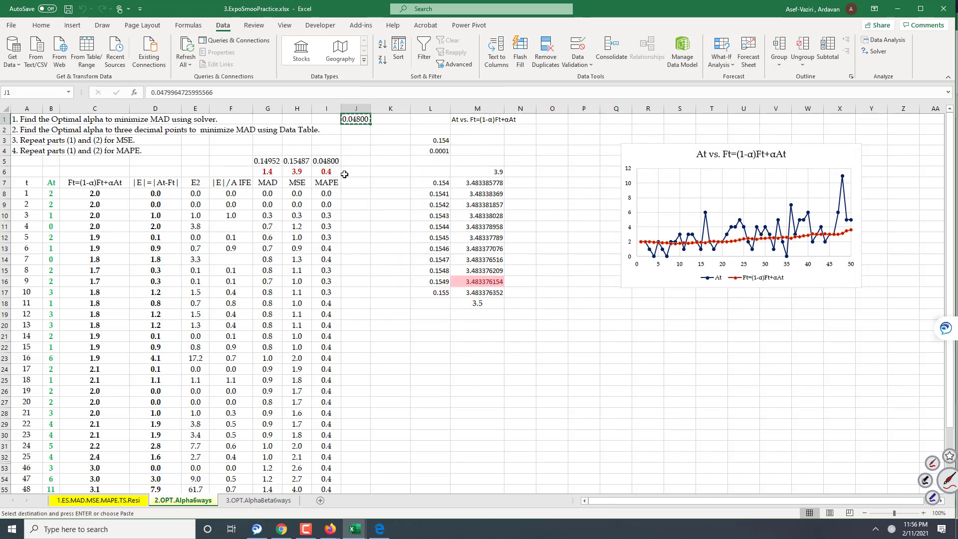
left_click(328, 159)
left_click(41, 25)
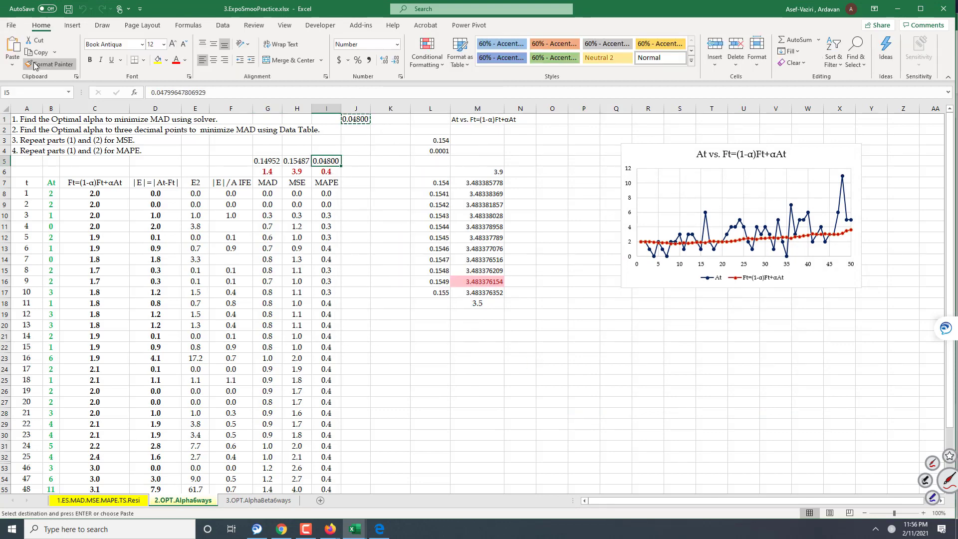
left_click(19, 56)
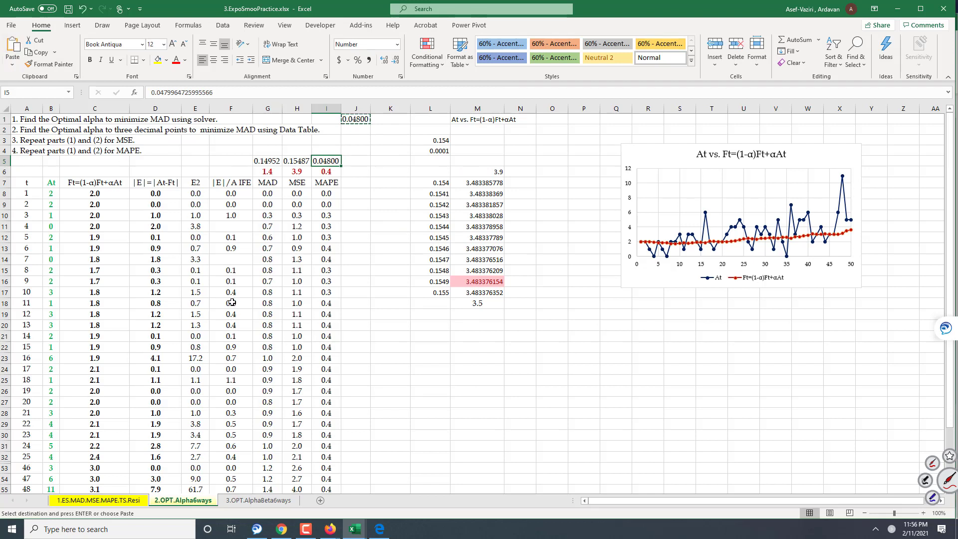
key("Escape")
Step: Delete the old alpha data table in columns L and M and clear all contents and formats from L5:N19
left_click(327, 412)
left_click_drag(439, 182, 486, 336)
key("Delete")
left_click_drag(430, 160, 528, 317)
left_click(798, 67)
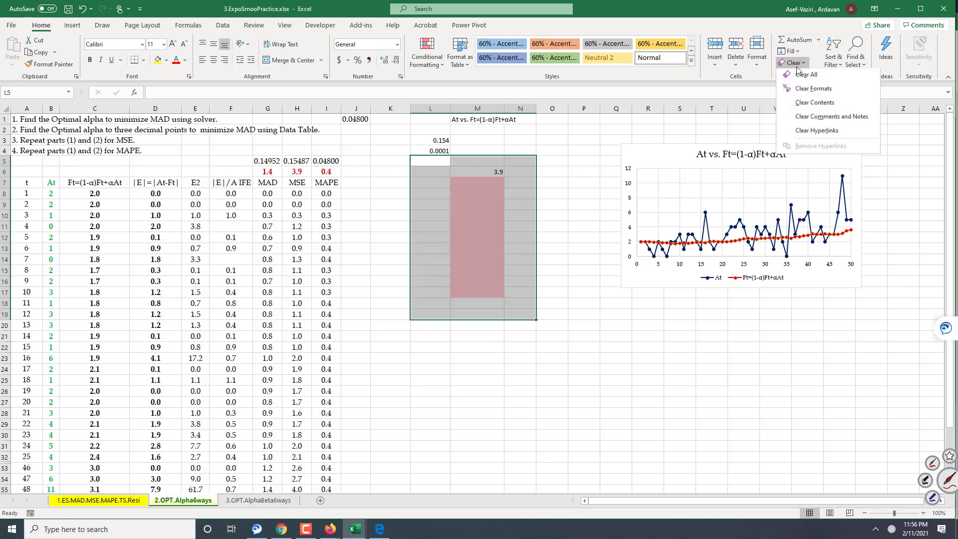
left_click(809, 79)
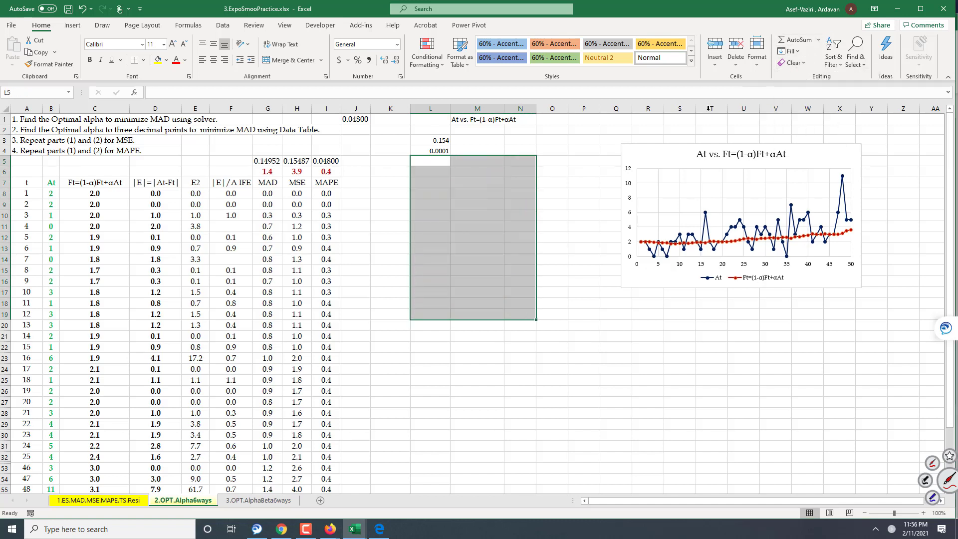
Step: Set the starting alpha in L3 to 0 and the increment in L4 to 0.1
left_click(444, 141)
type("0")
key("Return")
type(".")
key("Return")
Step: Start the list of alpha values in L7 with the formula =L3
key("Return")
key("Return")
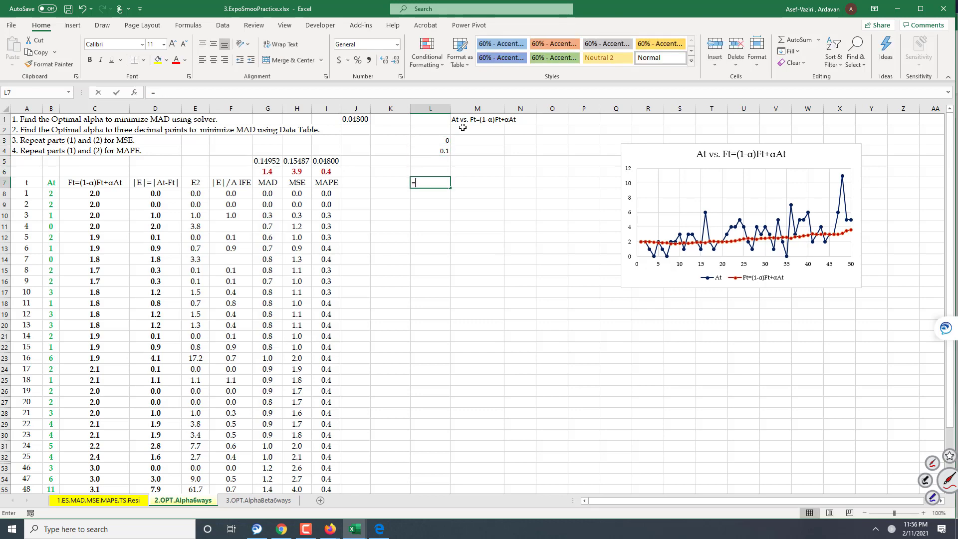
type("=")
left_click(436, 143)
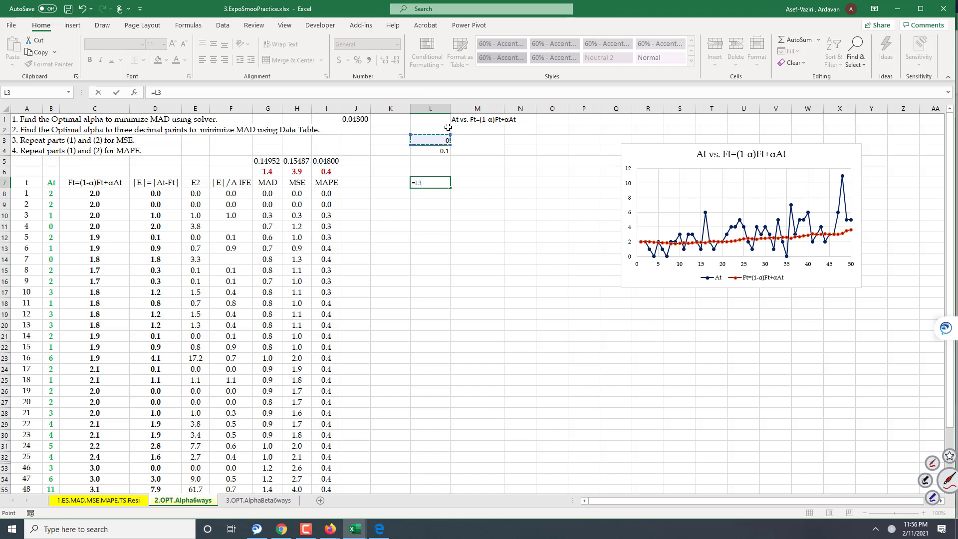
key("Return")
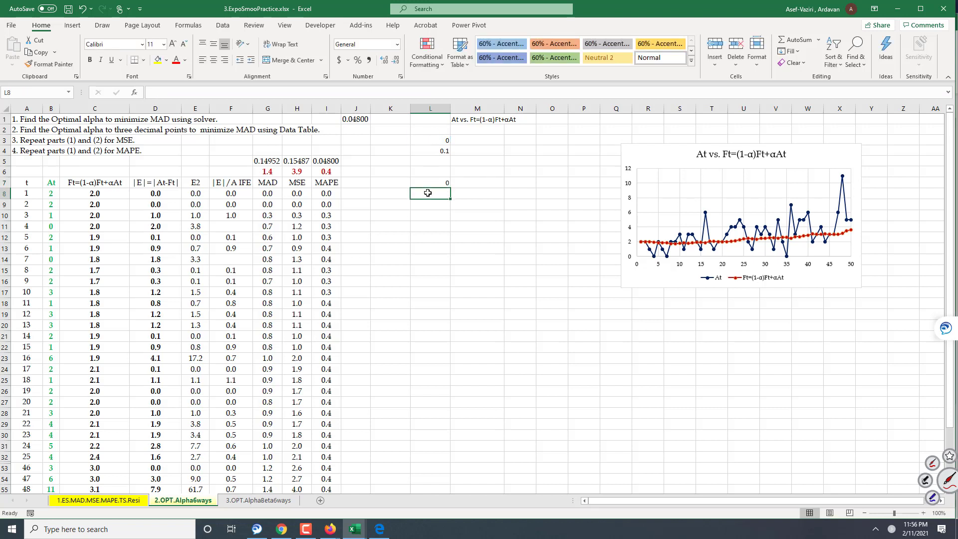
Step: Enter =L7+$L$4 in L8 and fill the formula down to L17 to complete the list of alpha values
type("=")
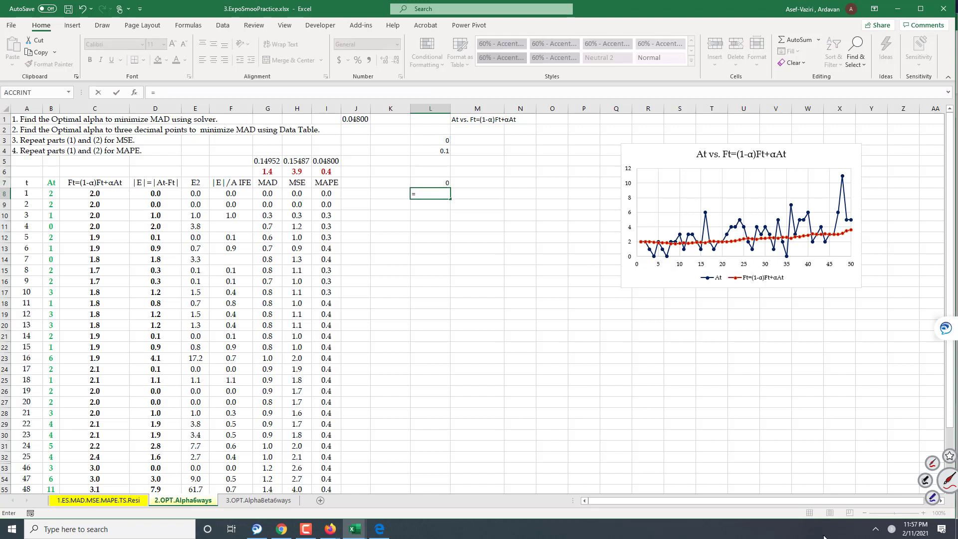
left_click(443, 181)
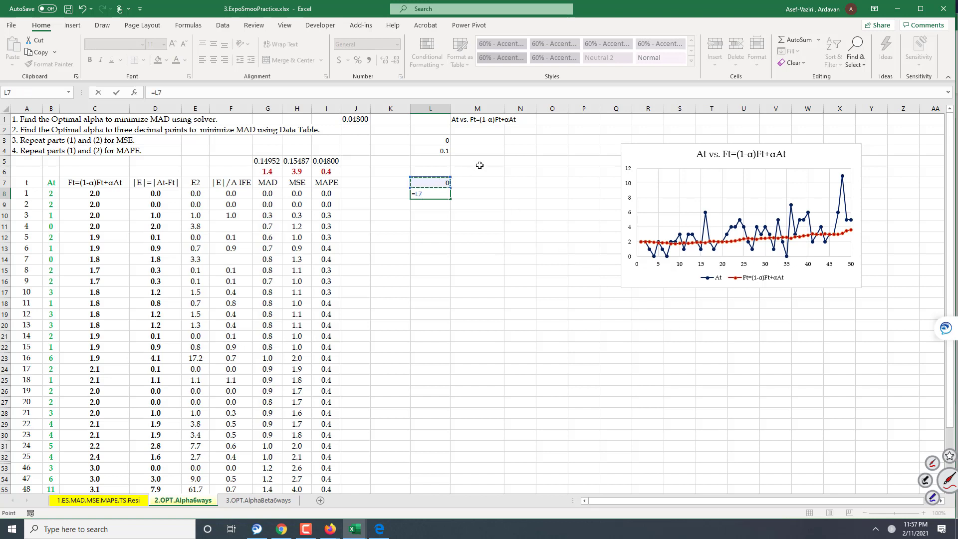
type("+")
left_click(443, 150)
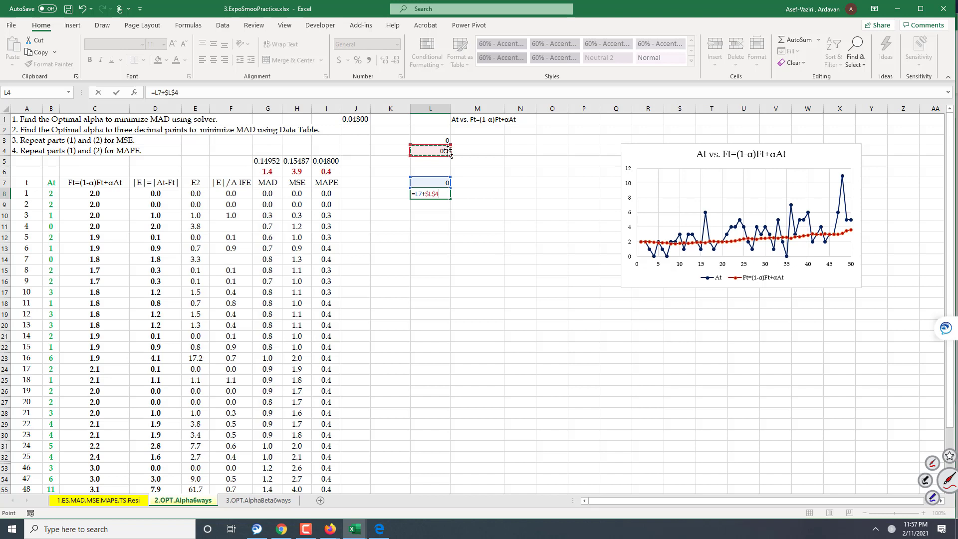
key("Return")
left_click(439, 192)
left_click_drag(451, 198, 451, 298)
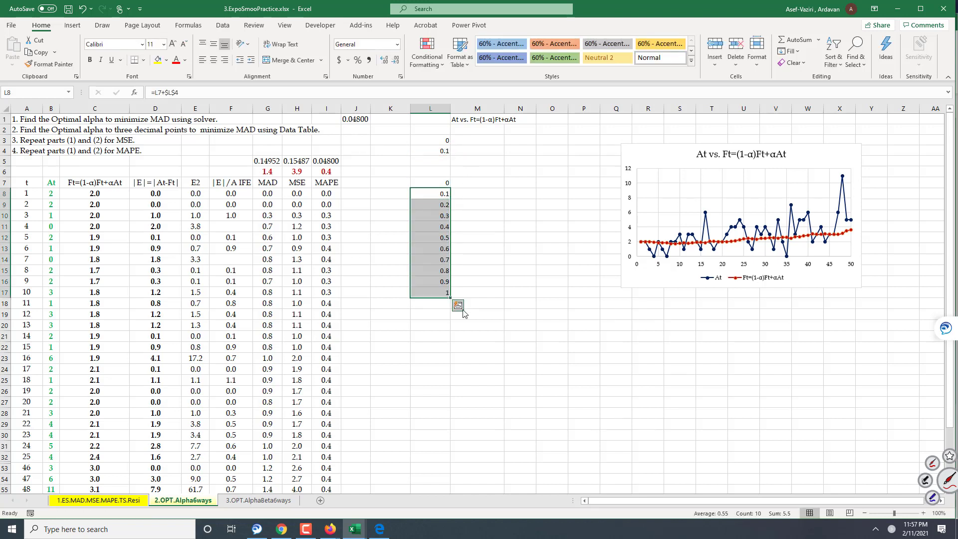
Step: Link M6 to the final MAD value at the end of the MAD column
left_click(470, 173)
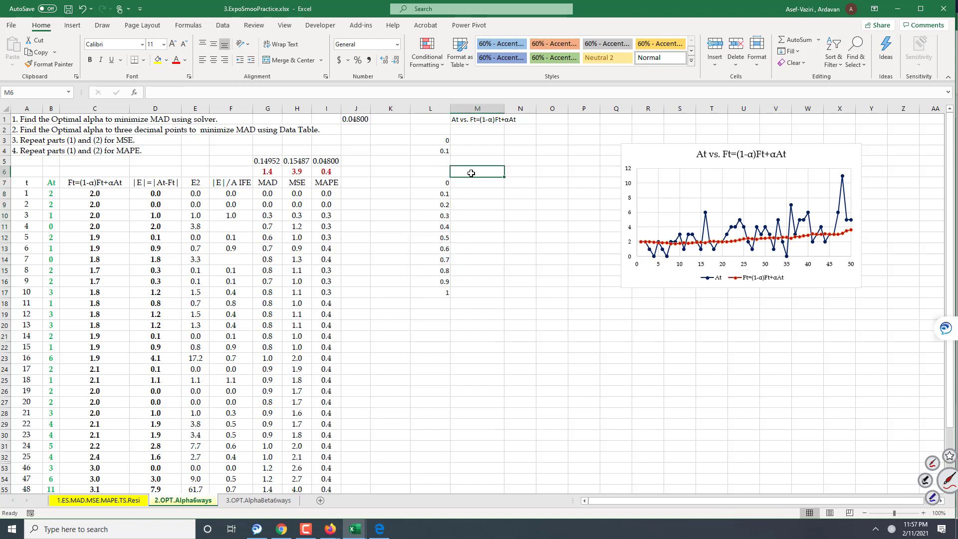
type("=")
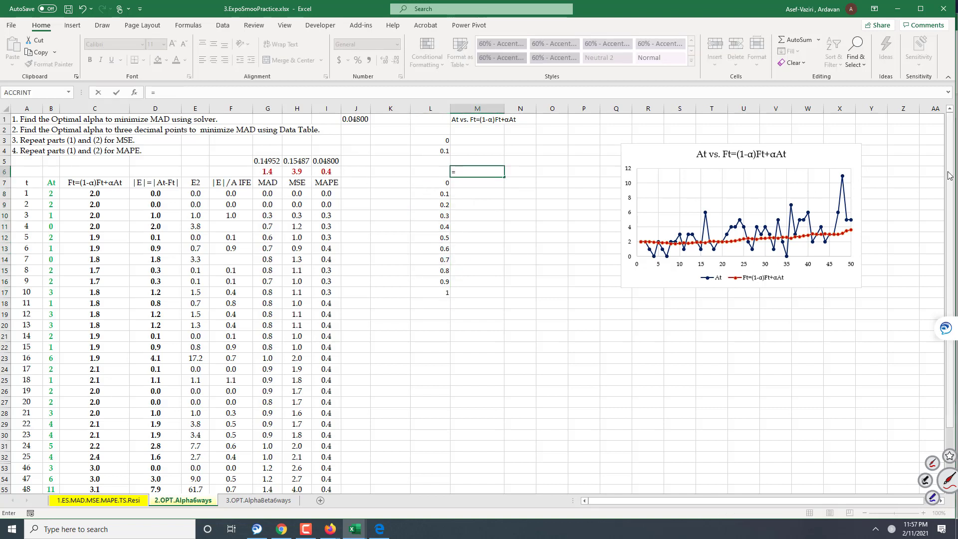
left_click_drag(949, 175, 950, 192)
left_click(271, 404)
key("Return")
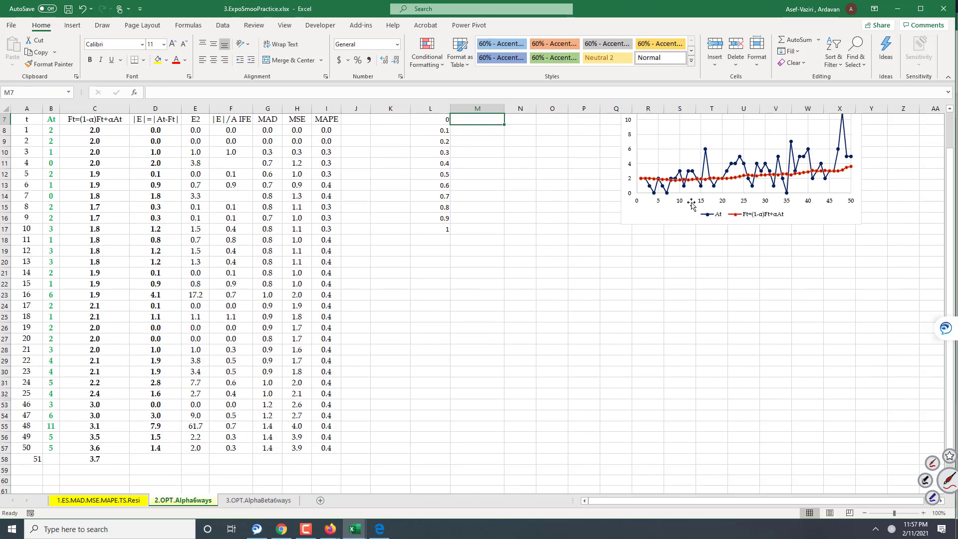
Step: Create a one-variable data table over L6:M17 with J1 as the column input cell
left_click_drag(950, 150, 950, 119)
left_click(486, 176)
left_click_drag(485, 178, 486, 292)
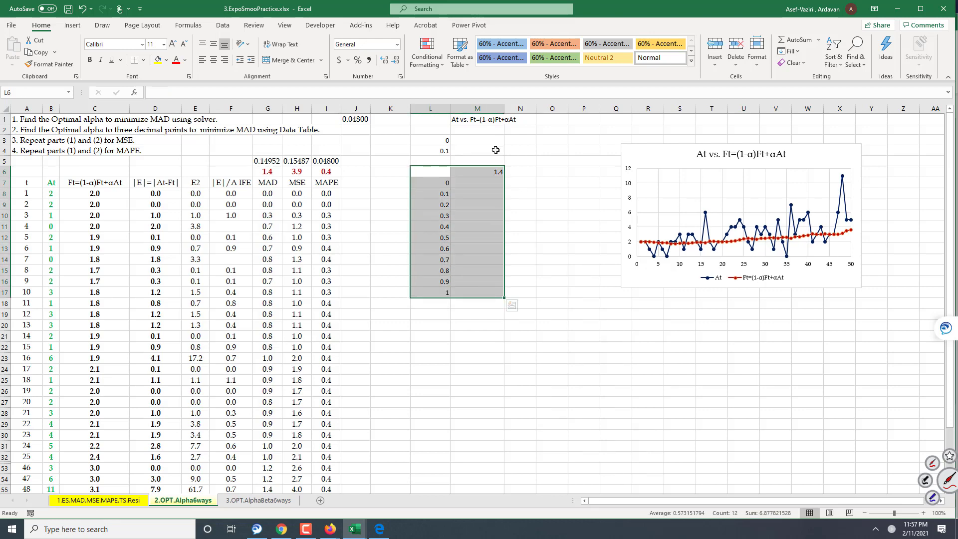
left_click(223, 25)
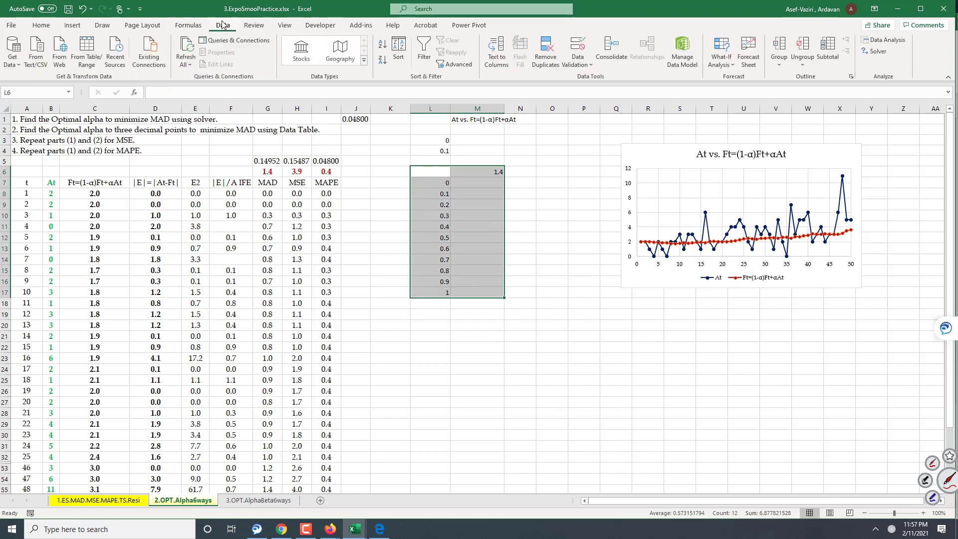
left_click(721, 59)
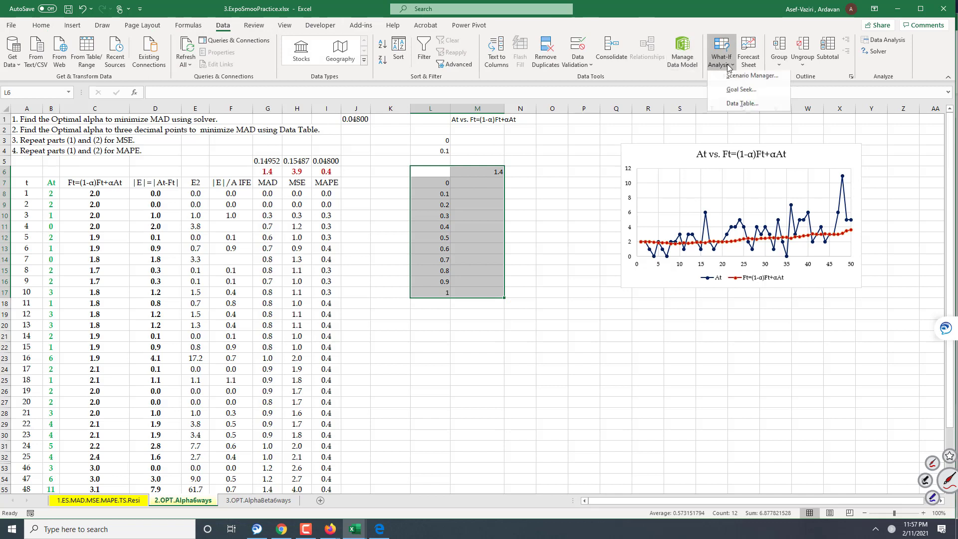
left_click(735, 106)
left_click_drag(737, 248, 732, 133)
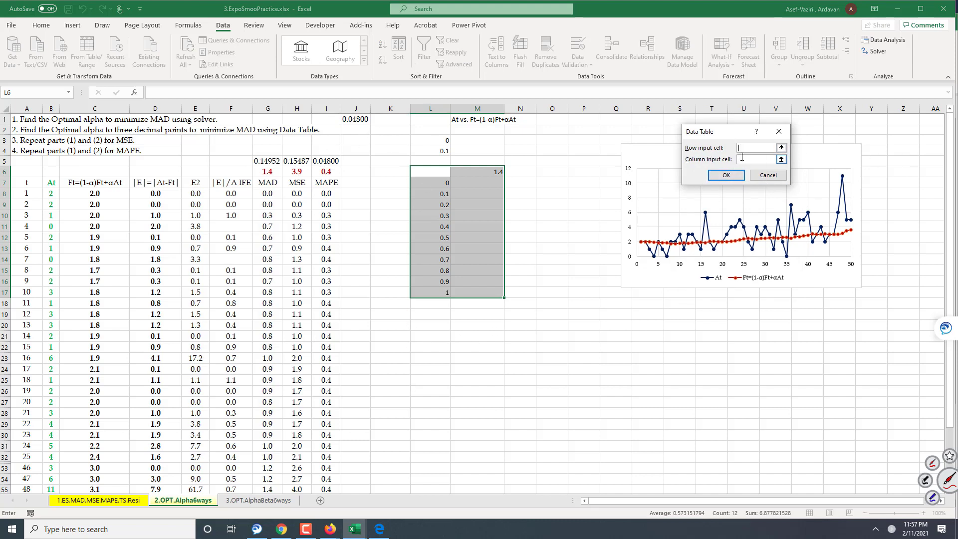
left_click(355, 121)
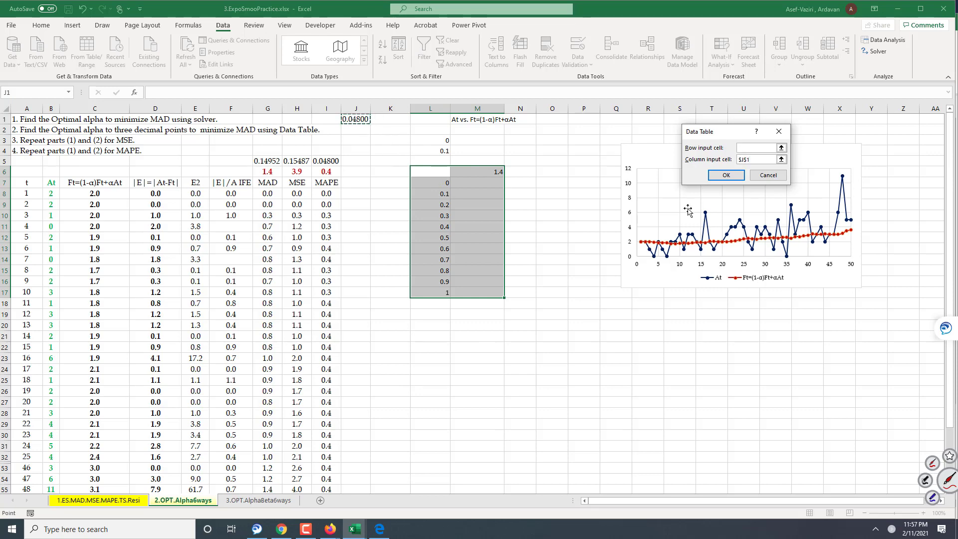
left_click(726, 175)
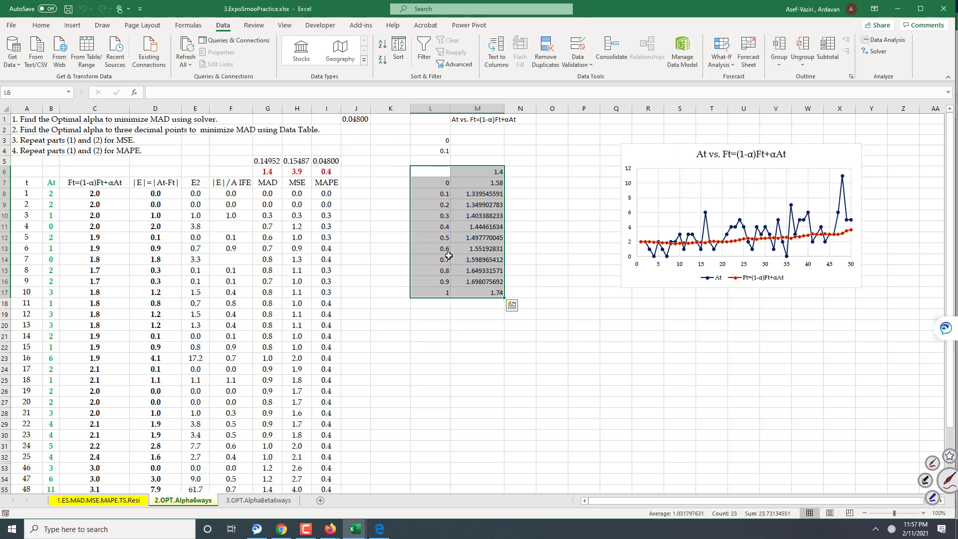
Step: Calculate the smallest MAD below the data table in M18 with =MIN(M7:M17)
left_click(477, 304)
type("=")
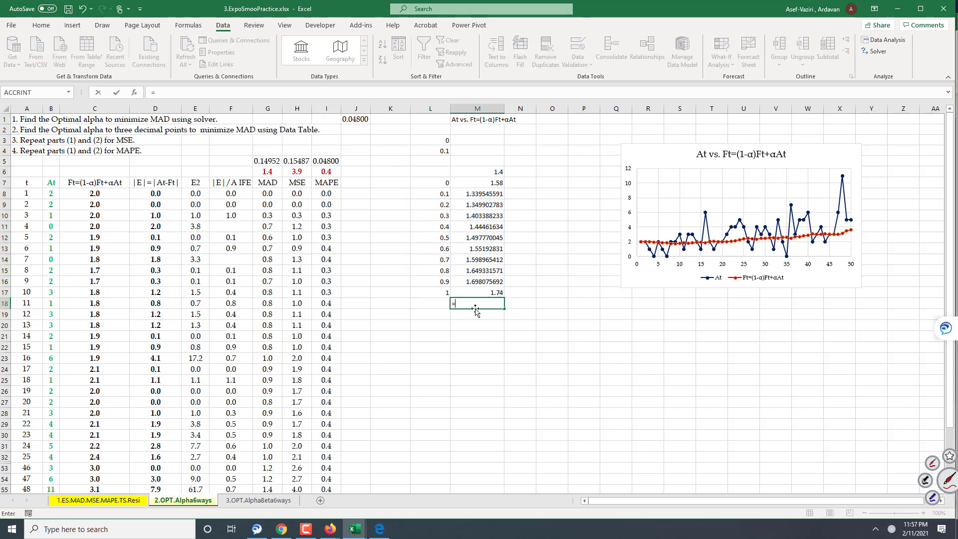
type("min(")
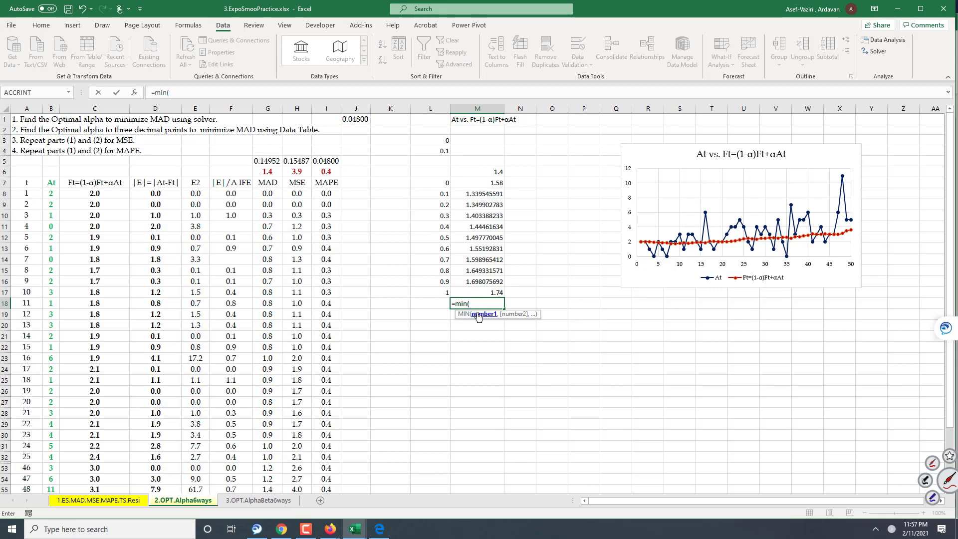
left_click_drag(489, 187, 491, 290)
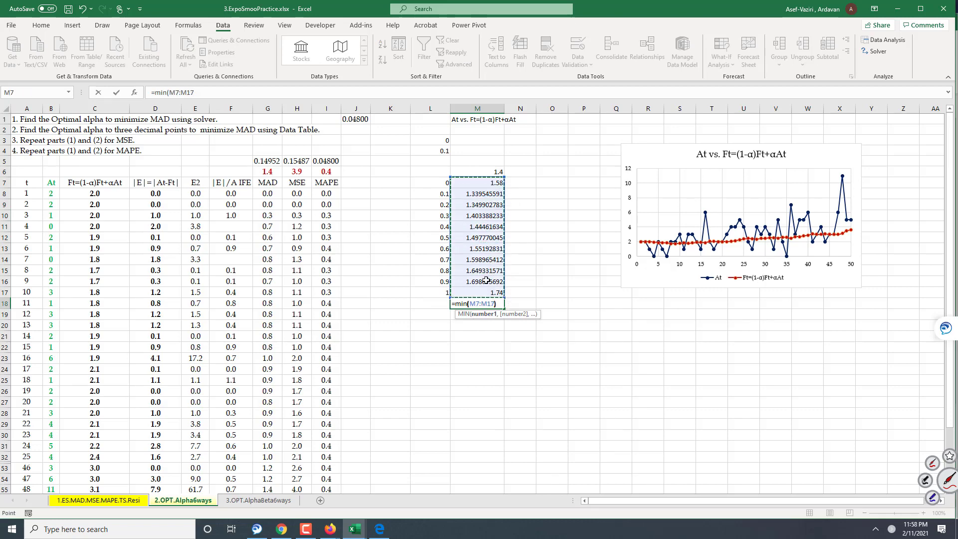
key("Return")
Step: Add an Equal To conditional formatting rule to M7:M17 that highlights cells matching $M$18 with Light Red Fill with Dark Red Text
left_click_drag(500, 182, 491, 290)
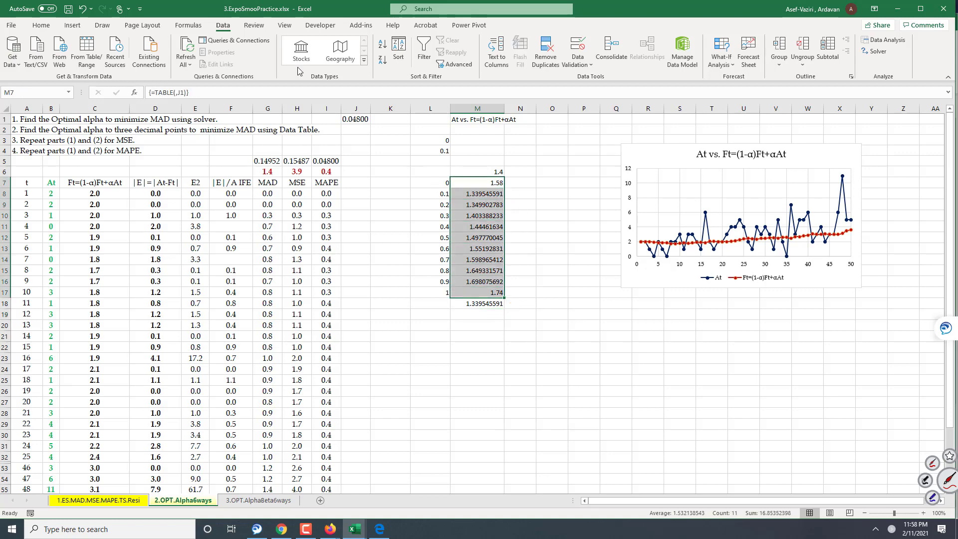
left_click(41, 25)
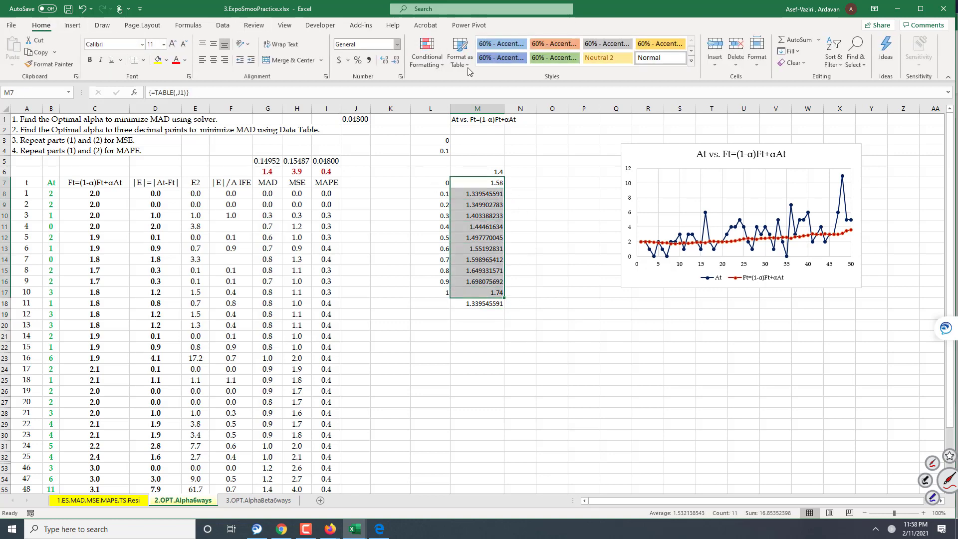
left_click(427, 56)
mouse_move(455, 87)
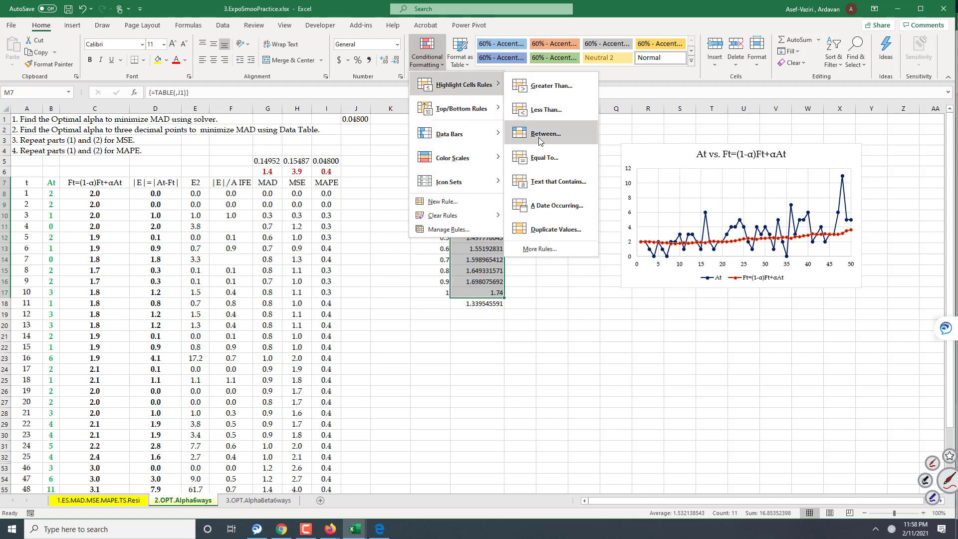
left_click(545, 158)
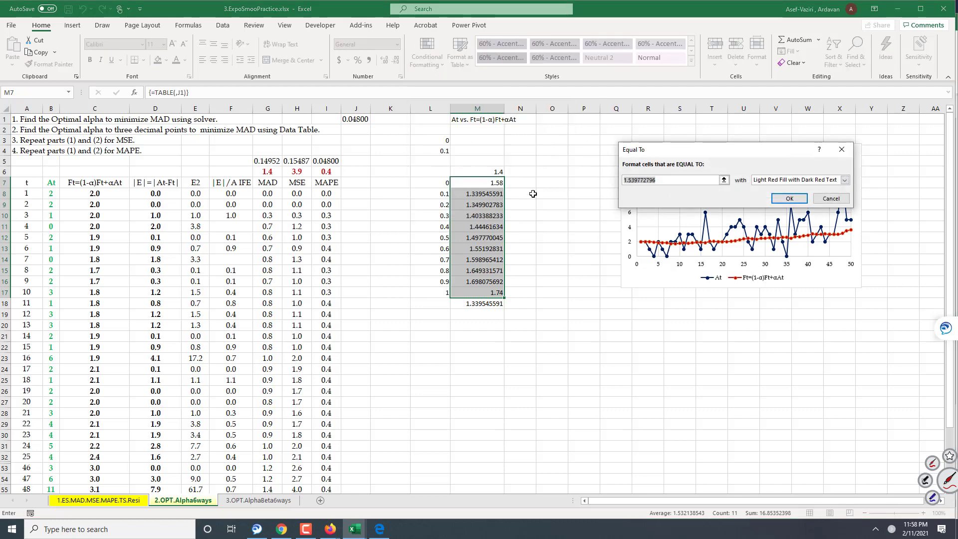
key("BackSpace")
left_click(490, 302)
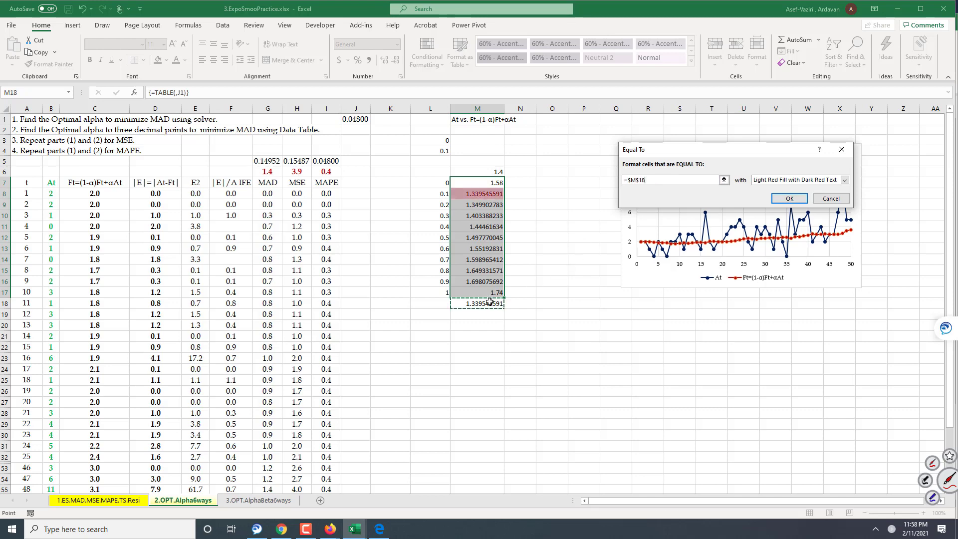
left_click(791, 200)
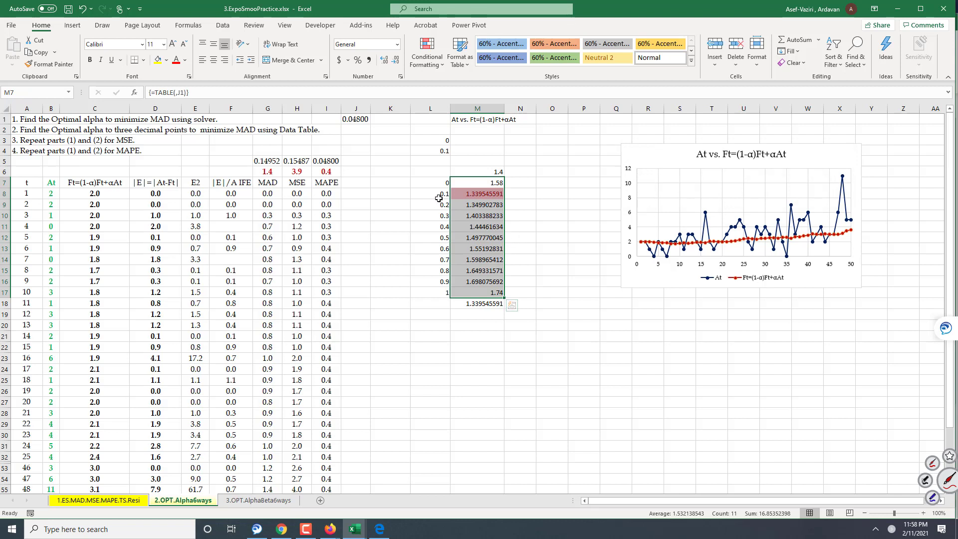
Step: Set the alpha increment in L4 to 0.02 and select the highlighted minimum row of the data table
left_click(443, 183)
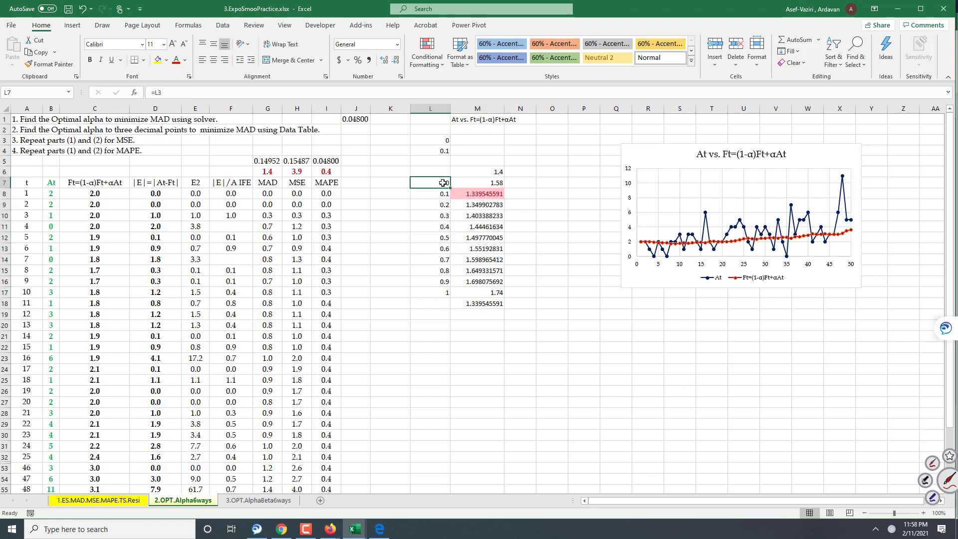
double_click(444, 150)
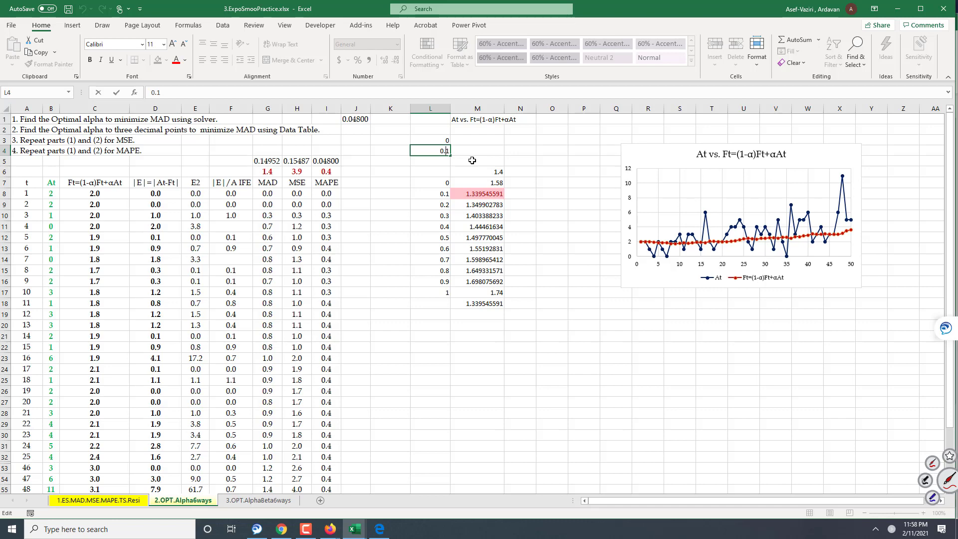
type("02")
key("Return")
left_click_drag(430, 259, 504, 272)
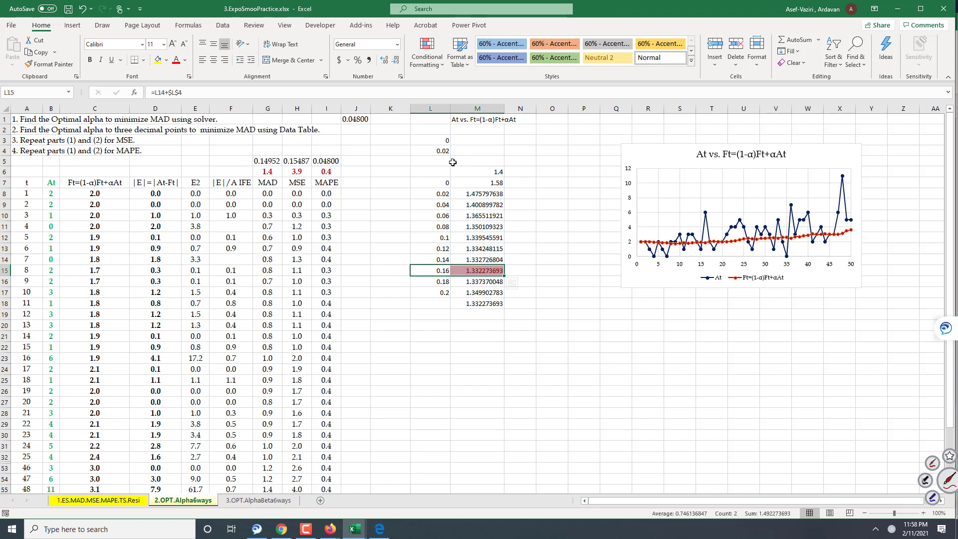
Step: Set the starting alpha in L3 to 0.14 and the increment in L4 to 0.002
left_click(442, 139)
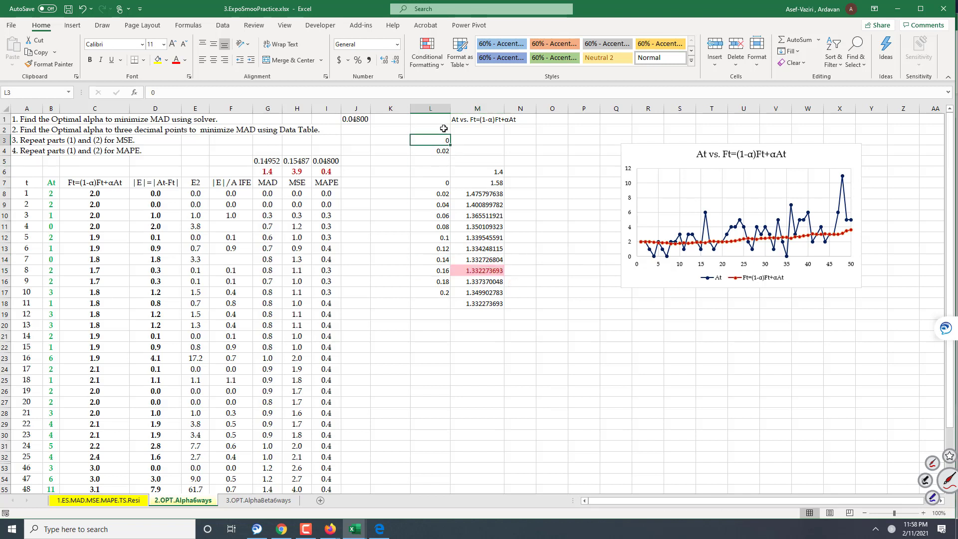
type(".")
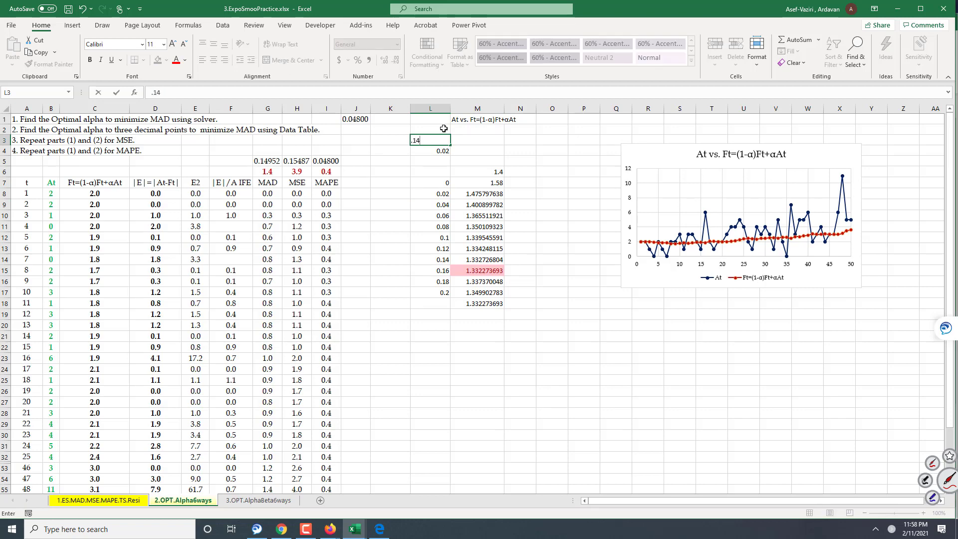
type("14")
key("Return")
double_click(447, 150)
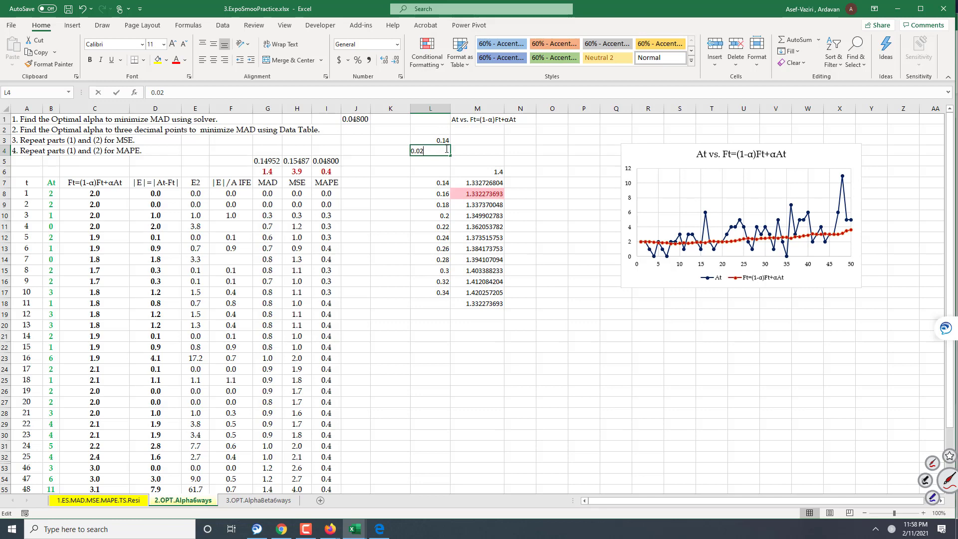
key("BackSpace")
type("02")
key("Return")
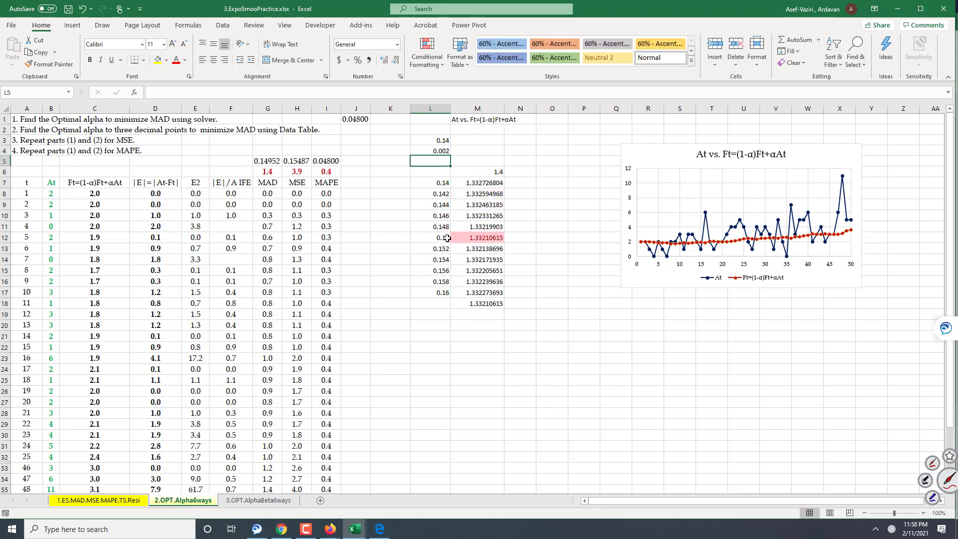
Step: Refine the alpha range by setting the start in L3 to 0.148 and the increment in L4 to 0.0001
left_click(447, 141)
double_click(446, 140)
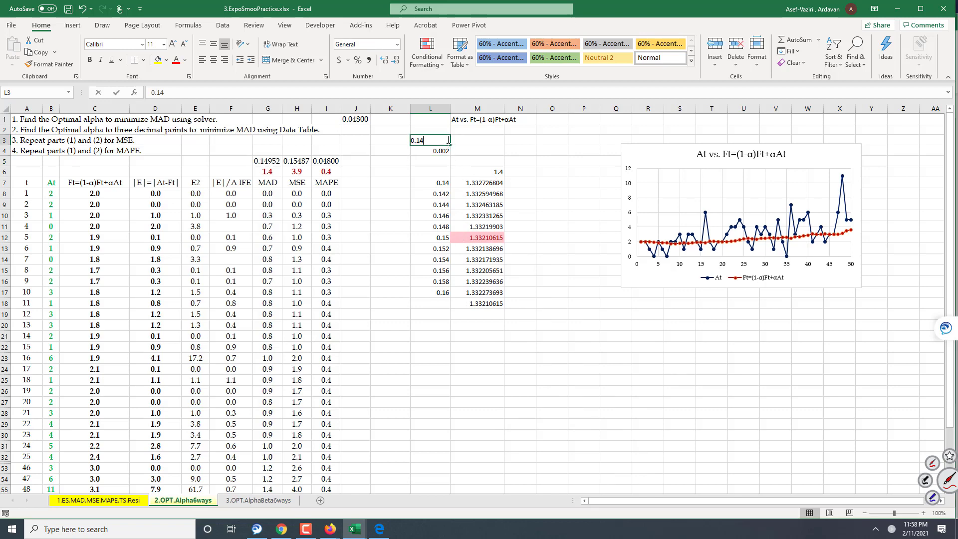
type("8")
key("Return")
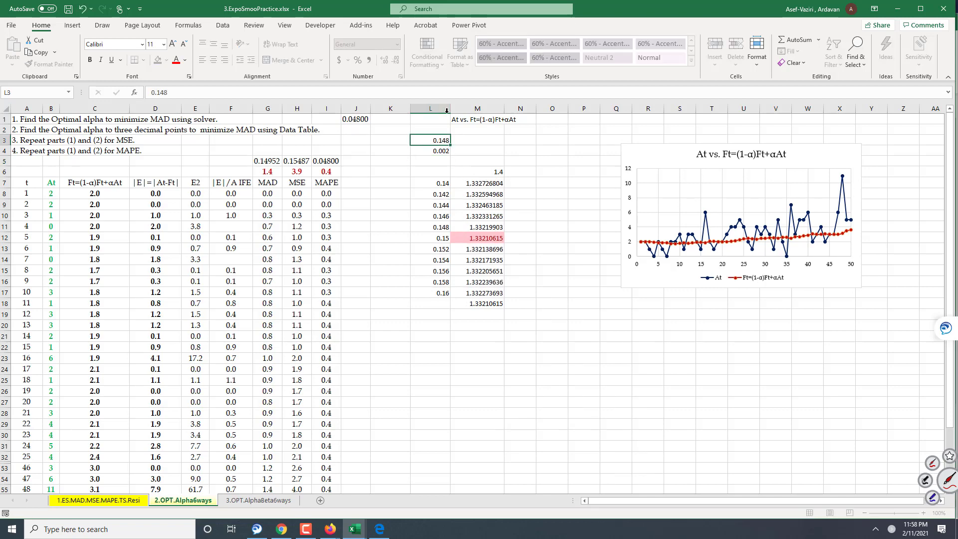
double_click(445, 150)
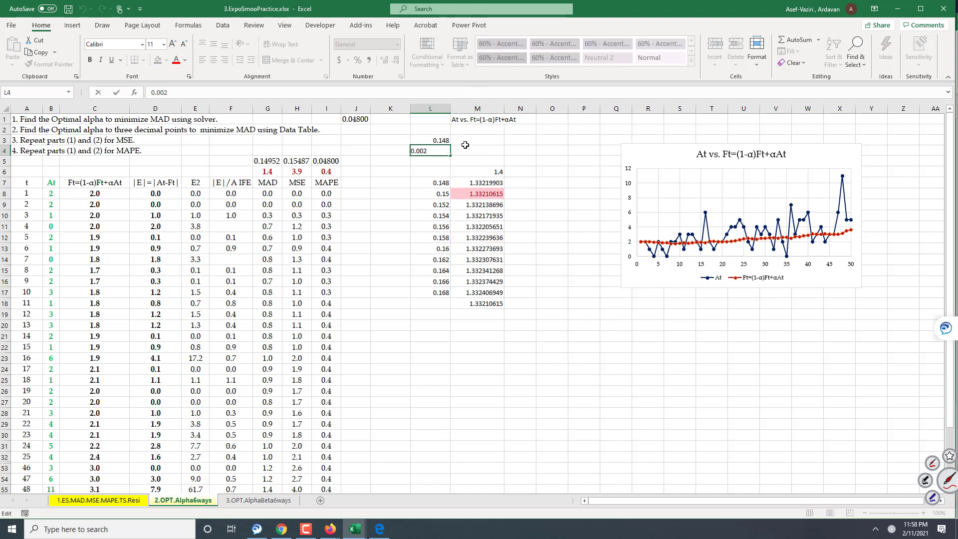
key("Return")
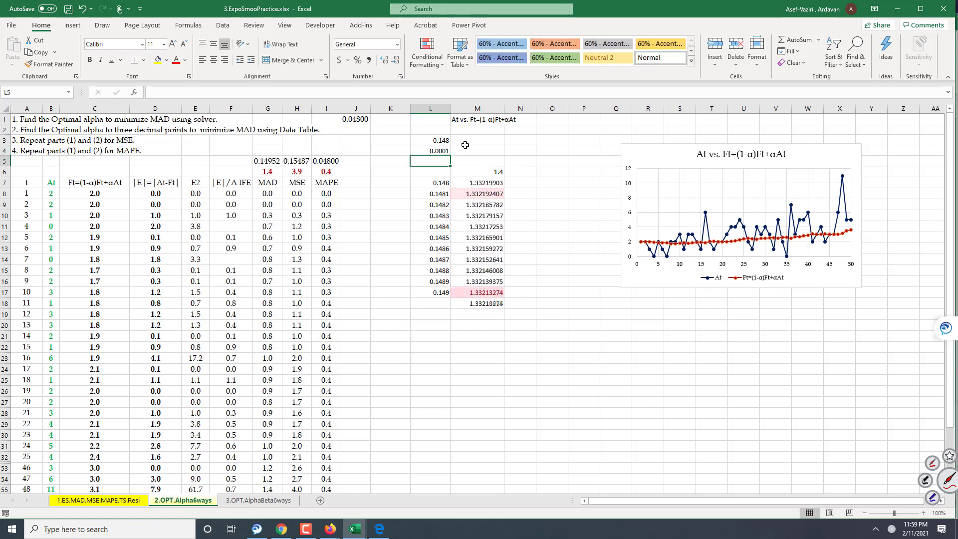
Step: Set the alpha increment in L4 to 0.0002 and select the highlighted minimum row of the data table
left_click(442, 151)
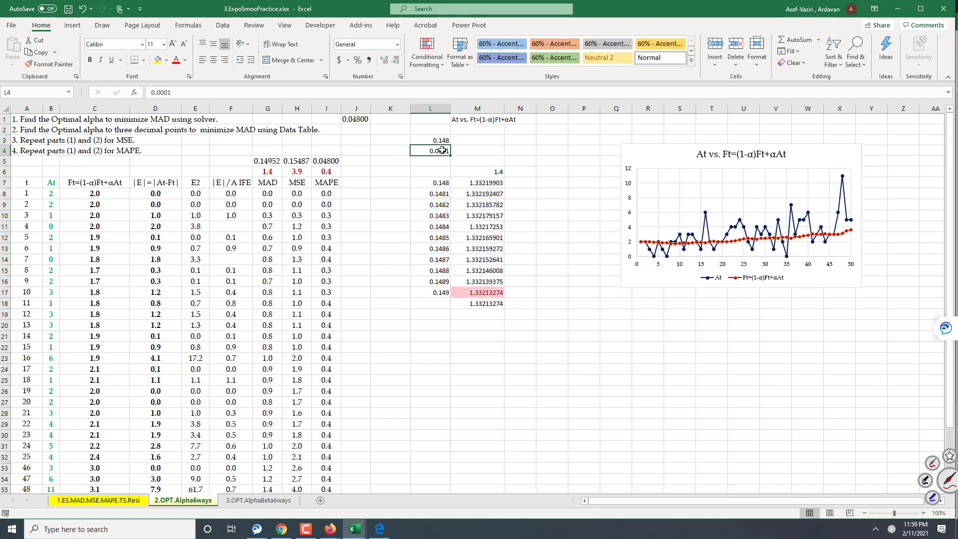
double_click(444, 150)
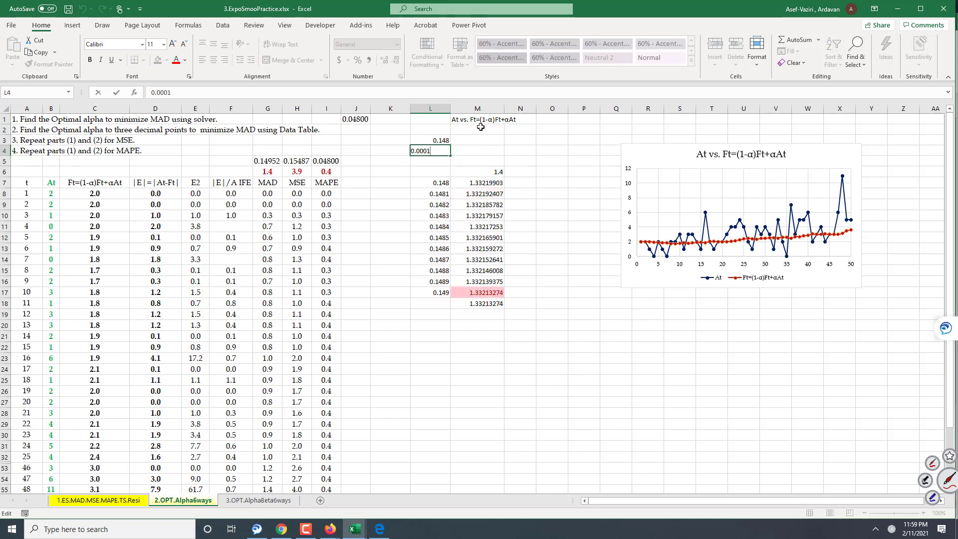
key("Return")
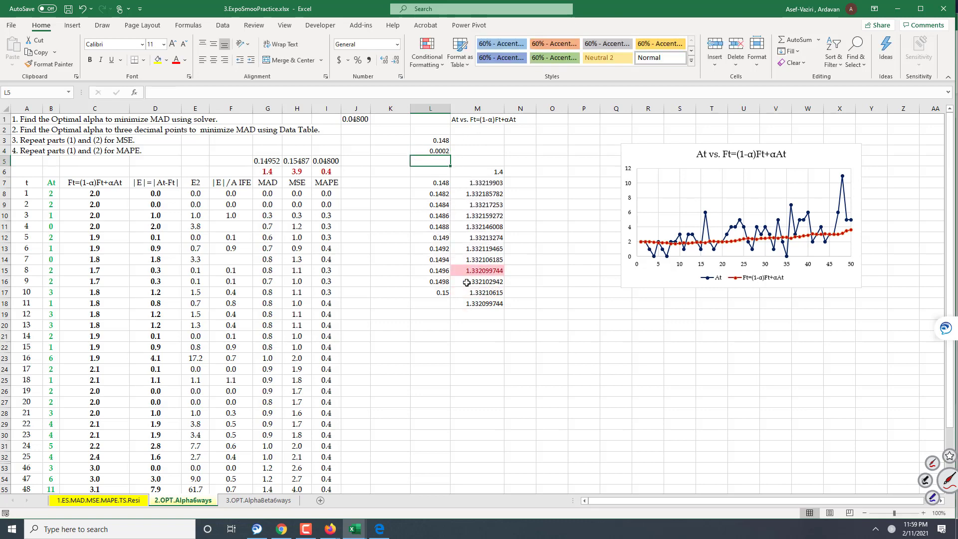
left_click_drag(442, 270, 483, 269)
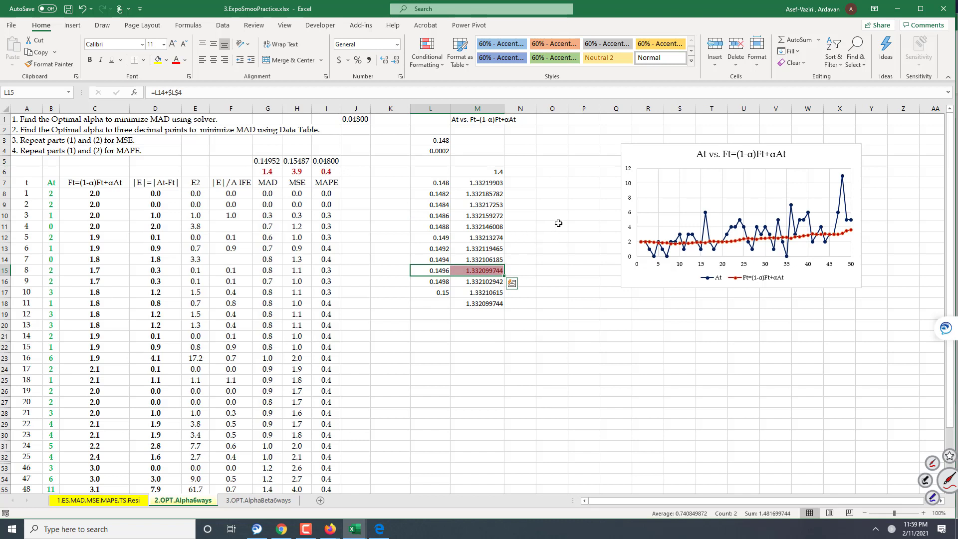
Step: Link the data table's output cell M6 to the final MSE value in column H instead of the MAD
left_click(501, 170)
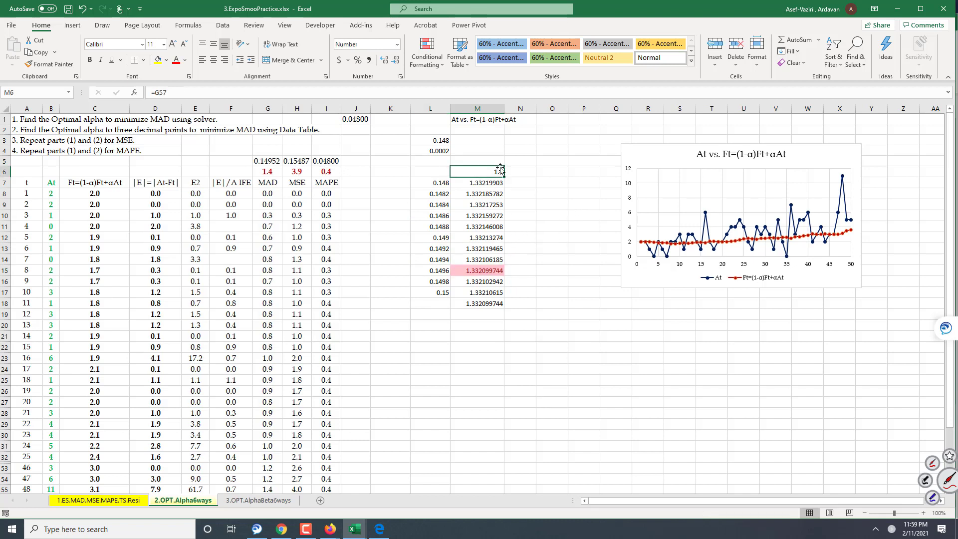
type("=")
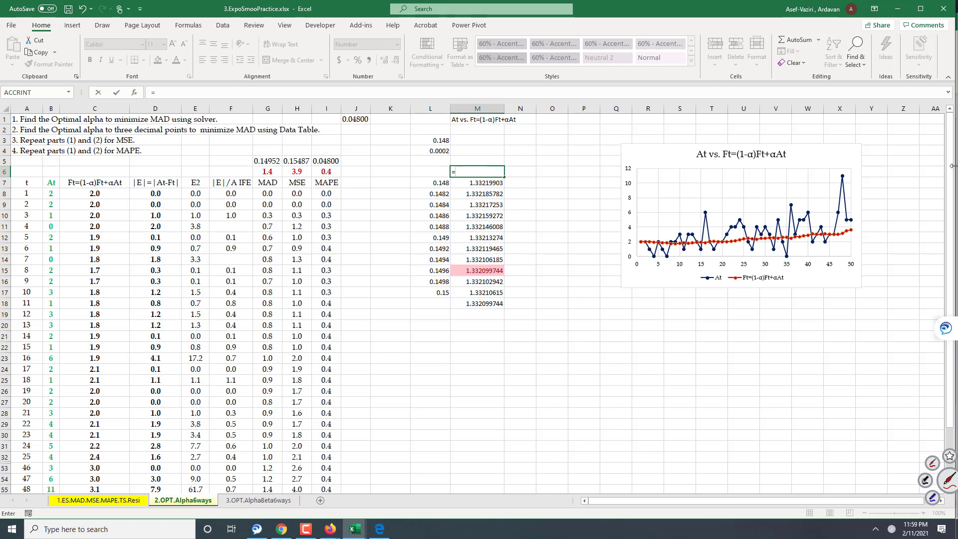
left_click_drag(954, 309, 956, 368)
left_click(299, 405)
key("Return")
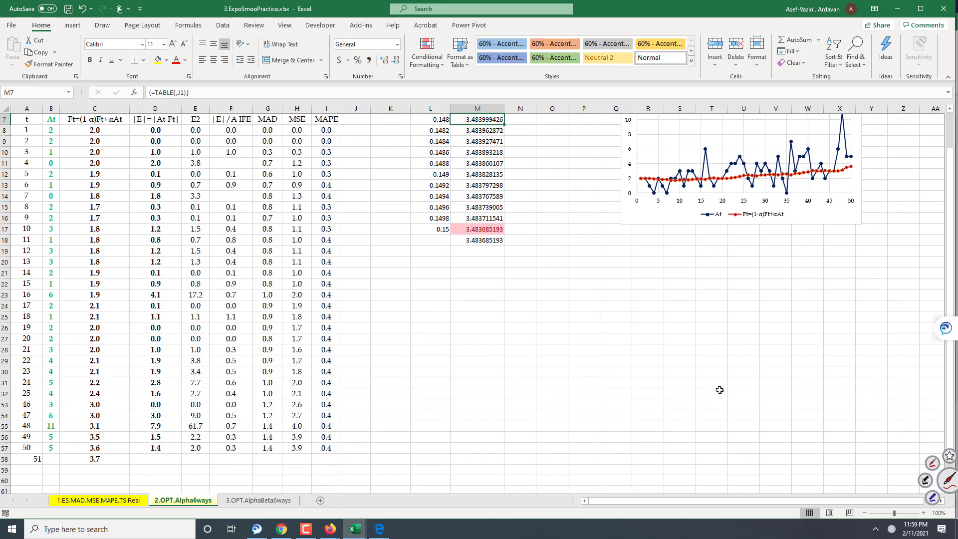
left_click_drag(953, 188, 944, 142)
Step: Set the starting alpha in L3 to 0.15 and the increment in L4 to 0.01
left_click(438, 140)
type(".")
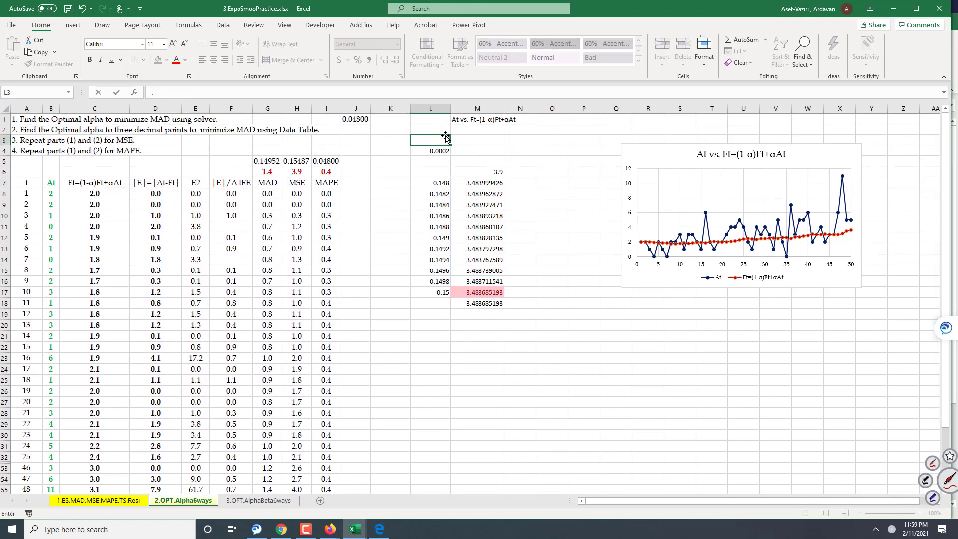
type("15")
key("Return")
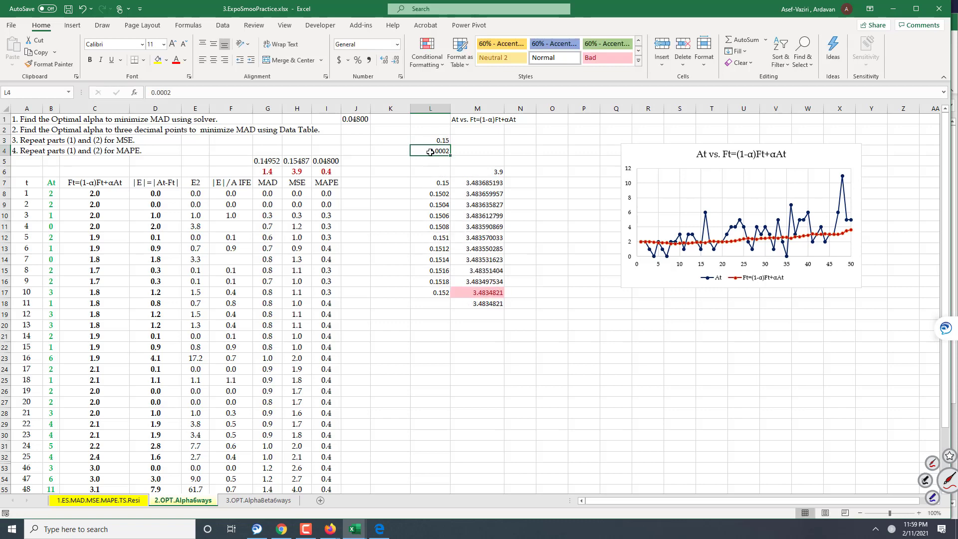
type(".")
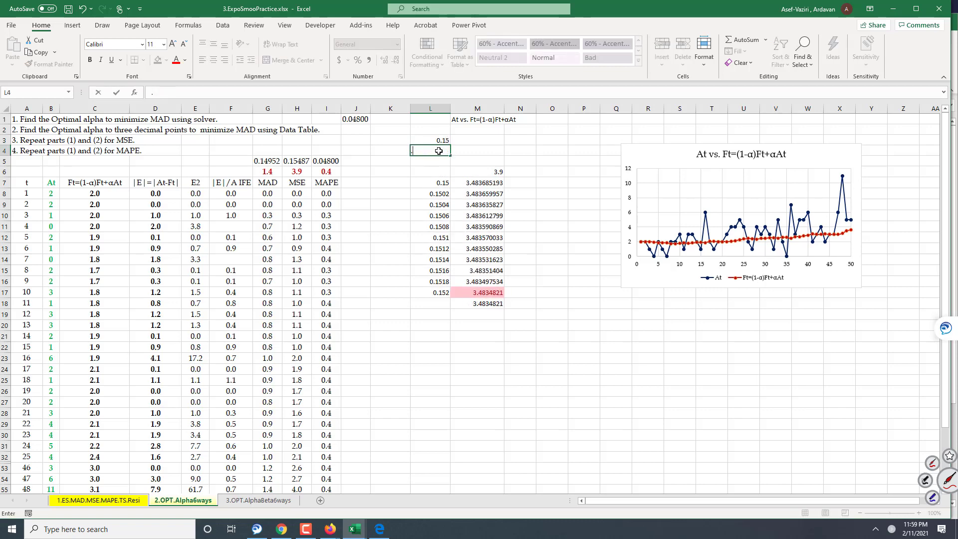
type("01")
key("Return")
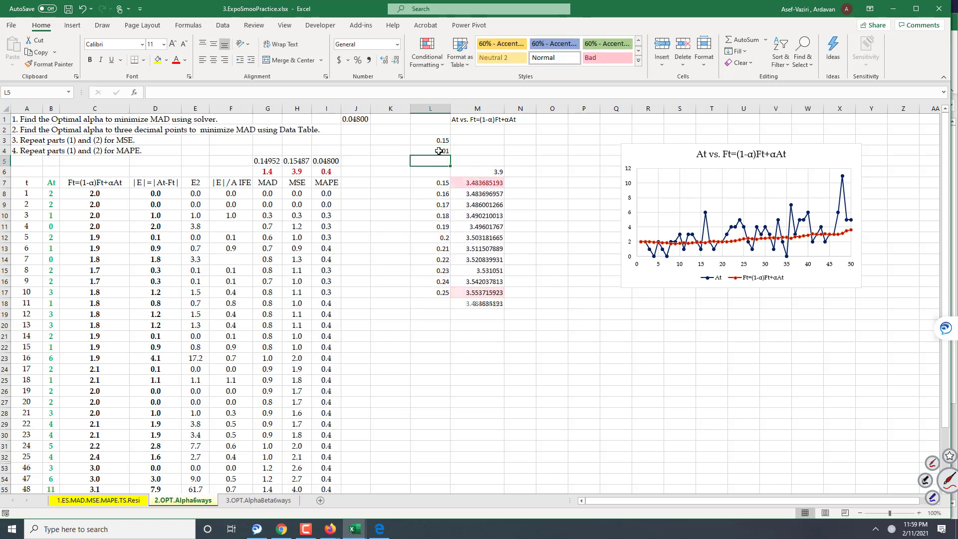
Step: Reduce the alpha increment in L4 to 0.002
double_click(442, 152)
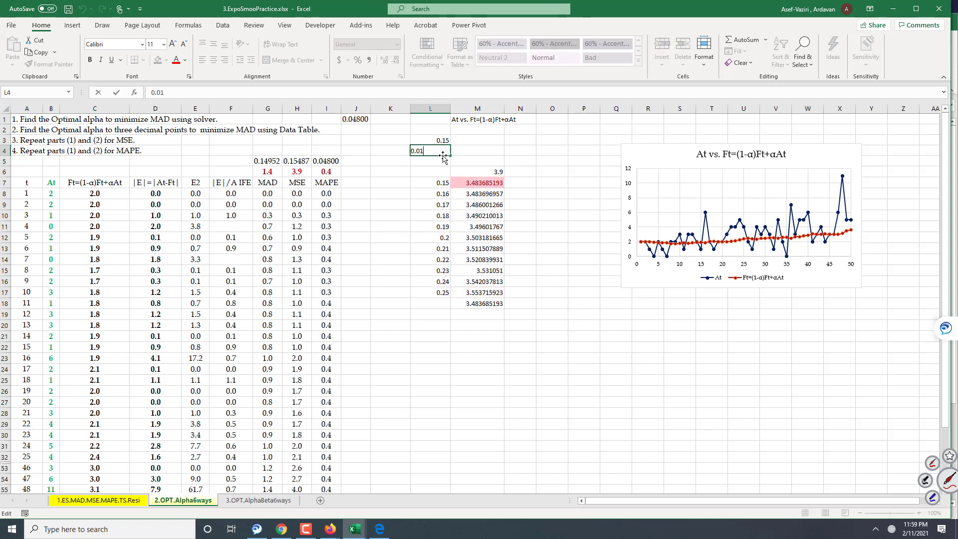
type("02")
key("Return")
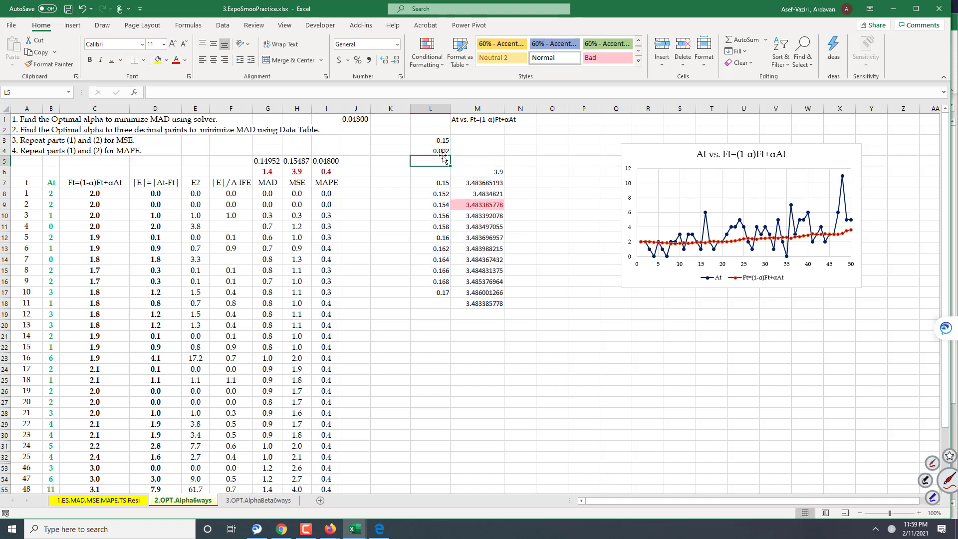
Step: Narrow the MSE search by setting the starting alpha in L3 to 0.152 and the increment in L4 to 0.0001
left_click(438, 192)
left_click(436, 141)
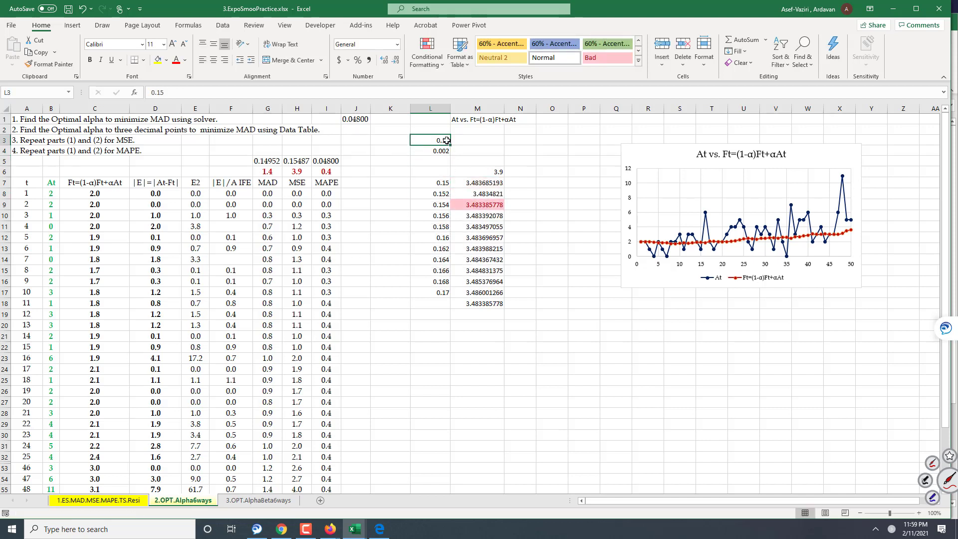
double_click(447, 140)
type("2")
double_click(446, 151)
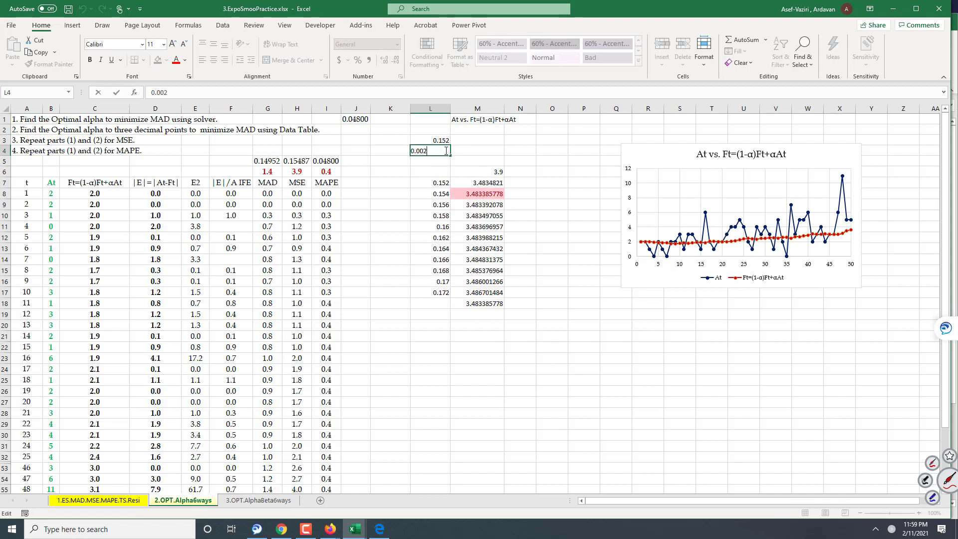
type("01")
key("Return")
Step: Try an alpha increment of 0.0002 in L4 and set it back to 0.0001
double_click(442, 151)
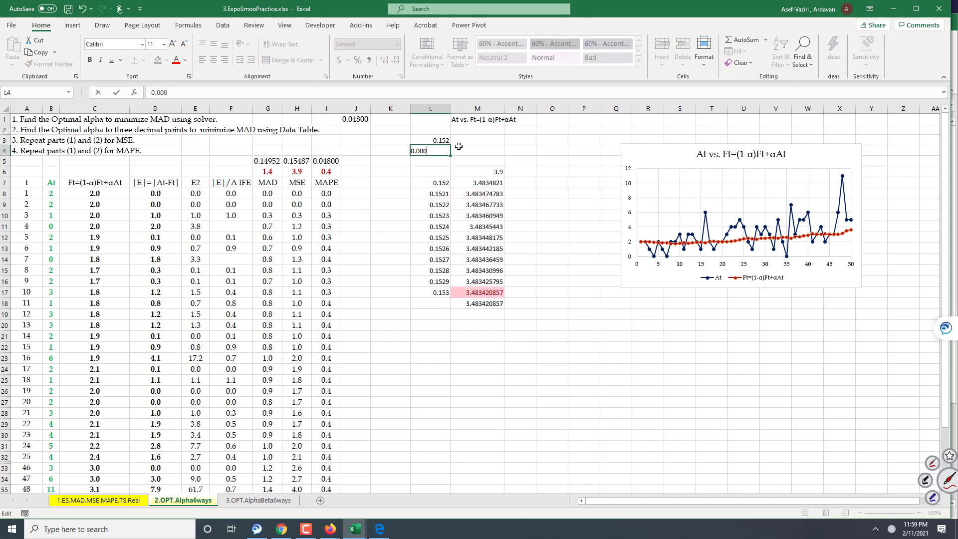
key("Return")
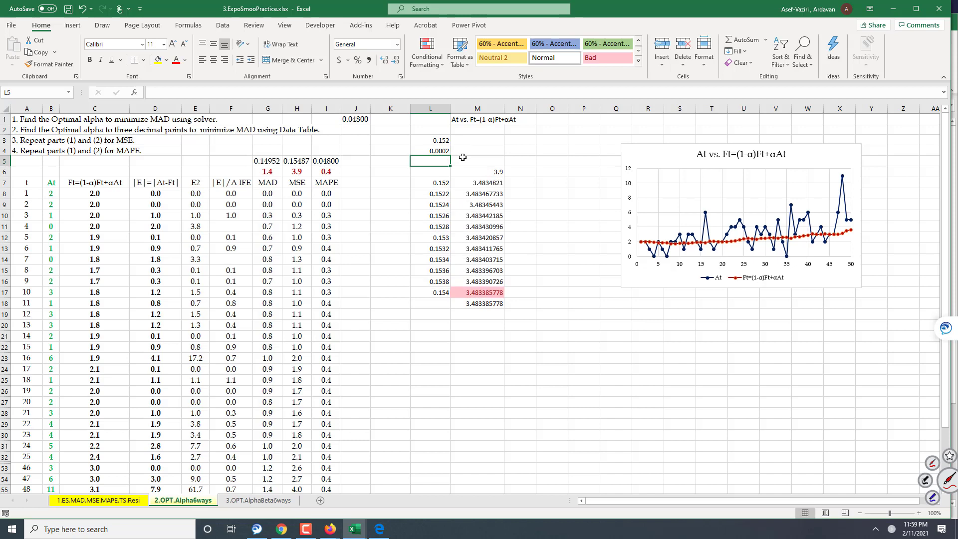
double_click(447, 151)
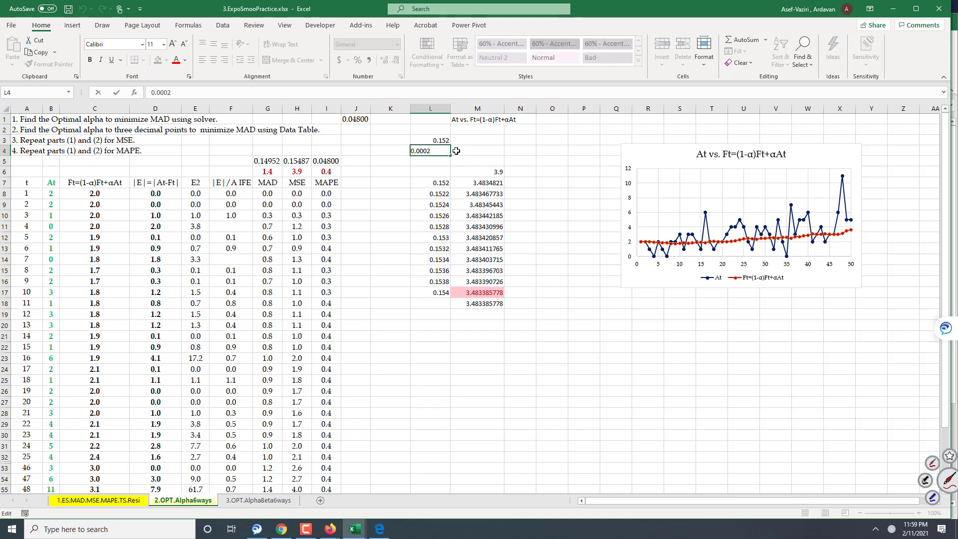
key("Return")
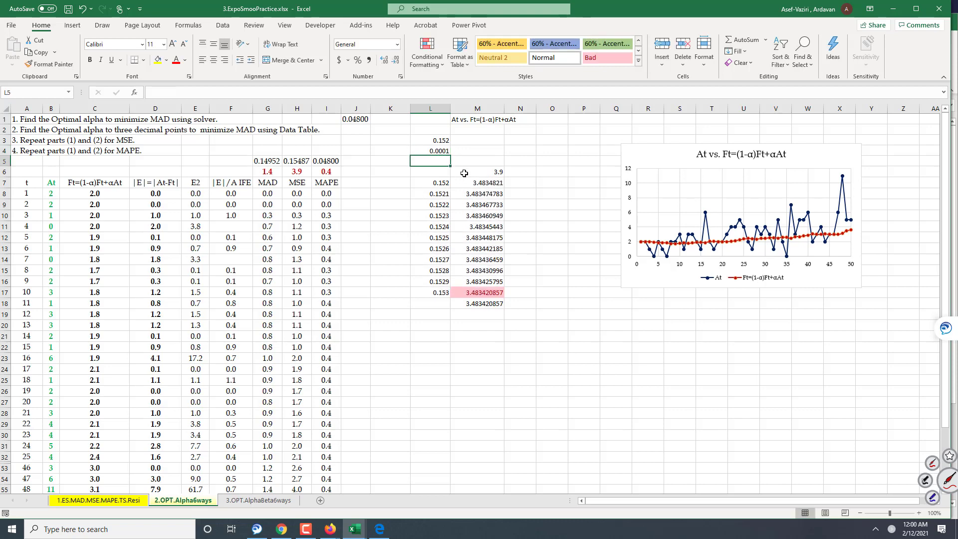
Step: Raise the starting alpha in L3 to 0.153 and then to 0.154
double_click(447, 140)
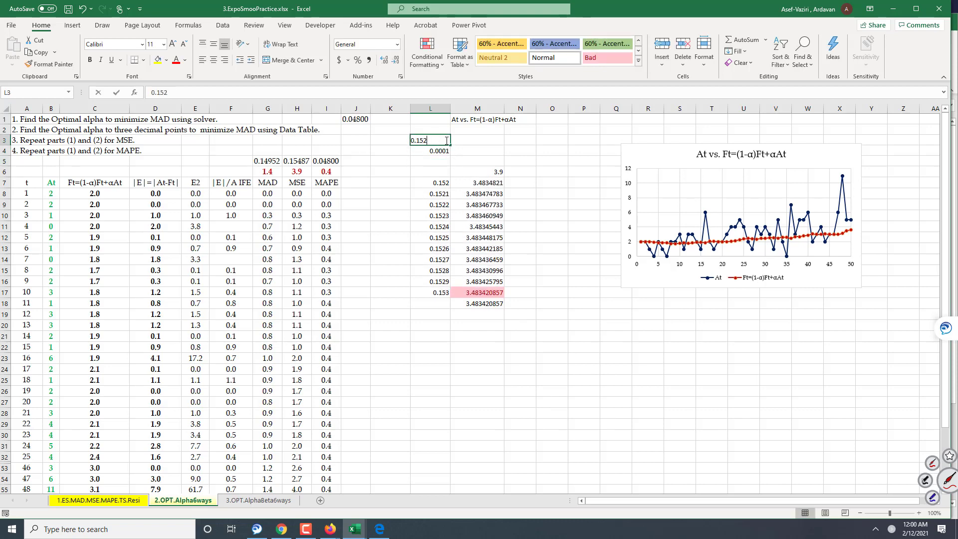
key("Return")
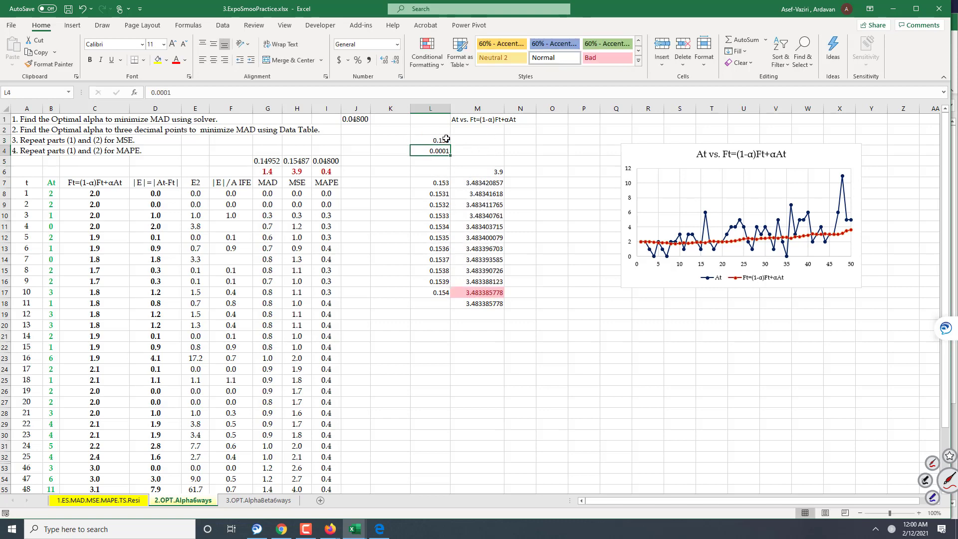
double_click(447, 140)
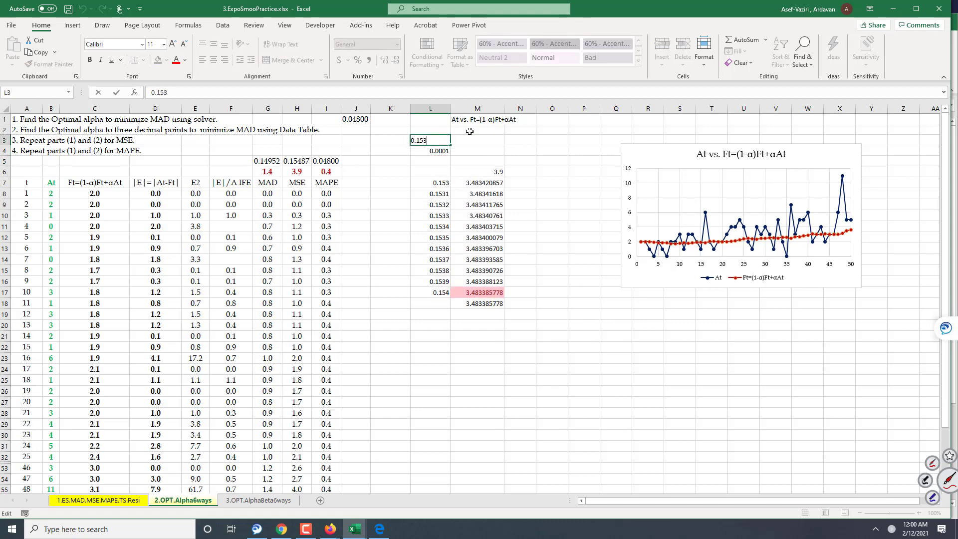
type("4")
key("Return")
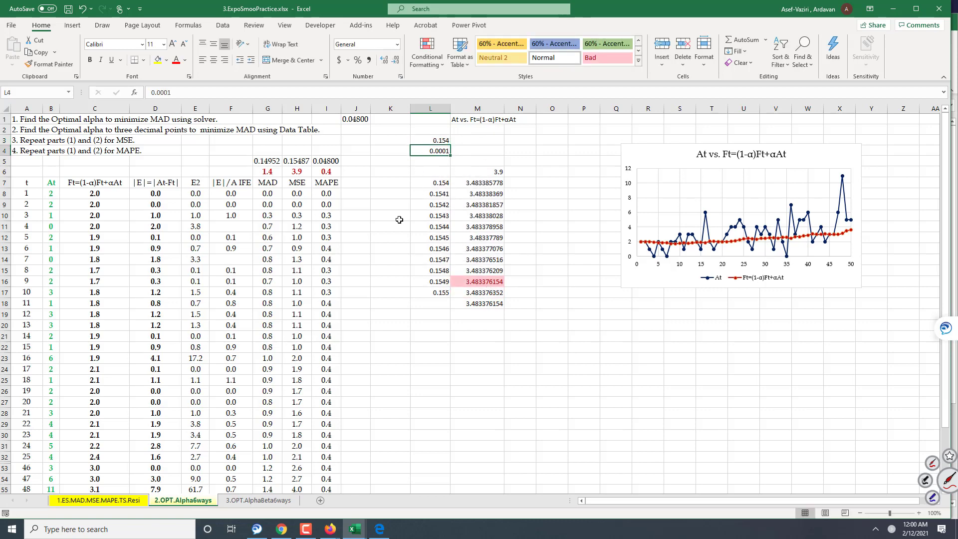
Step: Reset the alpha range to a start of 0 in L3 and an increment of 0.1 in L4
left_click(442, 142)
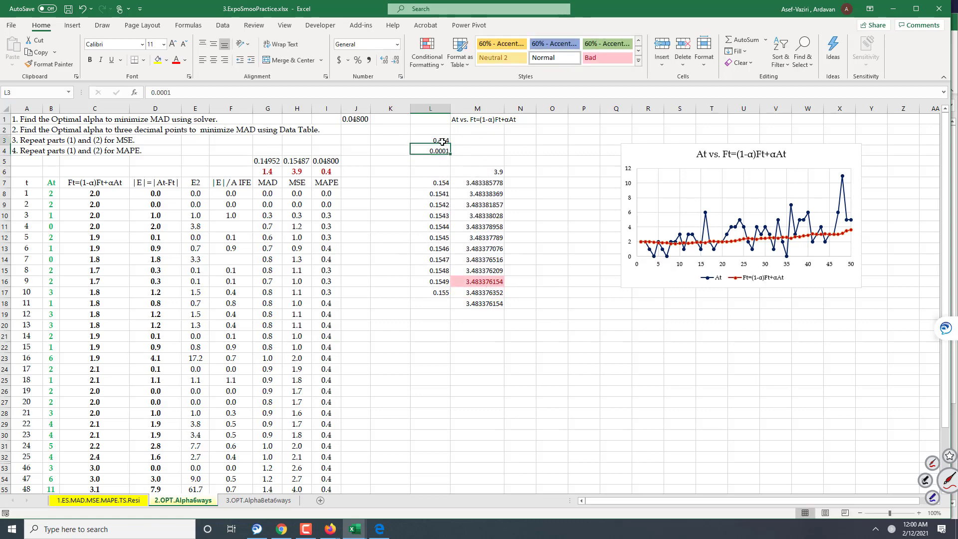
type("0")
key("Return")
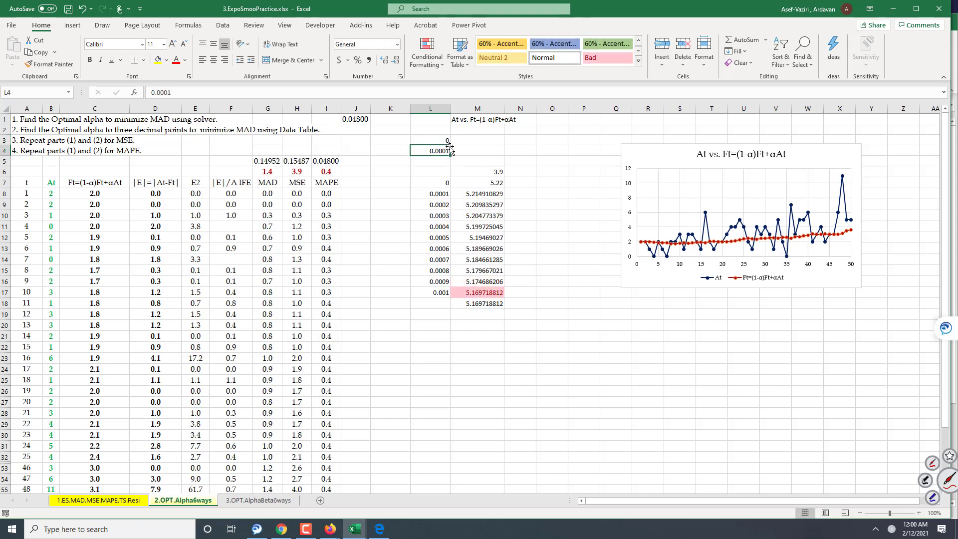
type(".1")
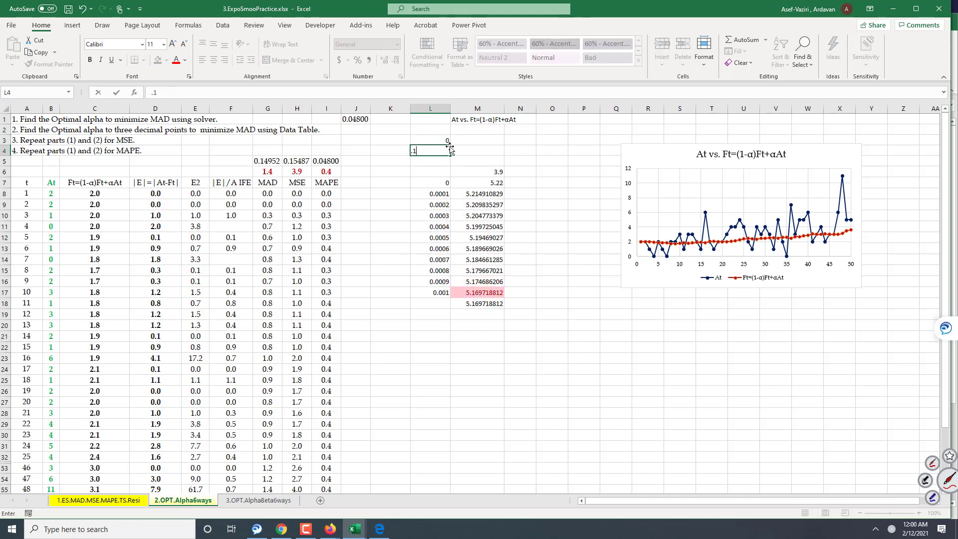
key("ctrl+Return")
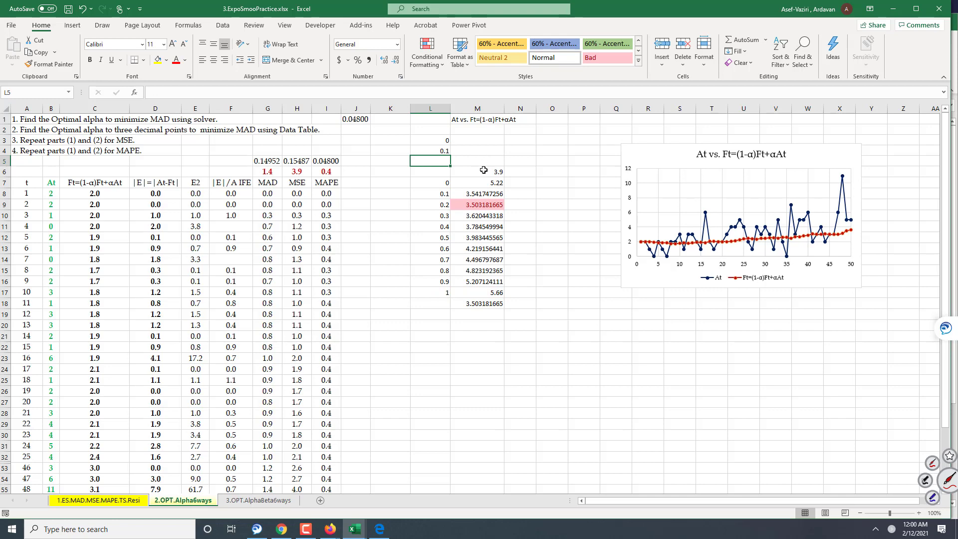
Step: Link the data table's output cell M6 to the final MAPE value in column I
left_click(487, 169)
type("=")
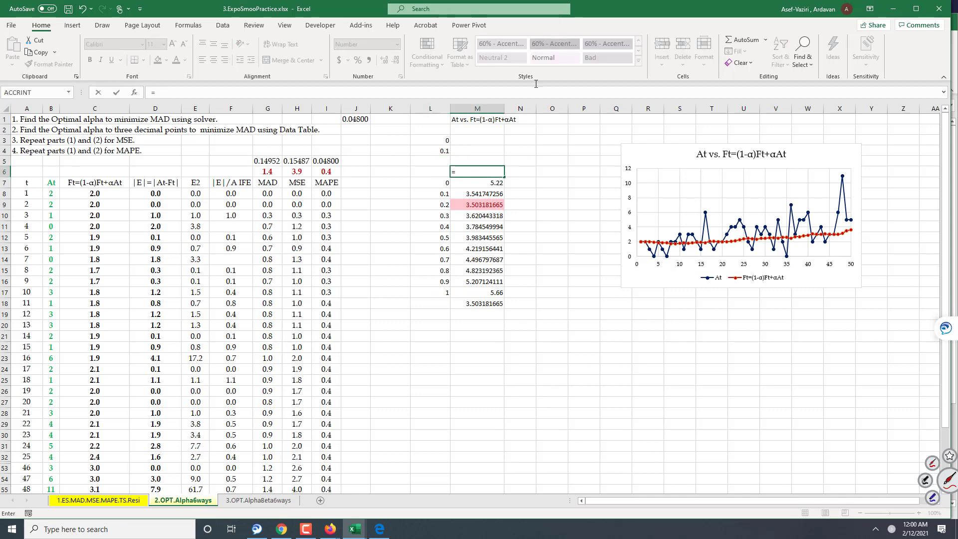
left_click_drag(944, 185, 944, 244)
left_click(327, 404)
key("Return")
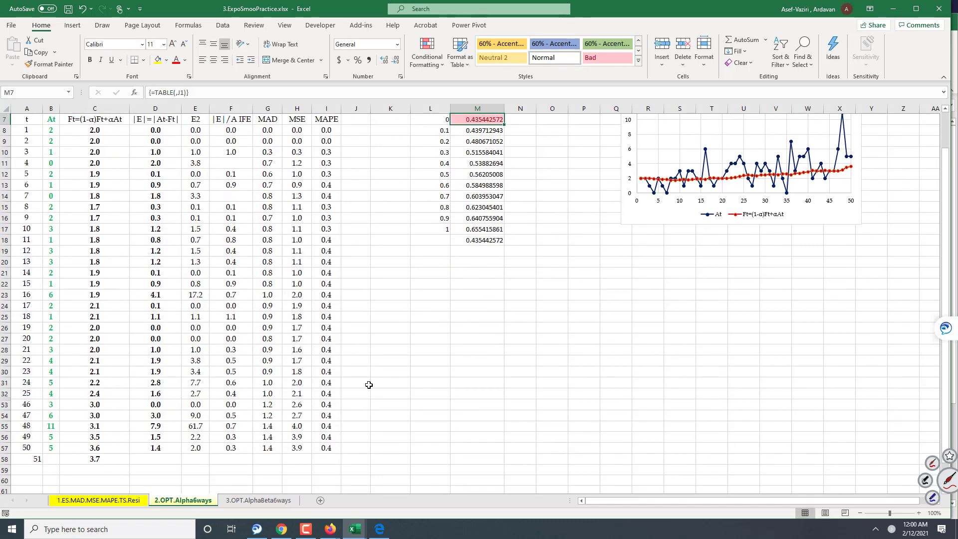
left_click_drag(946, 234, 946, 204)
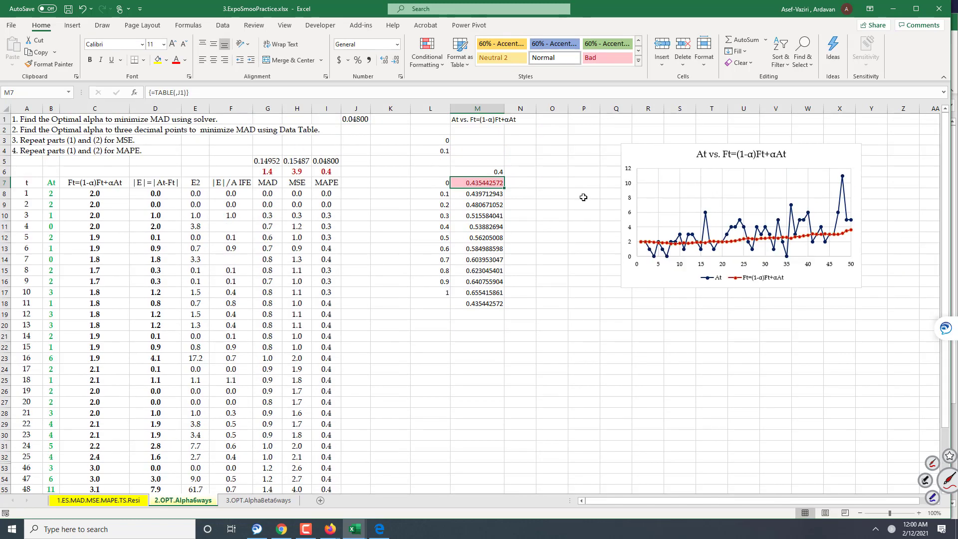
Step: Set the alpha increment in L4 to 0.01 for the MAPE search
left_click(446, 152)
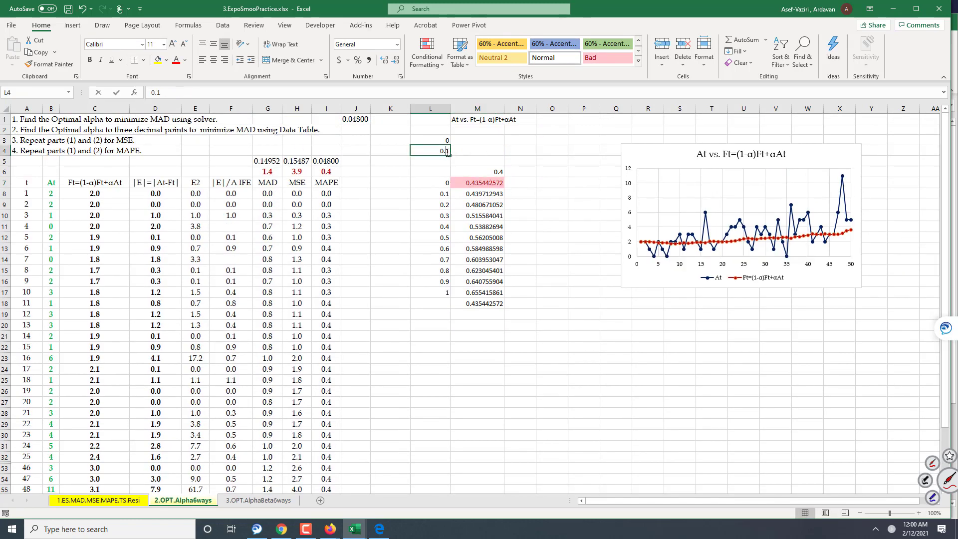
type("0.1")
left_click(445, 151)
type("0")
key("Return")
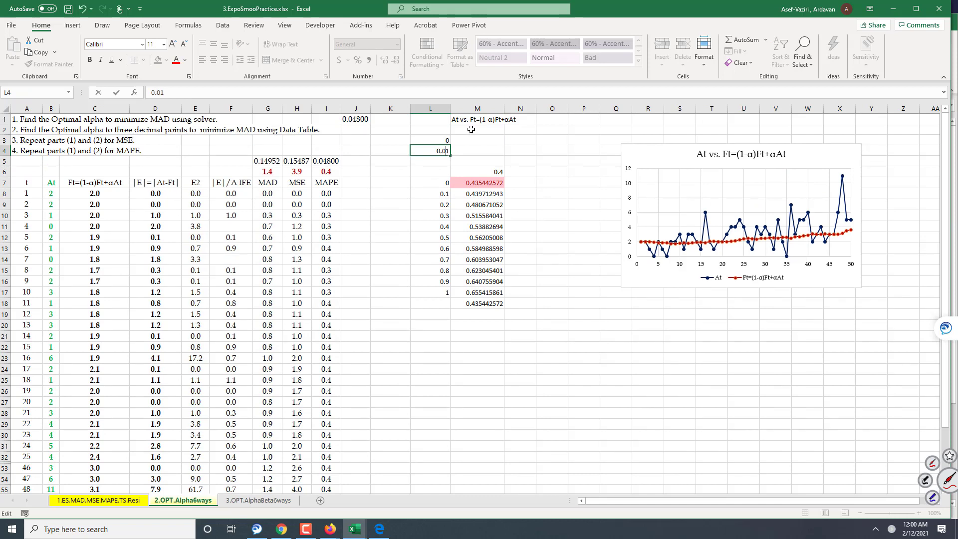
Step: Narrow the MAPE search by setting the starting alpha in L3 to 0.04 and the increment in L4 to 0.001
double_click(447, 139)
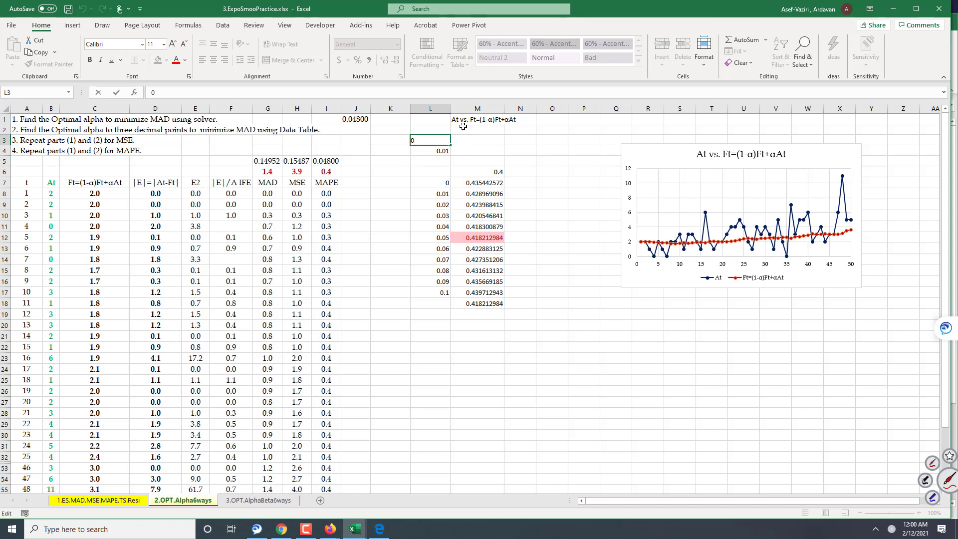
type(".04")
key("Return")
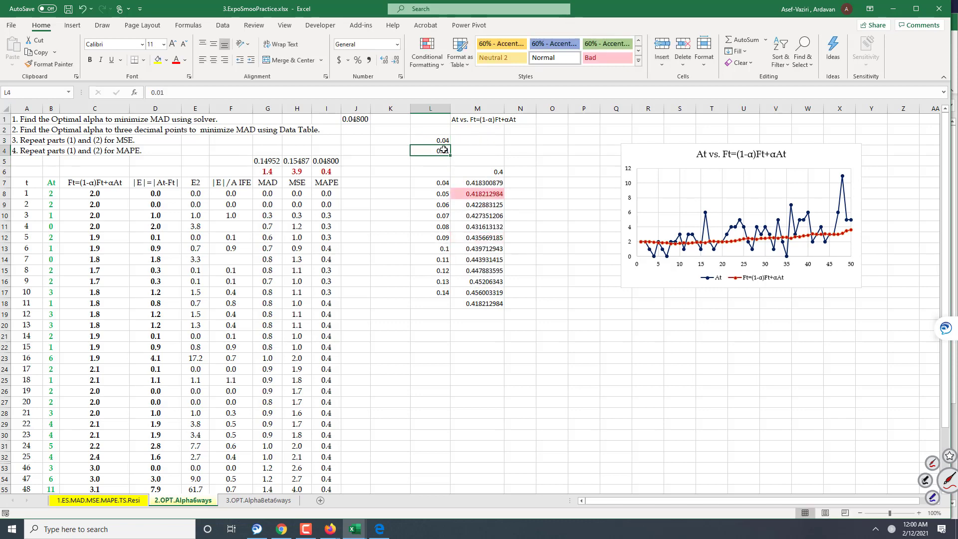
double_click(446, 151)
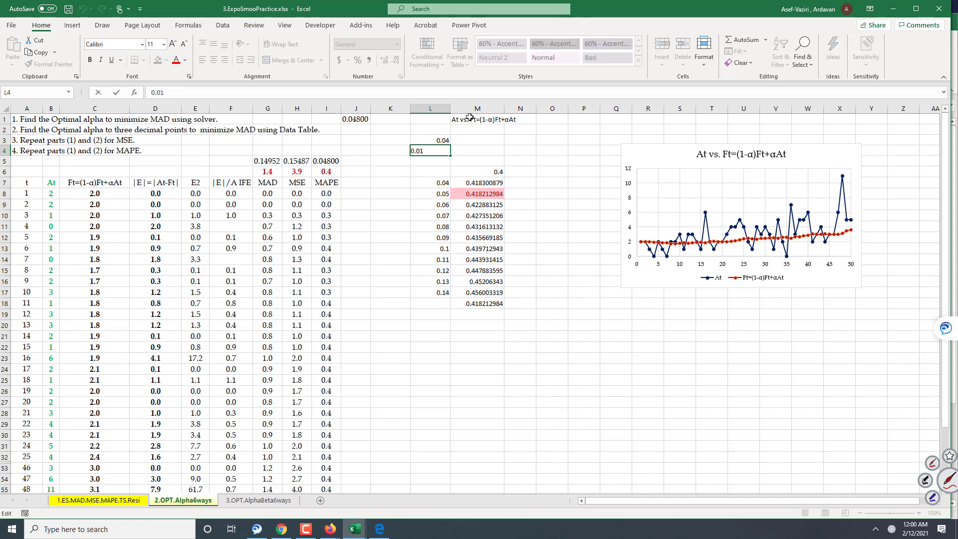
key("BackSpace")
type("01")
key("Return")
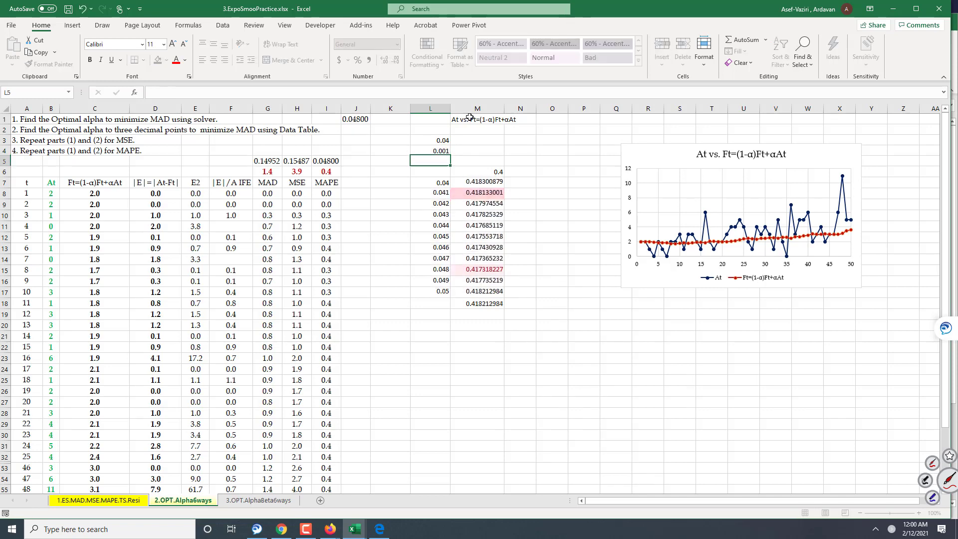
Step: Refine the alpha range to a start of 0.047 in L3 and an increment of 0.0002 in L4, and select the minimum-MAPE row's alpha and result
left_click(440, 257)
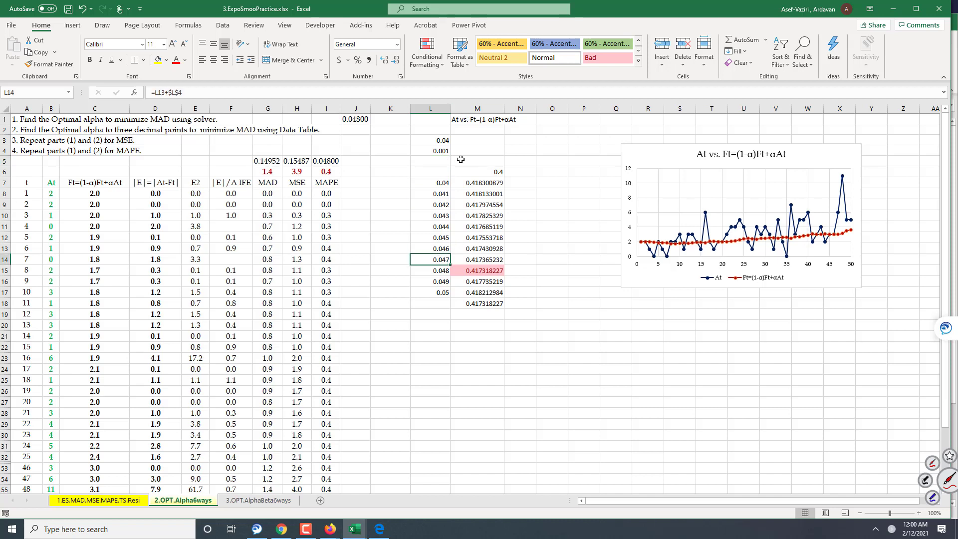
left_click(447, 141)
double_click(447, 140)
type("7")
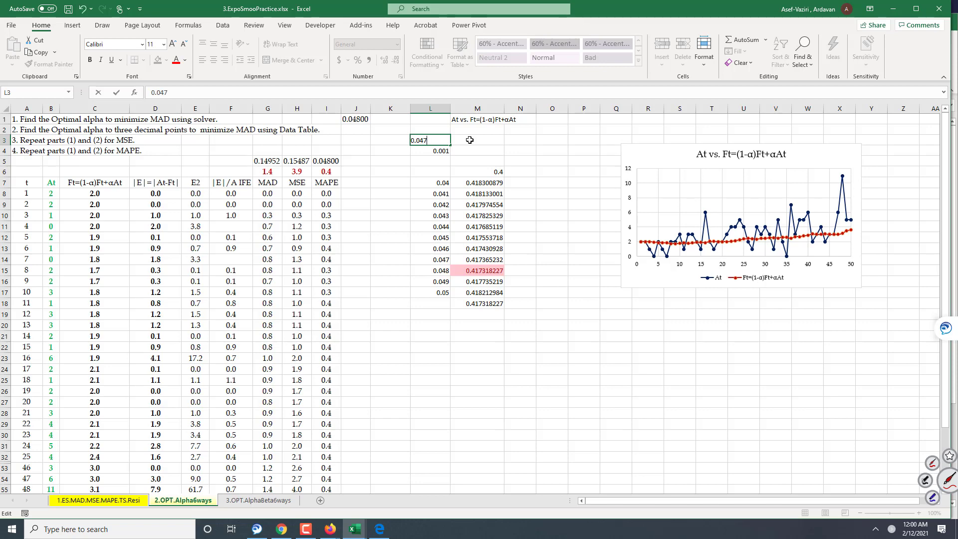
key("Return")
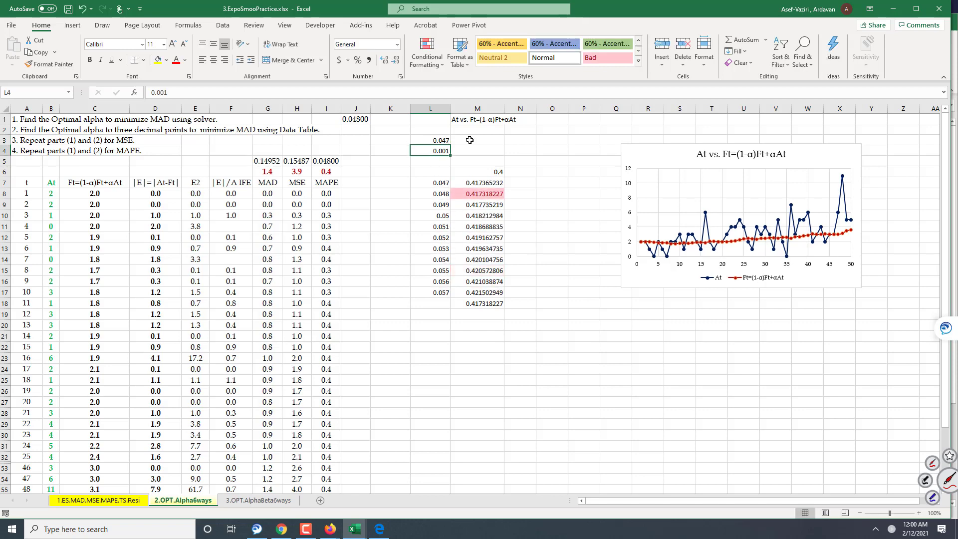
double_click(445, 150)
key("BackSpace")
type("02")
key("Return")
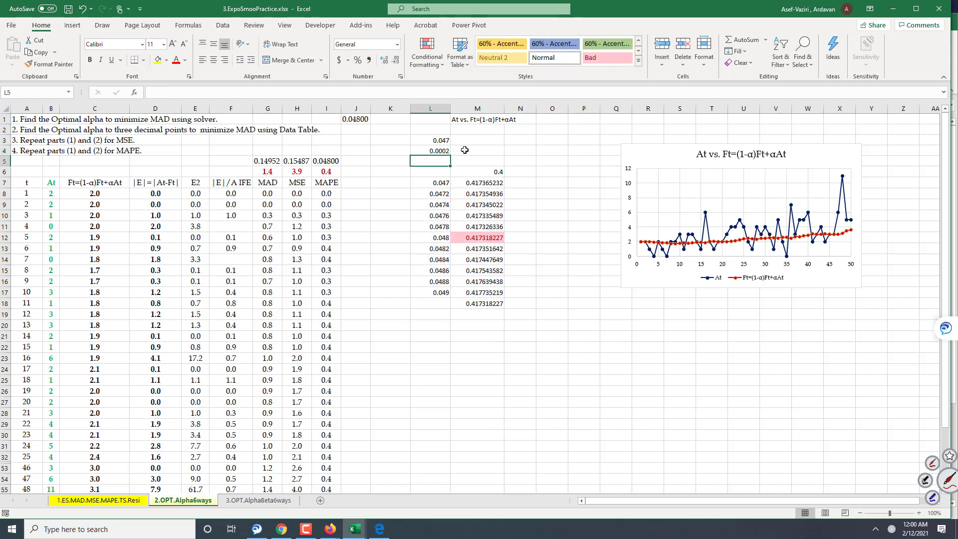
left_click_drag(433, 238, 487, 240)
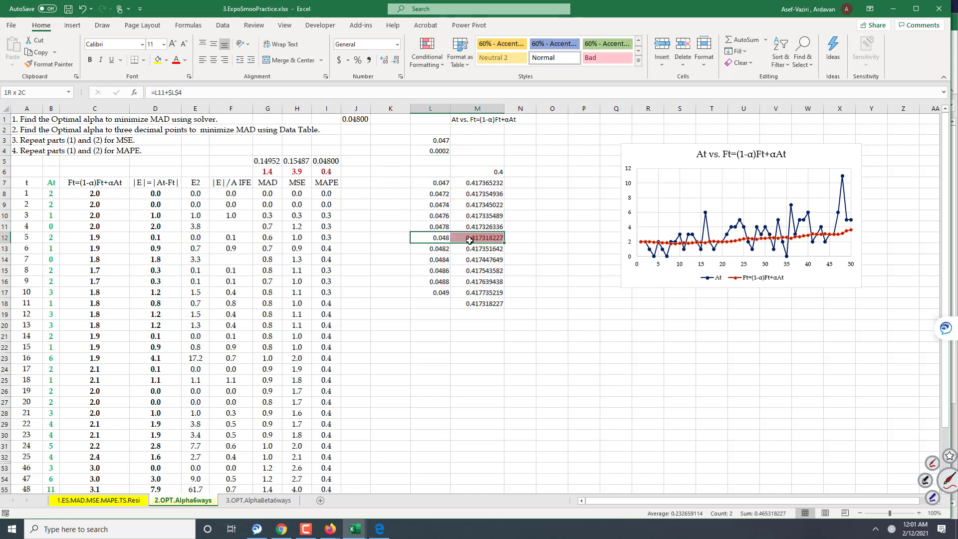